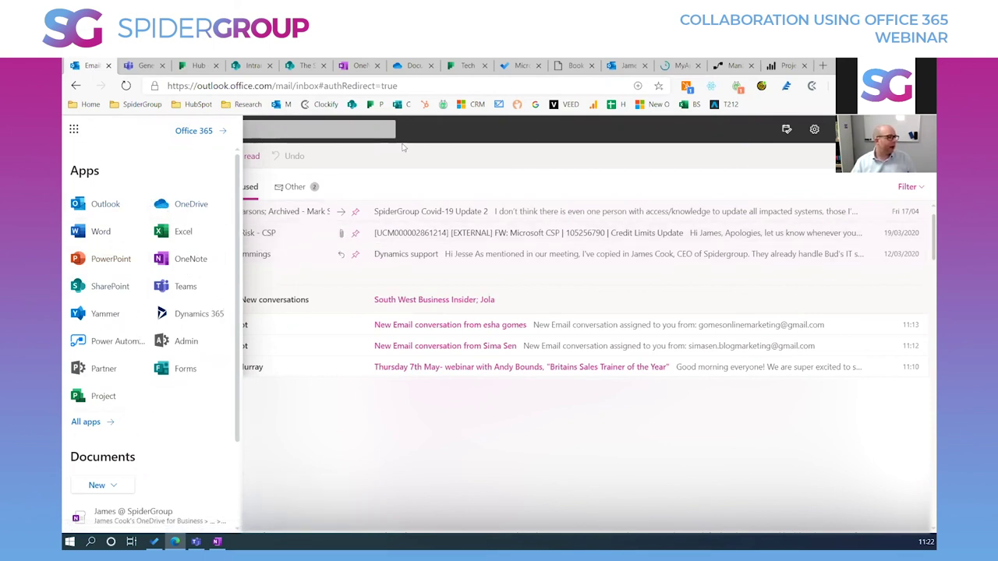
- Review today's calendar events and the available task lists in the mailbox's My Day pane
click(480, 150)
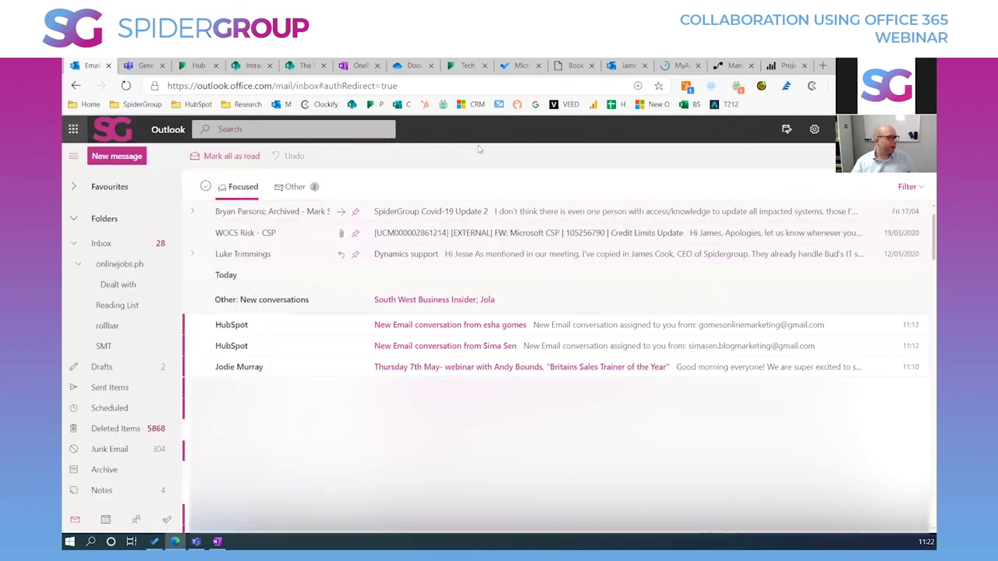
click(785, 129)
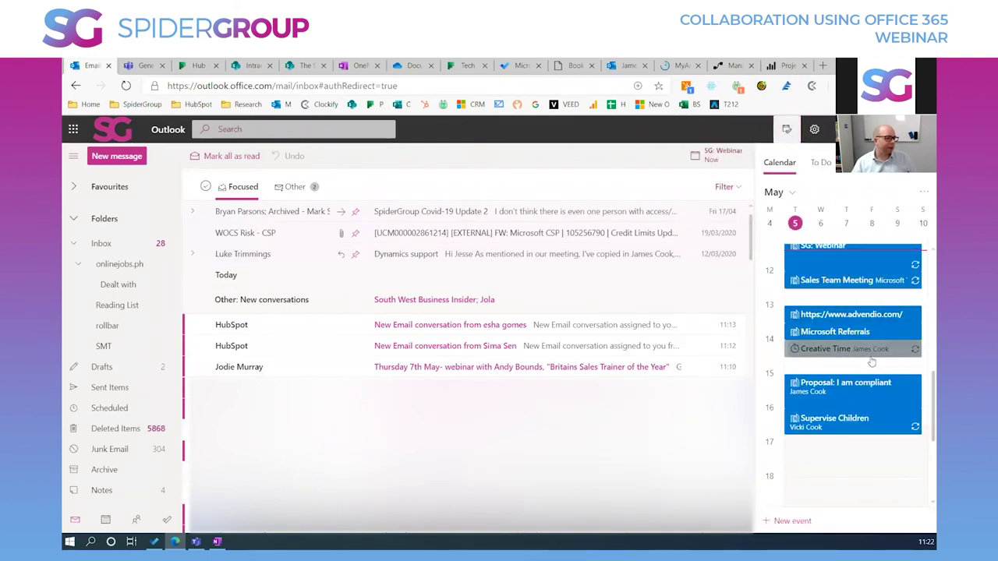
scroll(871, 360, up, 2)
scroll(871, 360, up, 1)
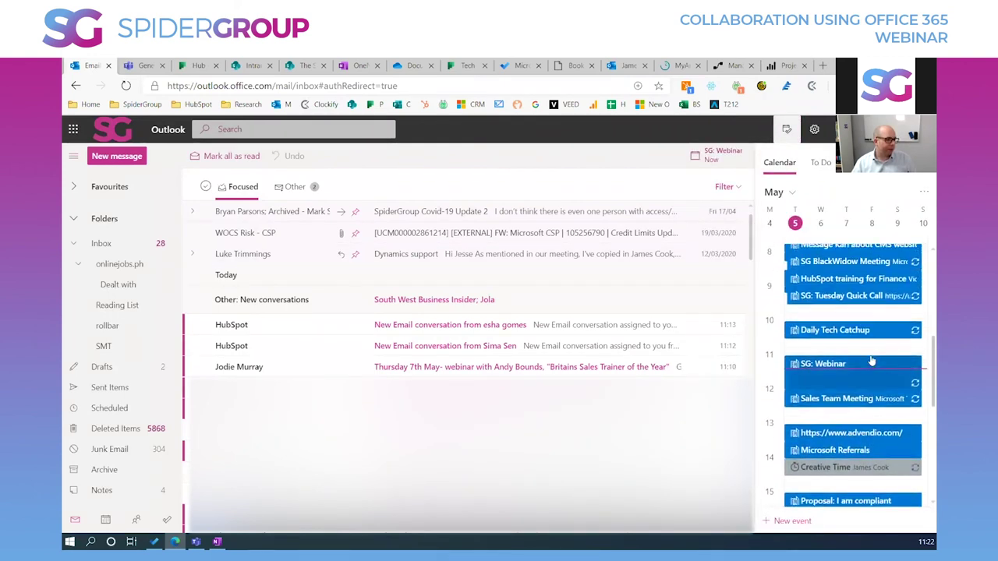
click(825, 166)
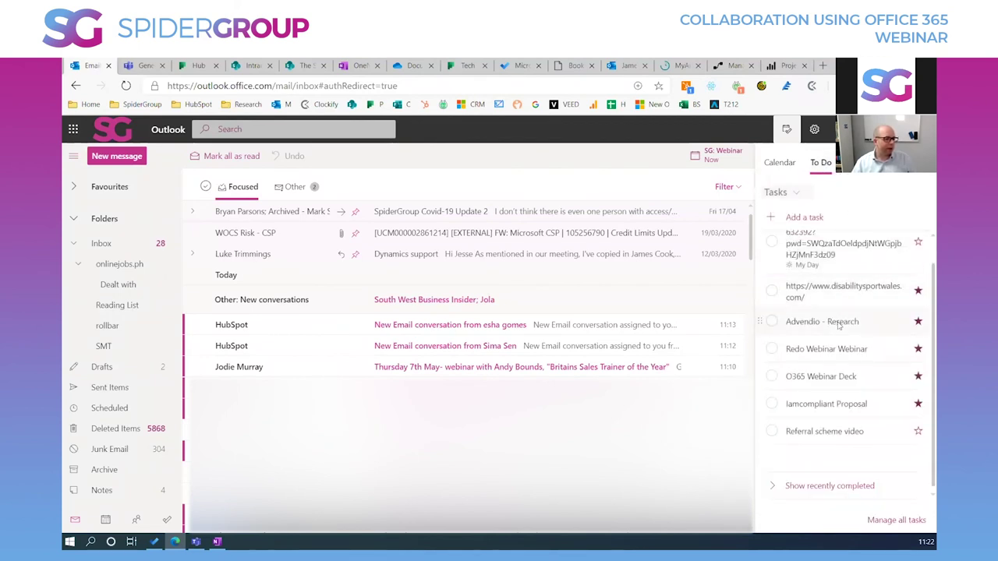
click(796, 193)
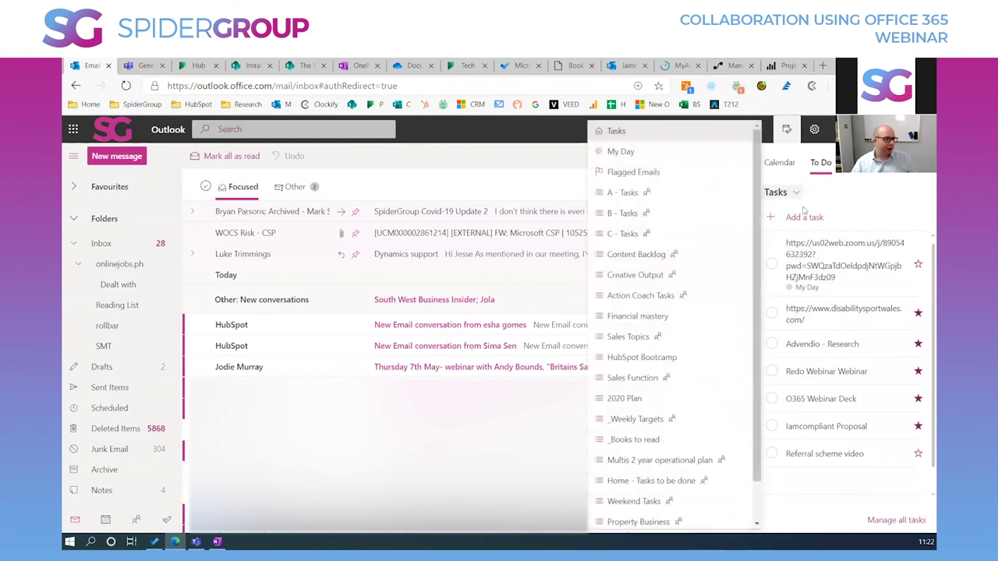
click(852, 182)
- Schedule the Advendio - Research task in the weekly calendar on Thursday 7 May at 13:00 and close the task pane
click(105, 519)
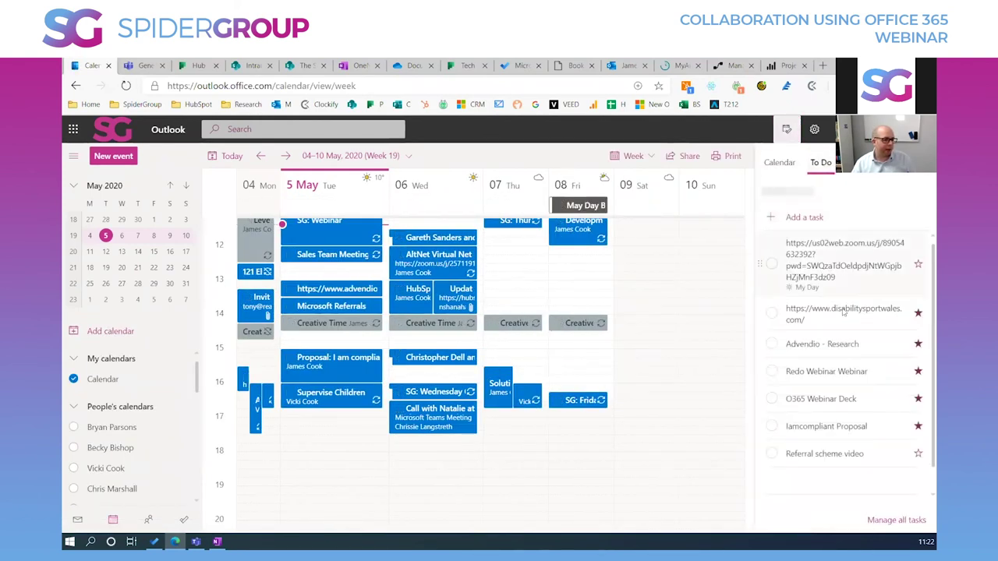
drag(796, 353, 612, 304)
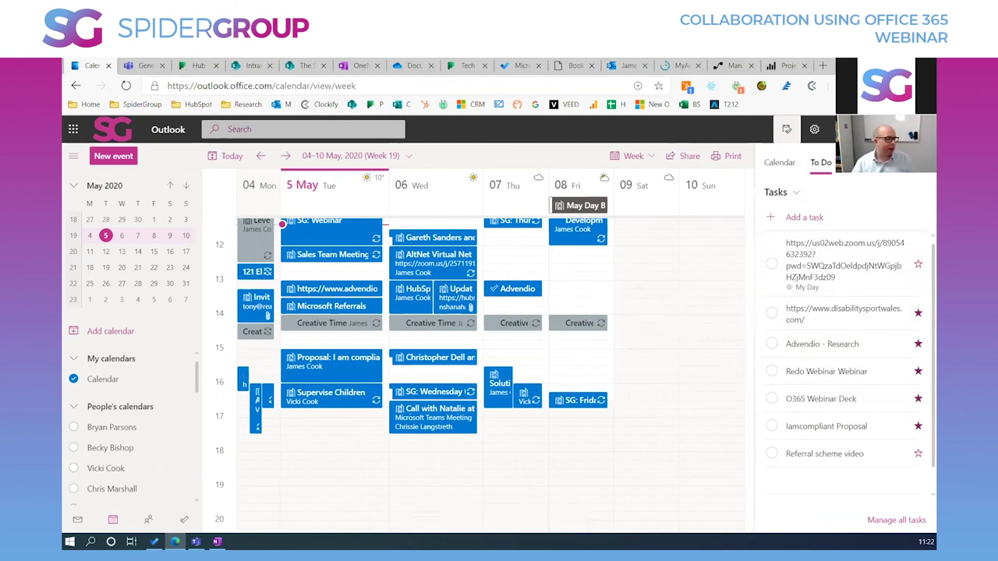
click(787, 129)
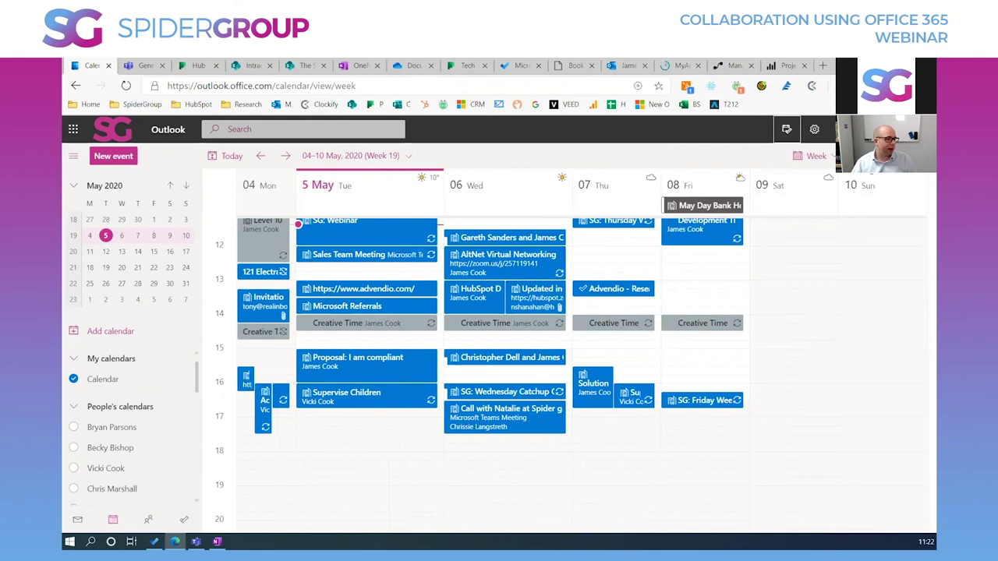
- Display the colleague's shared calendar side by side with the own calendar and bring the morning hours into view
click(137, 65)
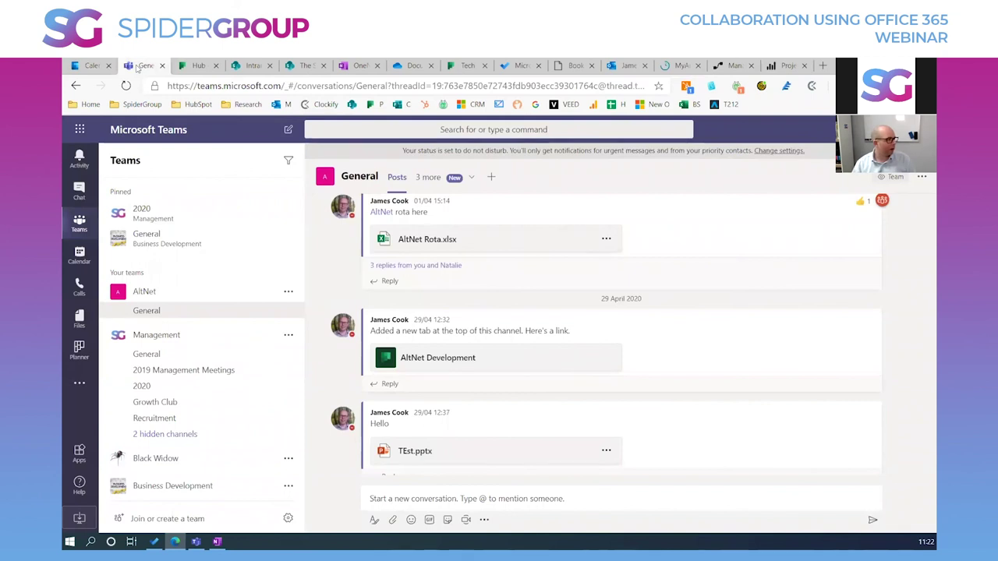
click(90, 66)
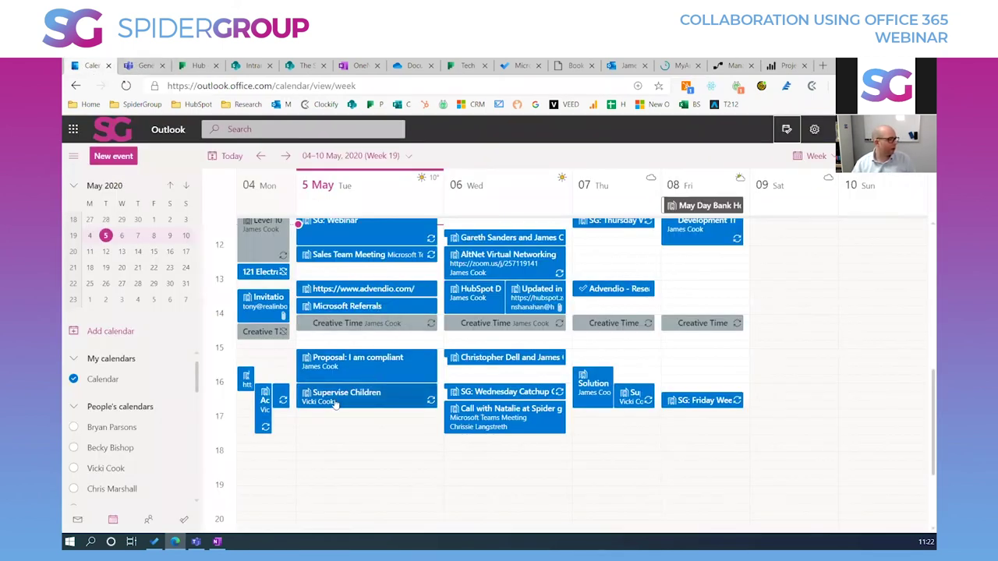
drag(196, 379, 194, 416)
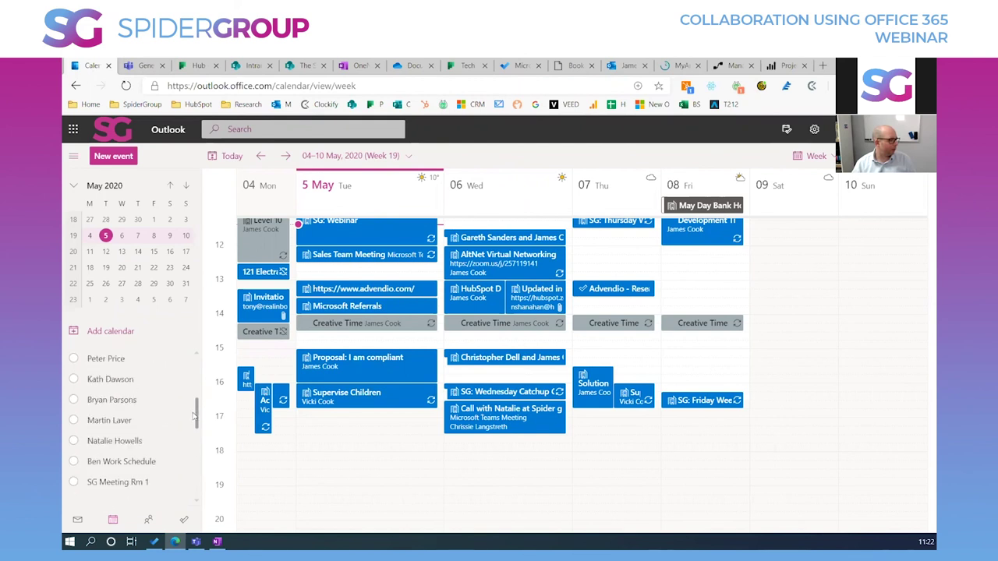
click(72, 441)
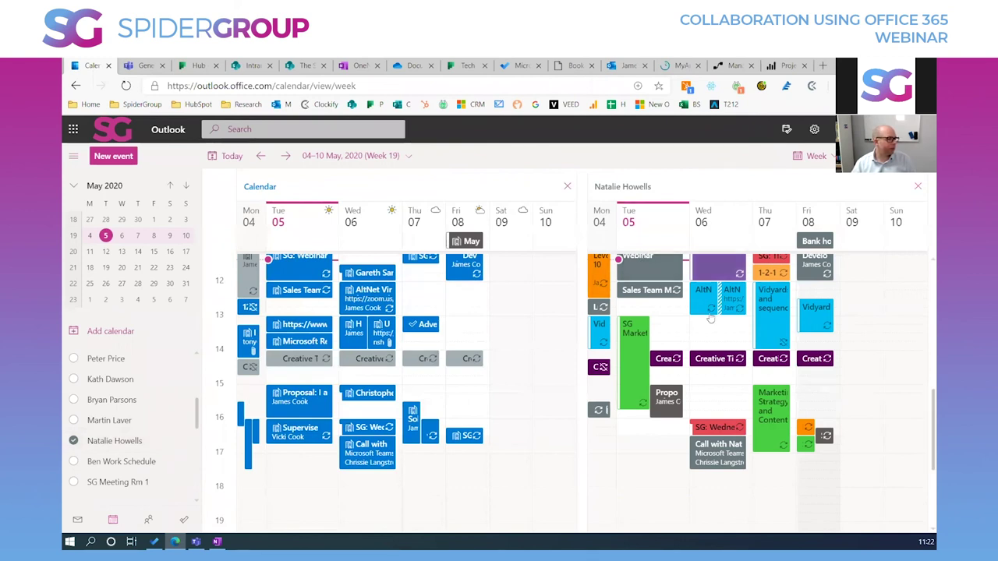
scroll(711, 324, up, 3)
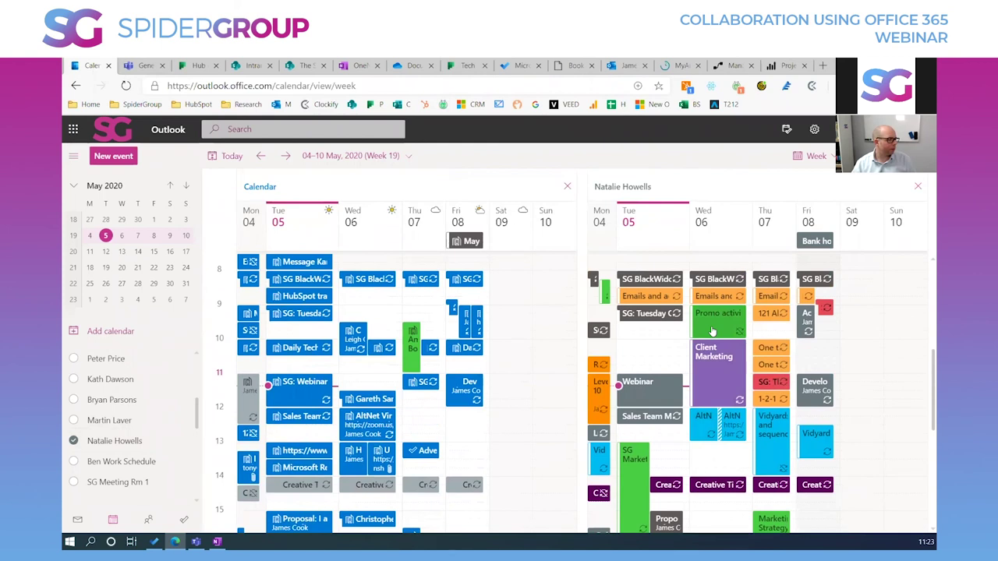
- Create an event on 06/05/2020 from 11:00 to 11:30, titled as a meeting with the colleague, and add that colleague as attendee
click(366, 380)
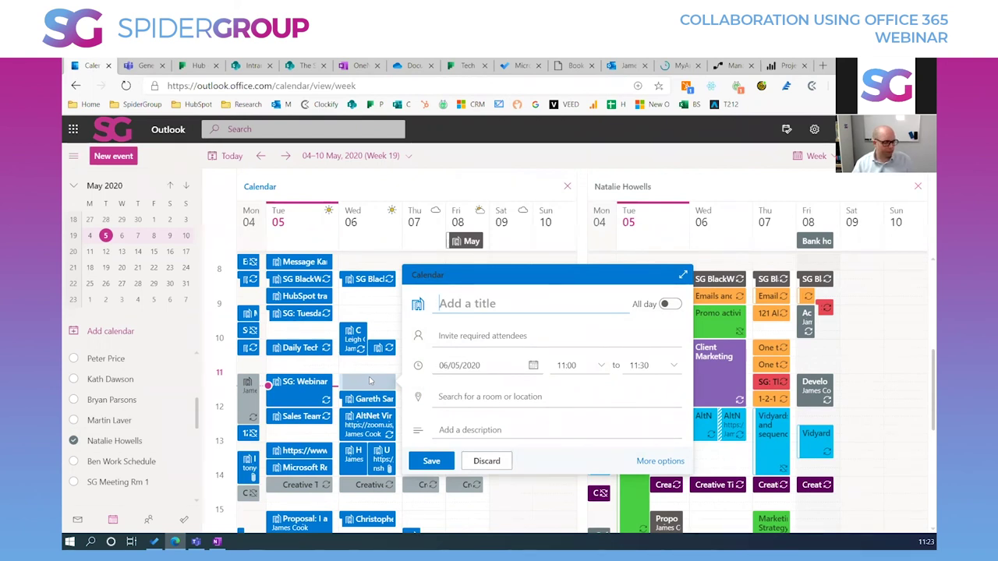
text(Meeting With Natalie)
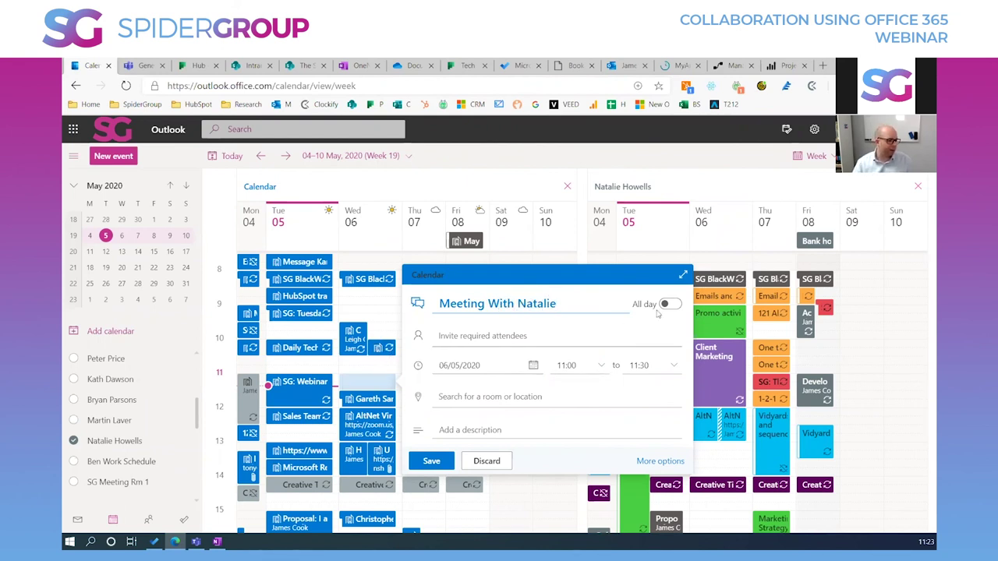
click(682, 278)
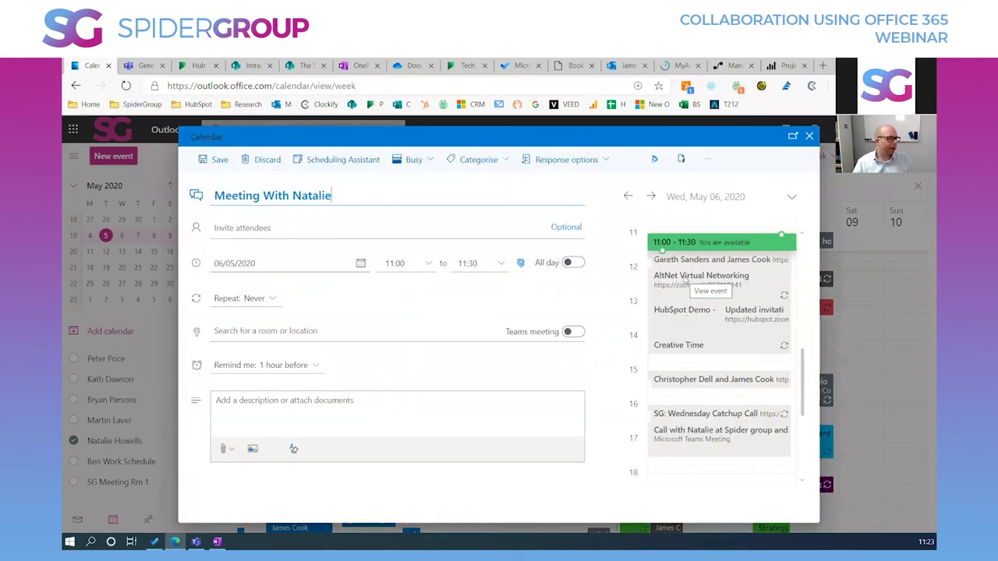
click(238, 226)
text(natal)
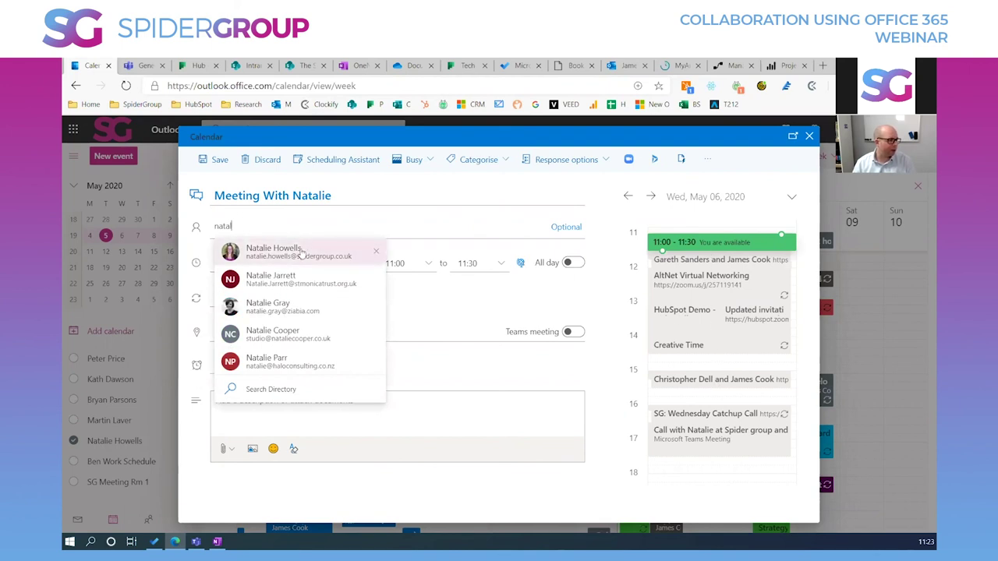
click(300, 251)
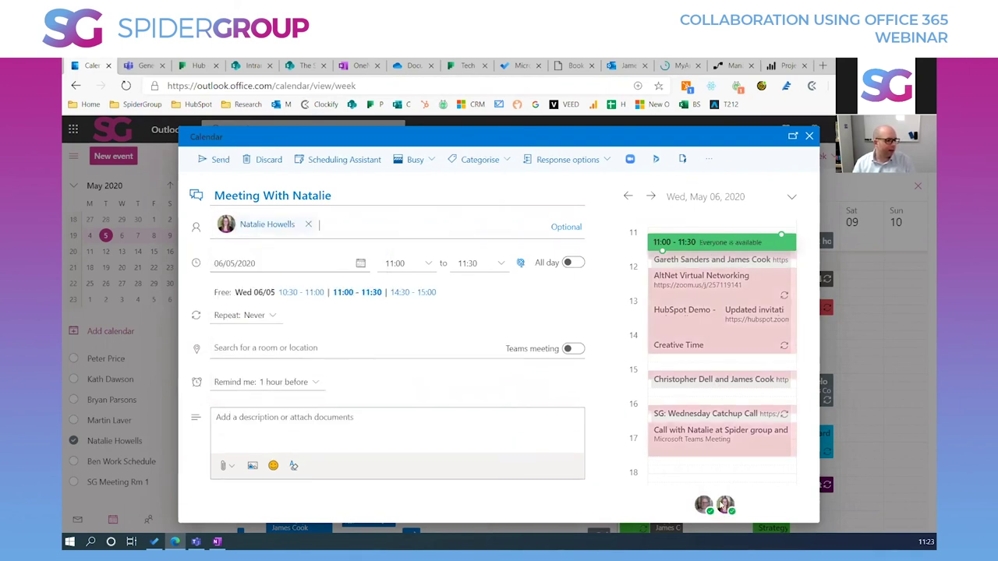
- Move the meeting to the shared free slot 14:30 - 15:00, make it a Teams meeting and send the invitation
drag(736, 243, 734, 298)
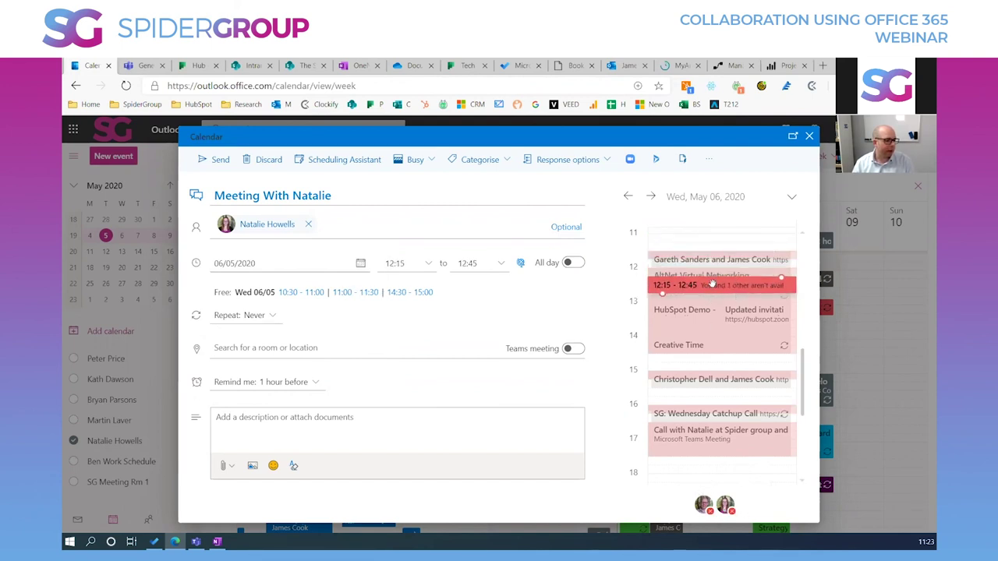
drag(713, 284, 717, 357)
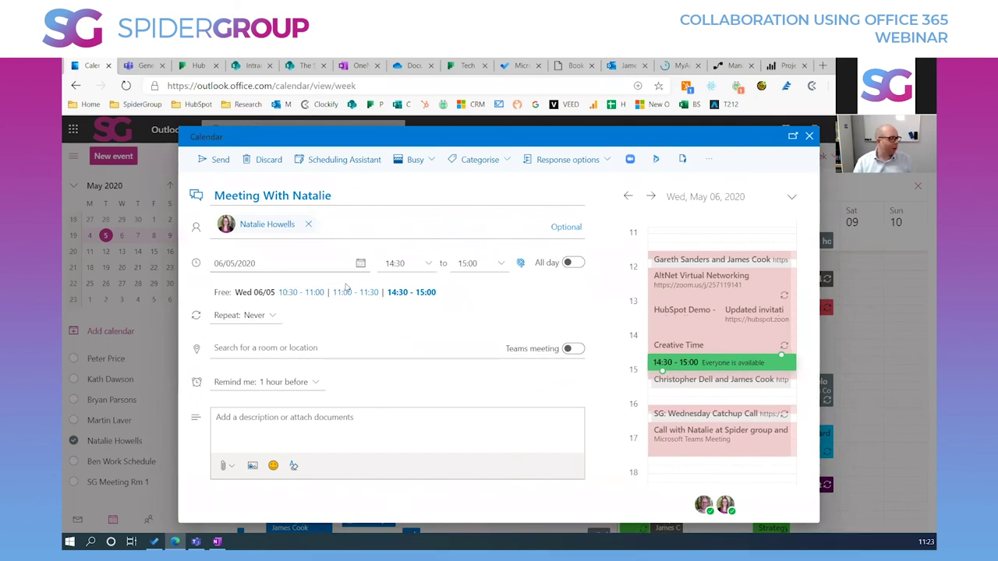
click(572, 350)
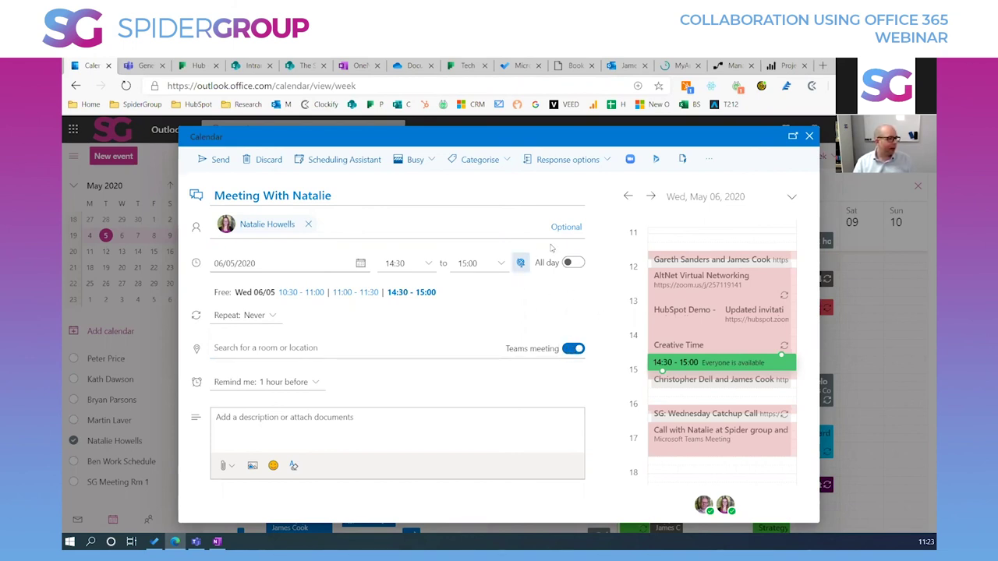
click(211, 162)
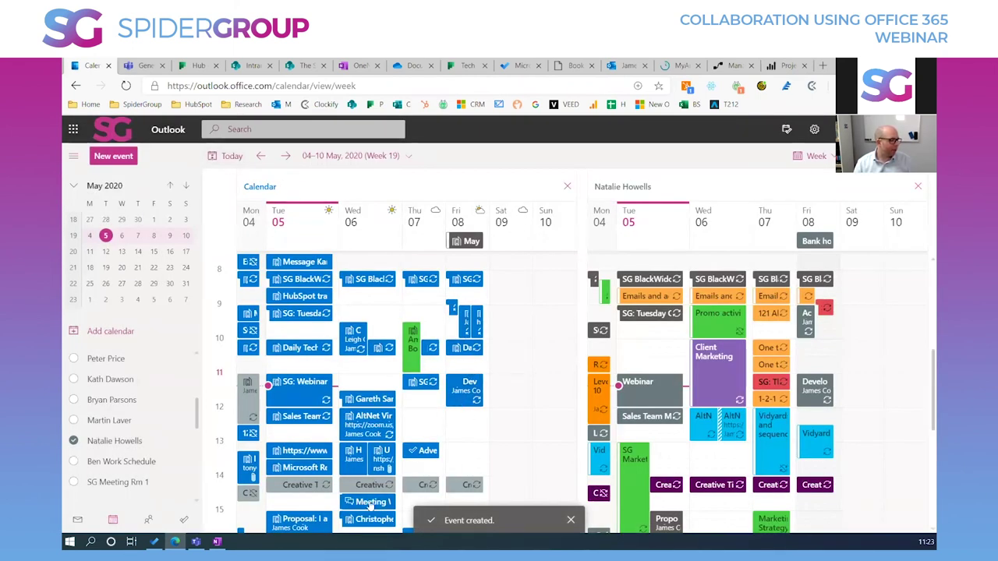
- View the full details of the new Wednesday 14:30 meeting and close them again
click(371, 502)
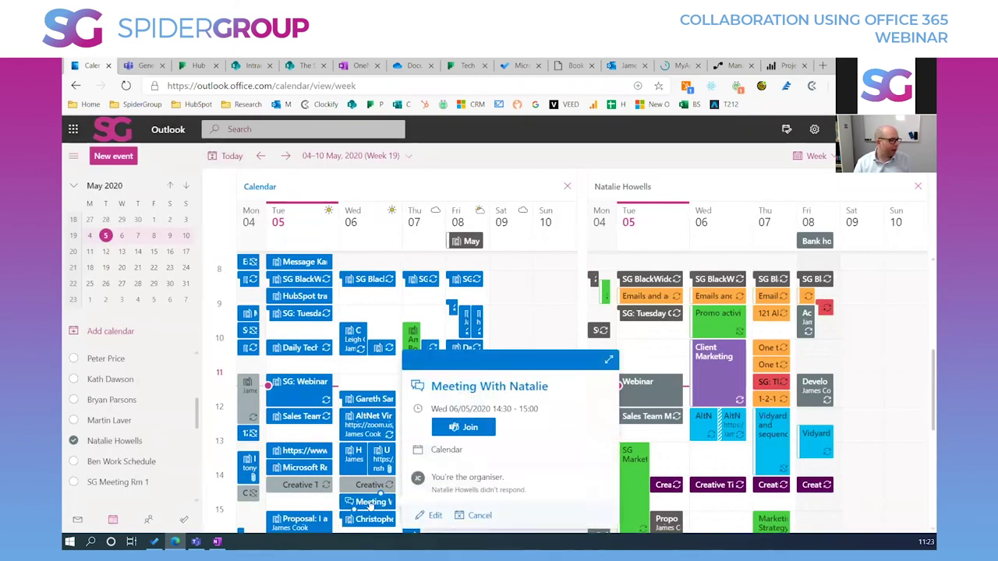
click(609, 360)
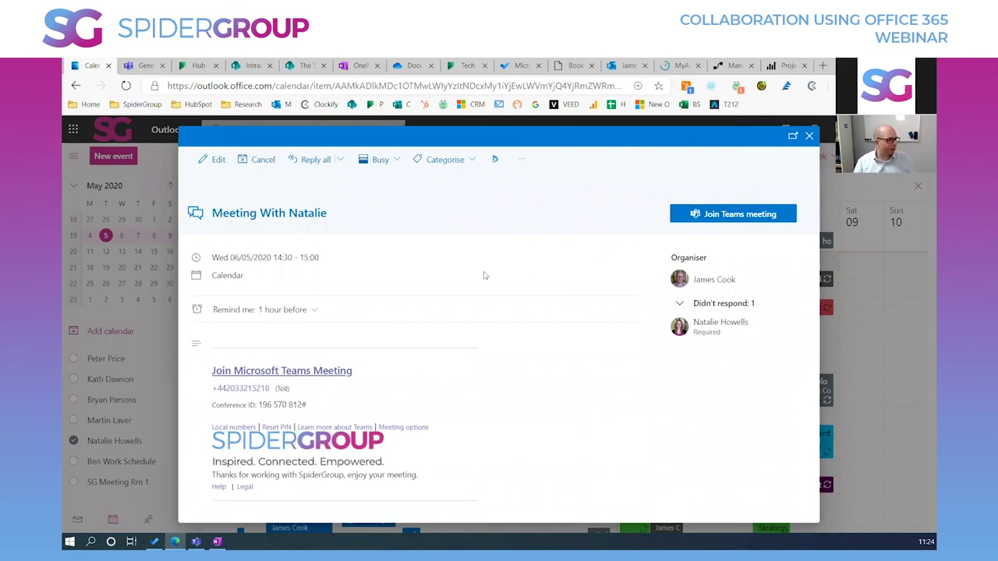
click(809, 137)
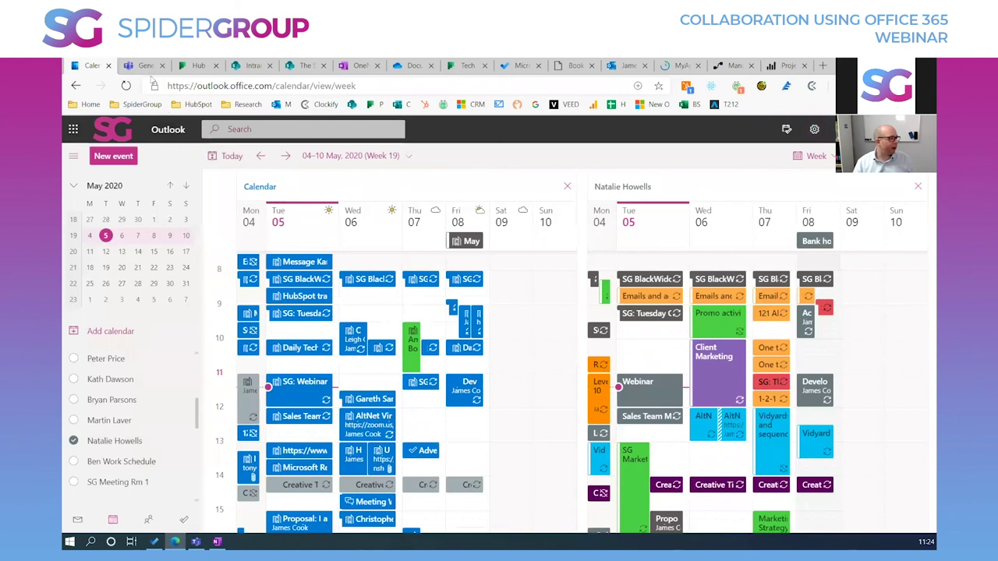
- Switch to Microsoft Teams, open the Wednesday 14:30 meeting from its calendar, and view the meeting's whiteboard and notes
click(145, 68)
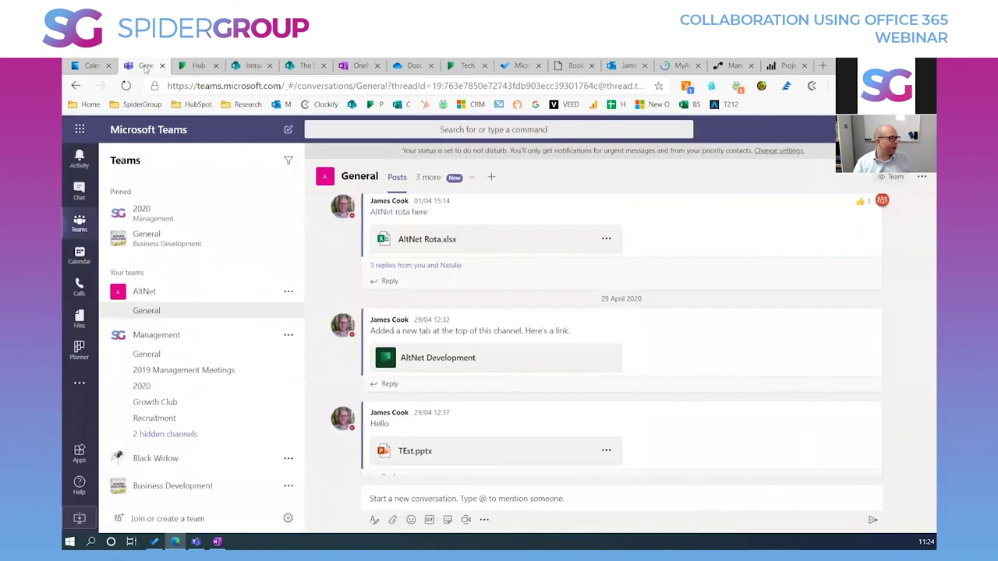
click(79, 257)
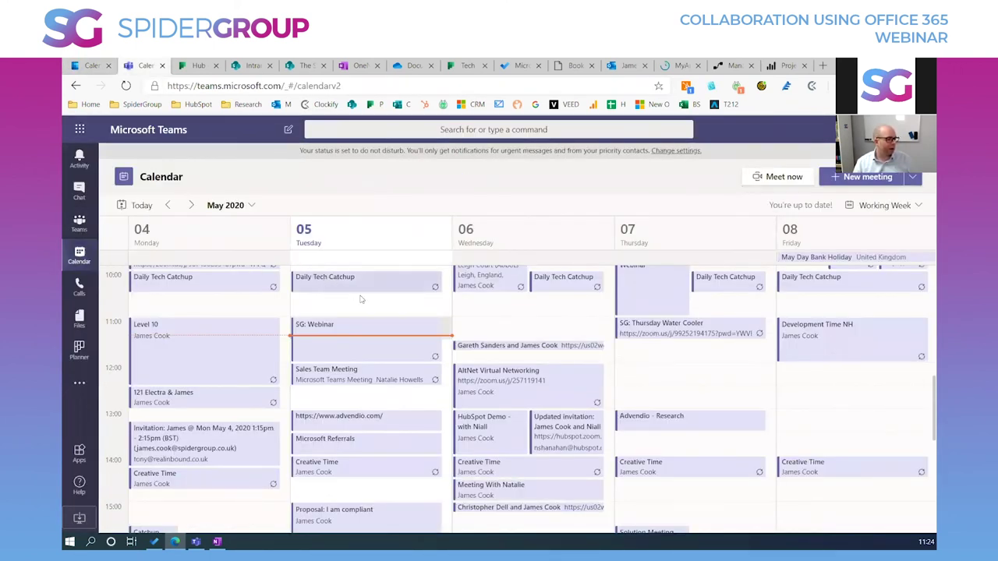
scroll(396, 377, down, 2)
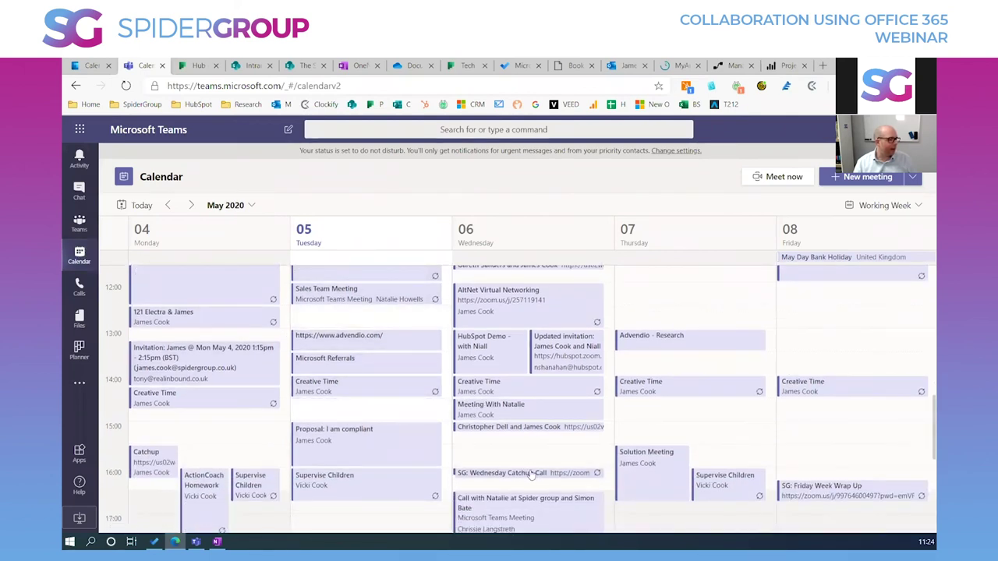
double_click(524, 417)
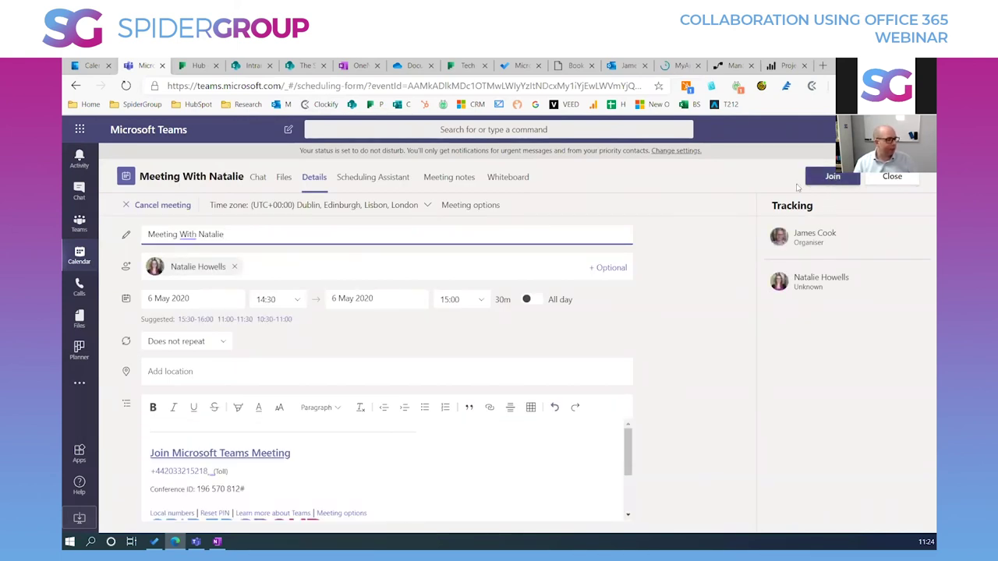
click(506, 181)
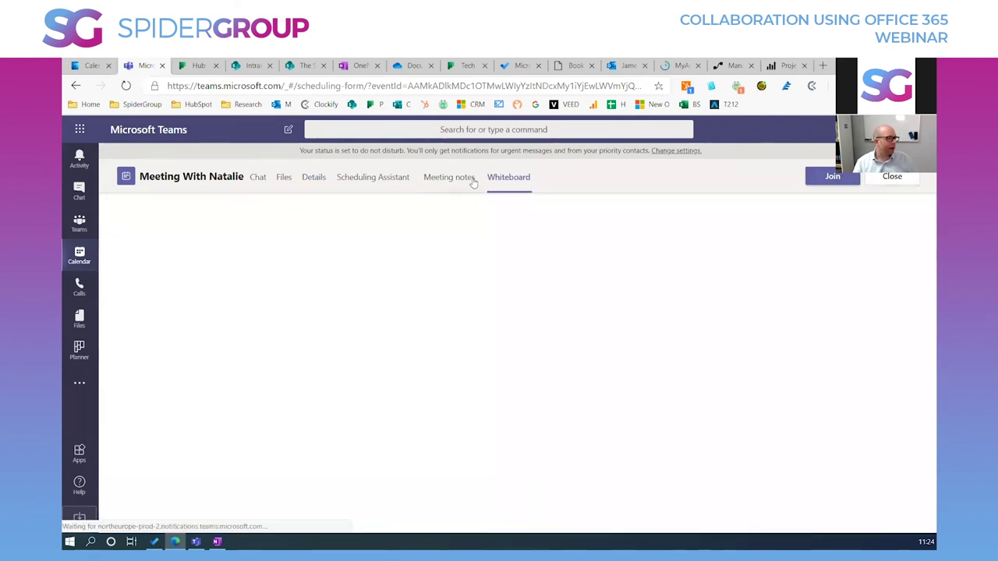
click(449, 179)
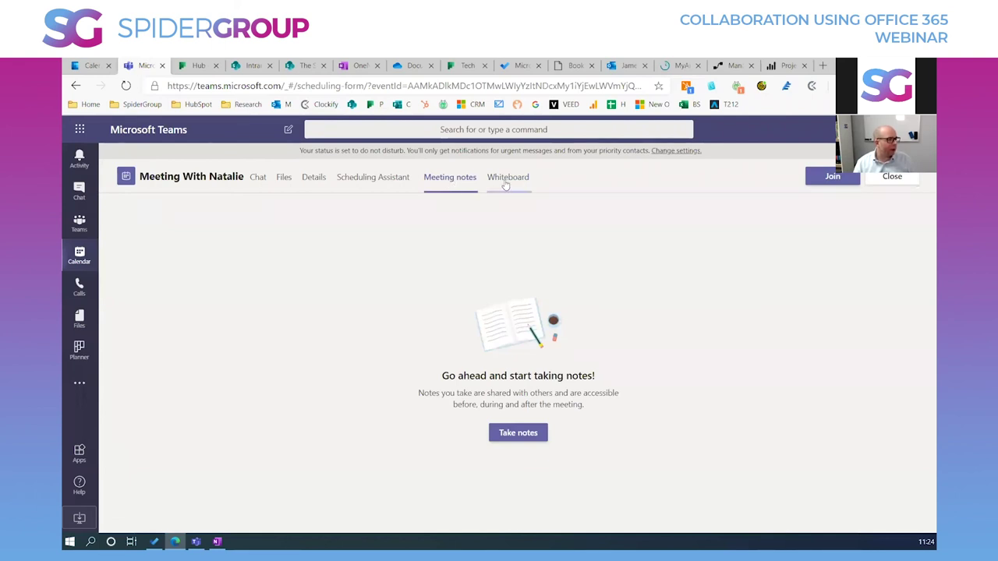
- Add a second colleague as a required attendee of the meeting in the Scheduling Assistant
click(375, 180)
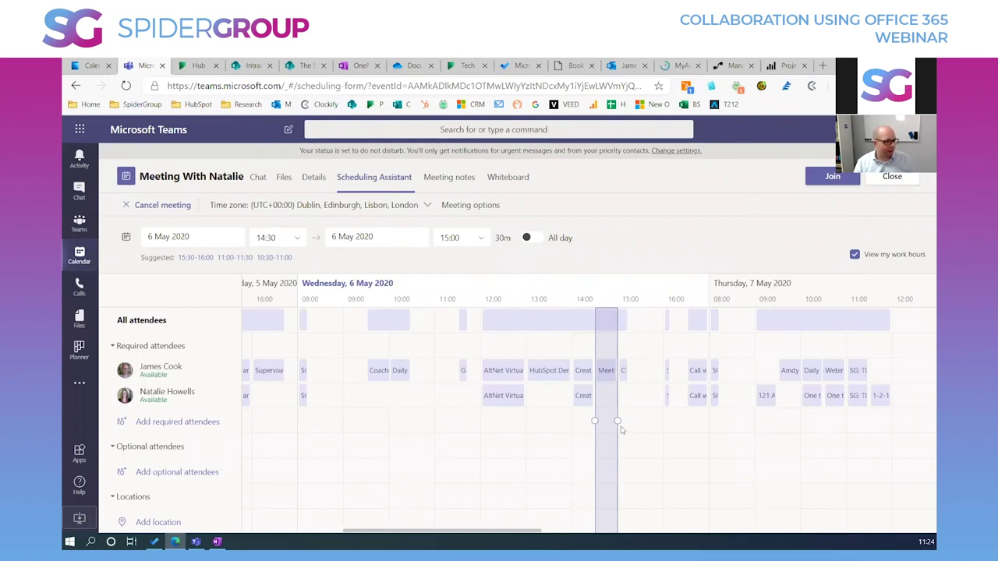
click(164, 422)
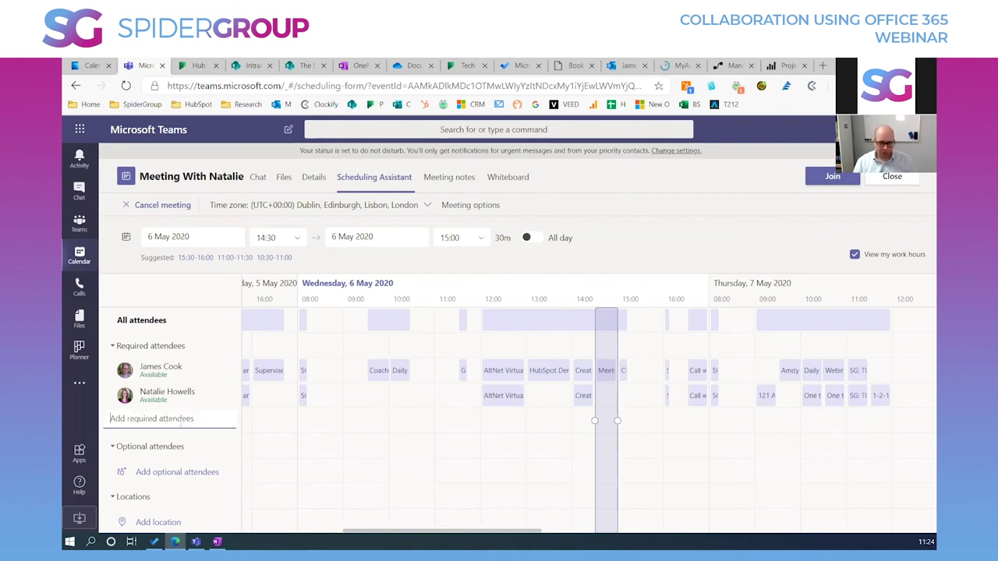
text(vicki)
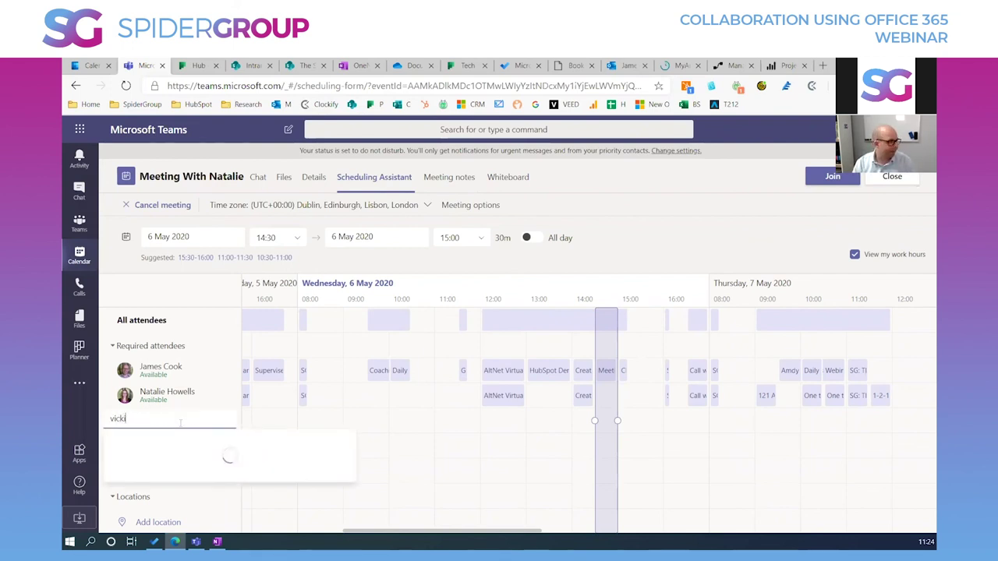
click(185, 443)
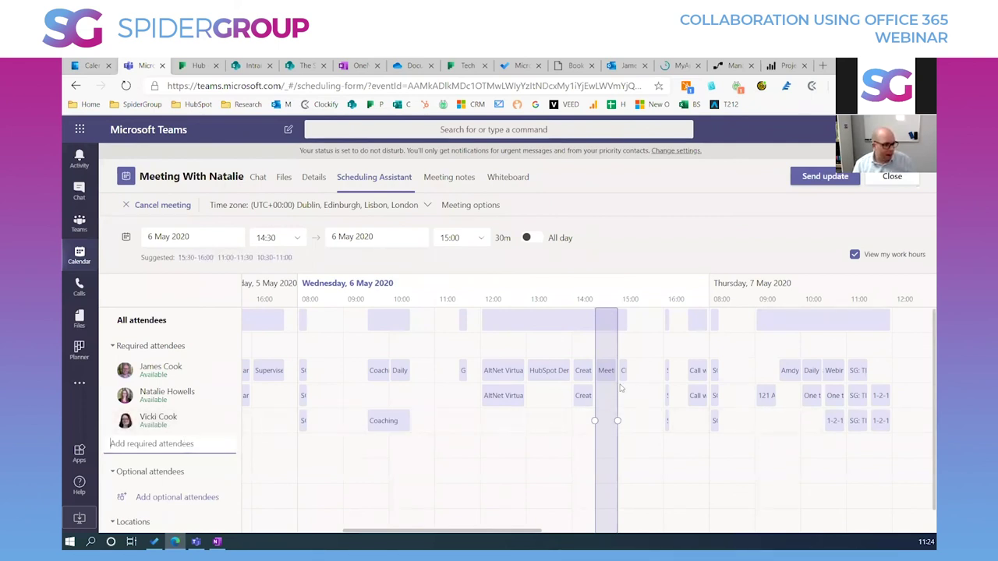
- Check the attendees' availability for the 14:30 slot, view the meeting's files and chat, and leave the meeting discarding the unsaved changes
mouse_move(606, 410)
mouse_down()
mouse_move(651, 411)
mouse_move(618, 412)
mouse_move(601, 424)
mouse_up()
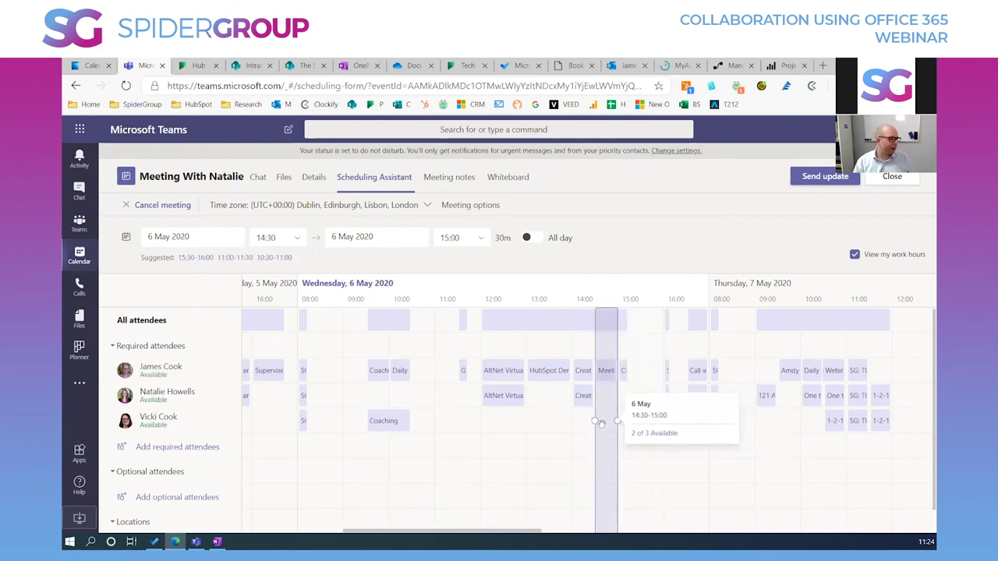
drag(600, 423, 600, 423)
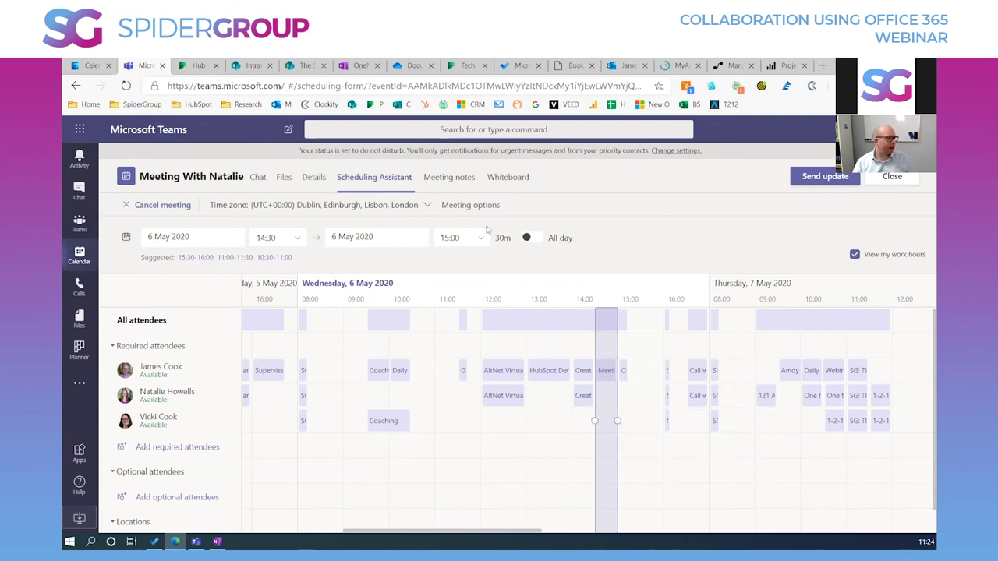
click(284, 178)
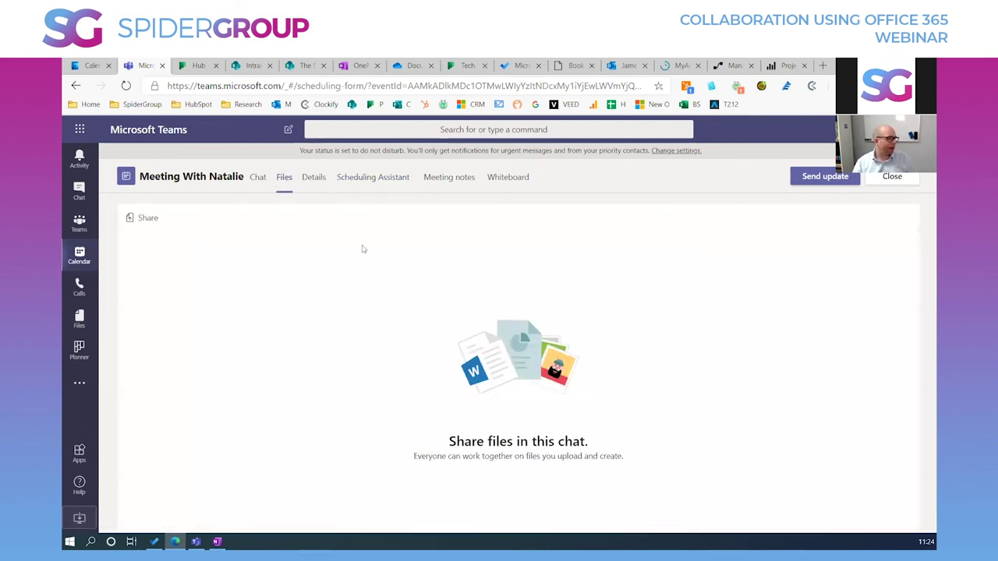
click(264, 180)
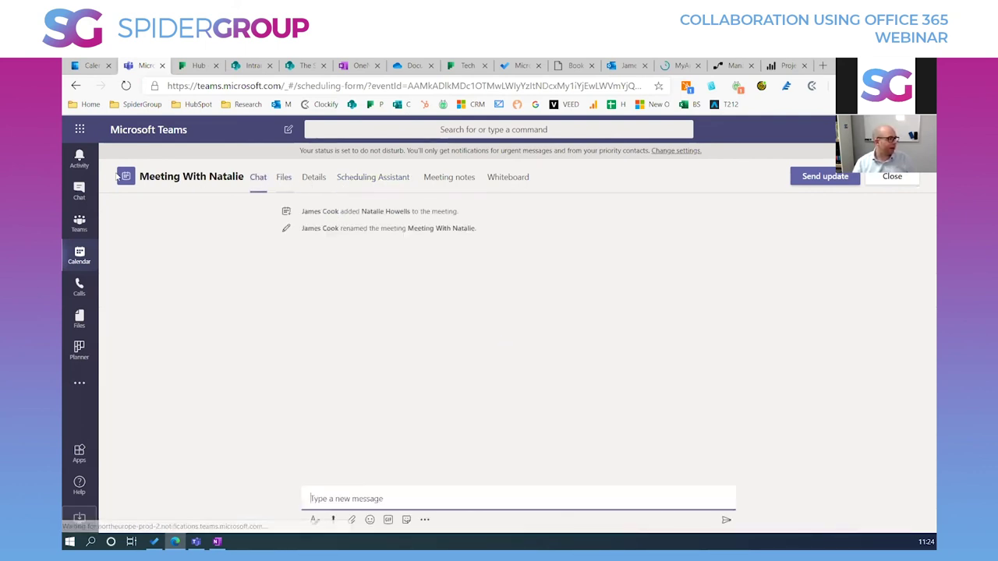
click(77, 162)
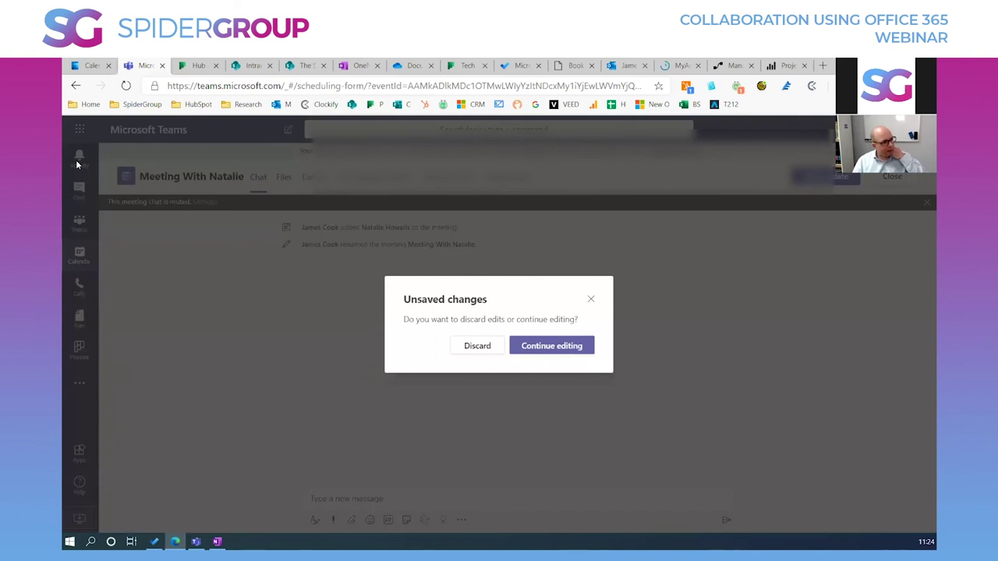
click(490, 347)
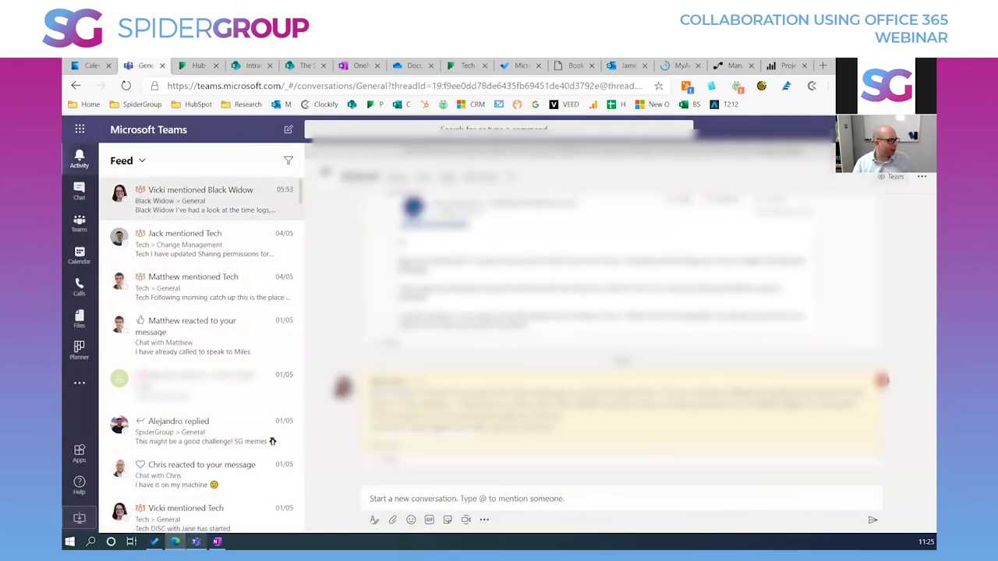
- Switch to the Teams desktop app and look through the activity feed's mentions, reactions and calls, plus the HubSpot training for Finance chat
click(194, 542)
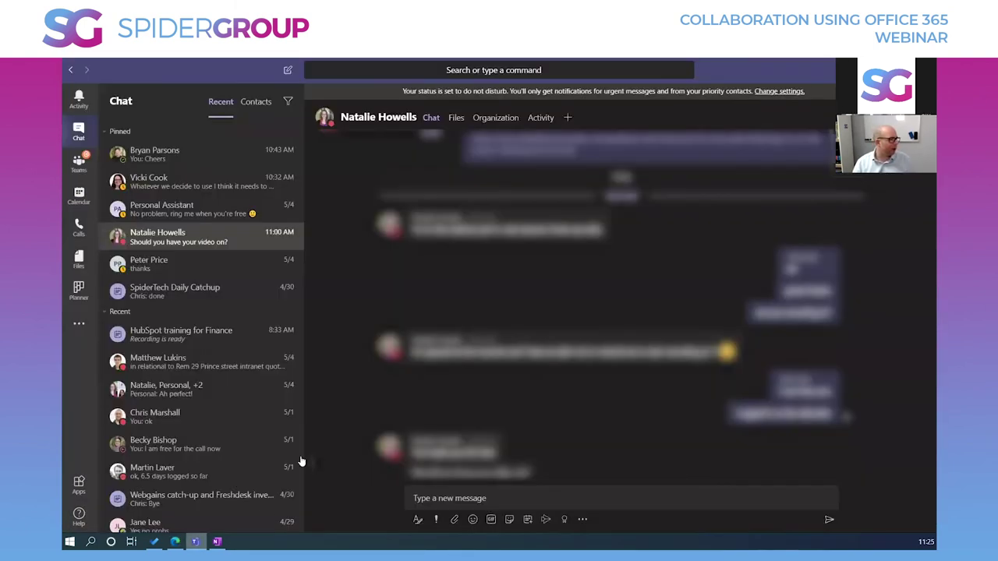
click(79, 100)
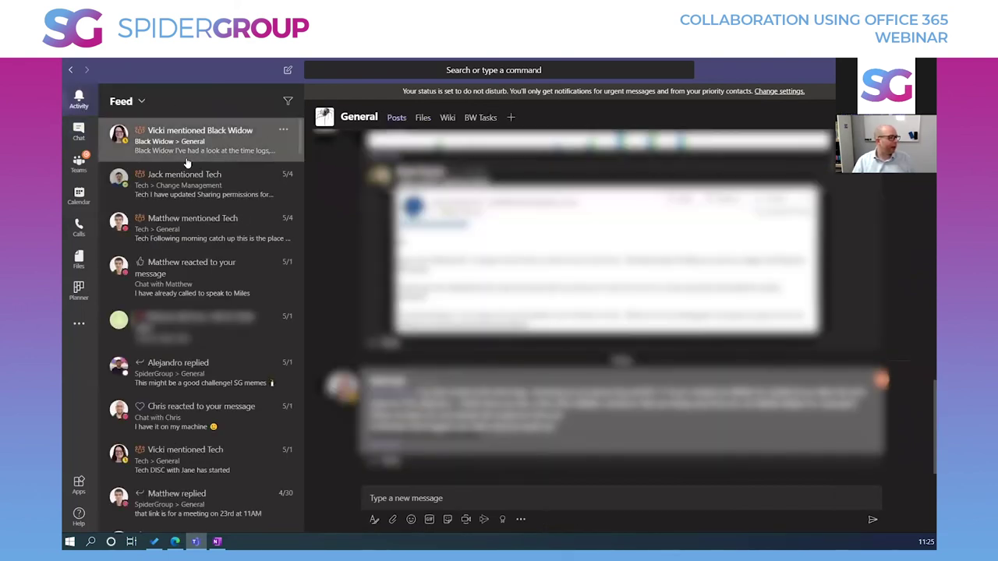
click(205, 190)
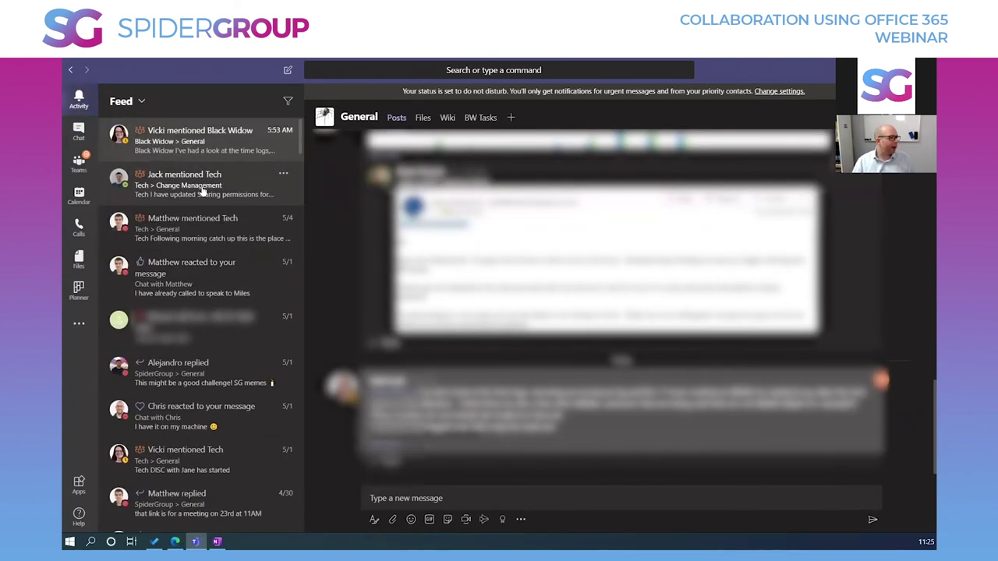
click(211, 233)
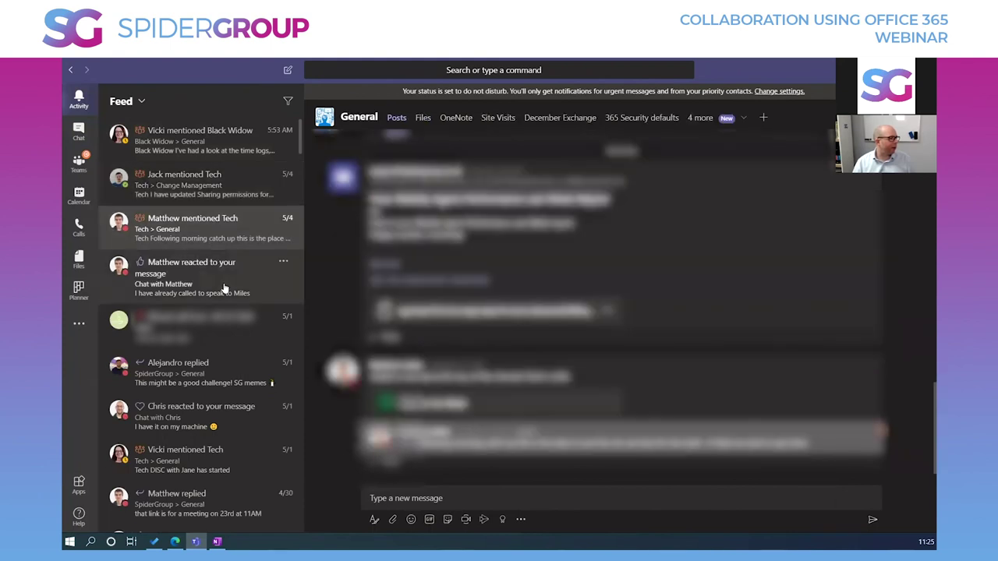
click(219, 265)
click(221, 322)
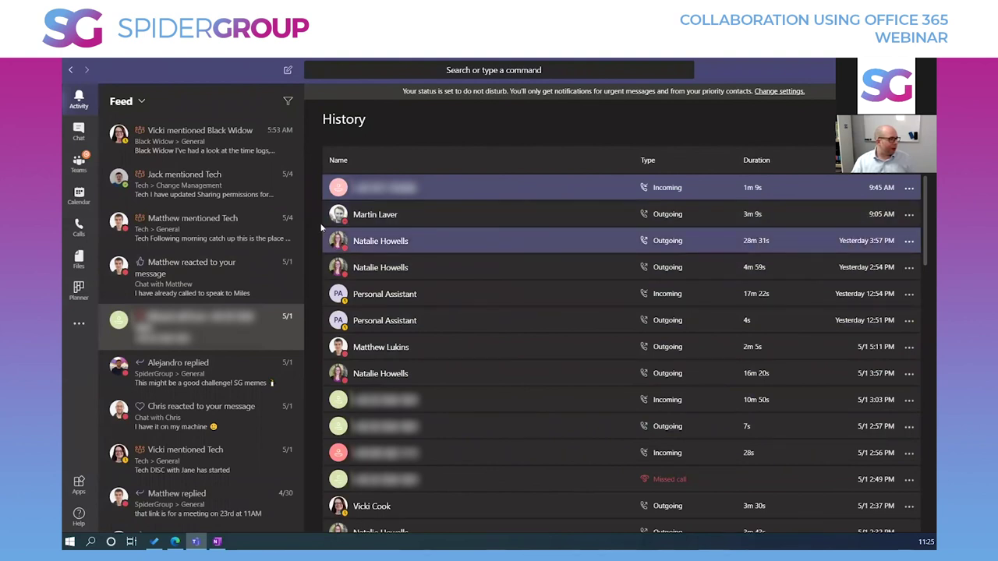
click(78, 131)
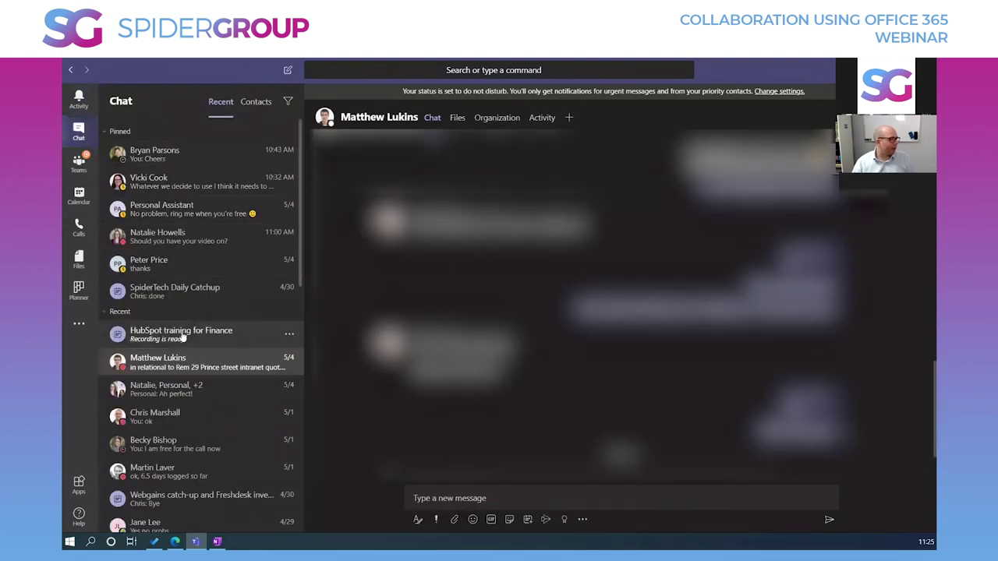
click(189, 333)
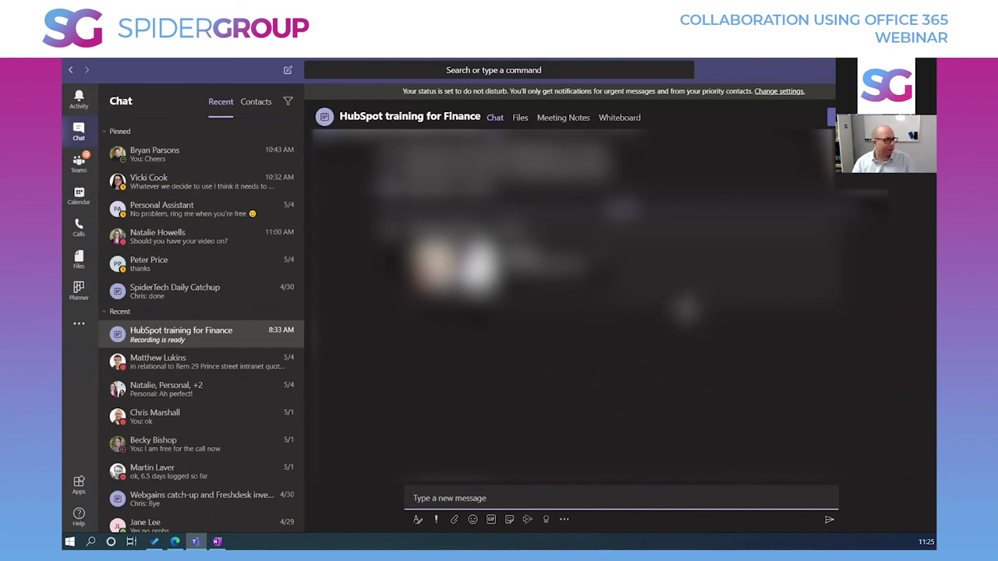
- View the posts, files and wiki of the AltNet team's General channel
click(78, 170)
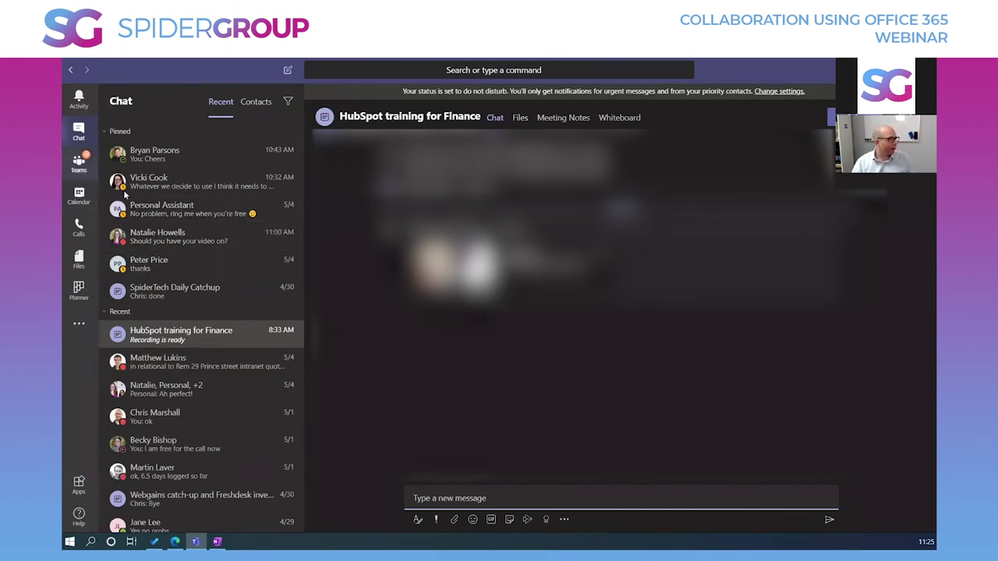
click(187, 235)
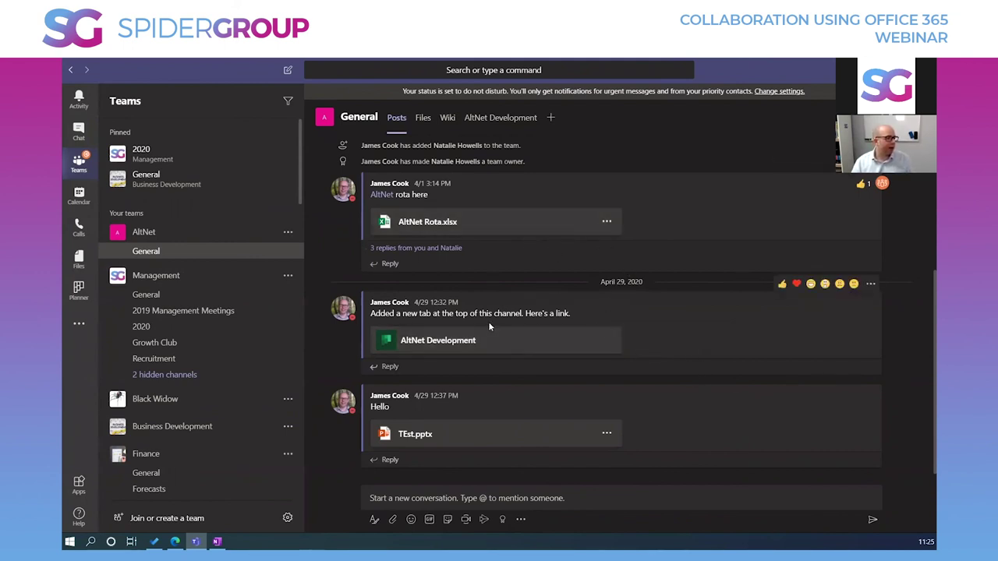
click(422, 118)
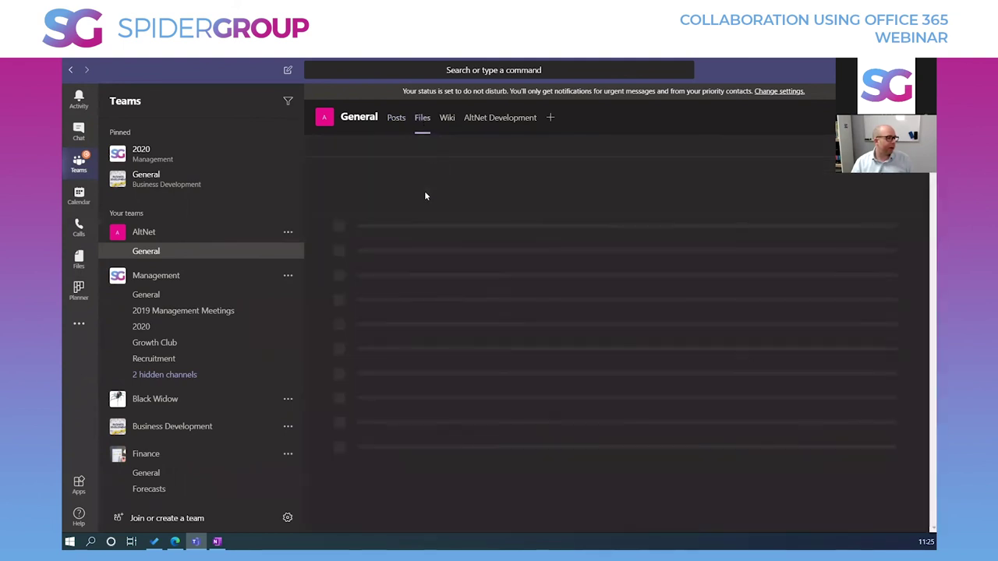
click(450, 122)
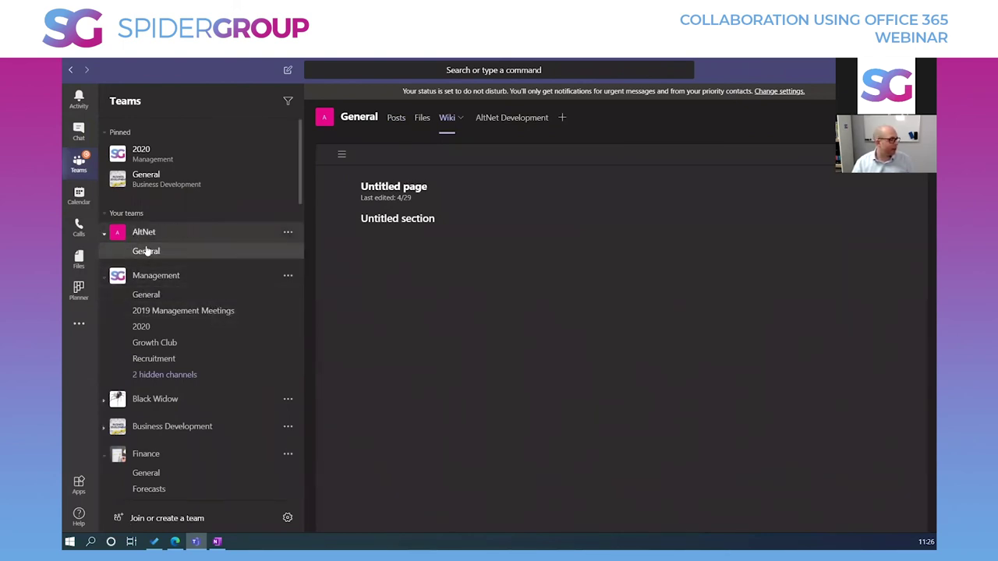
- Add a standard channel named Promotion to the AltNet team, shown automatically in everyone's channel list
click(287, 232)
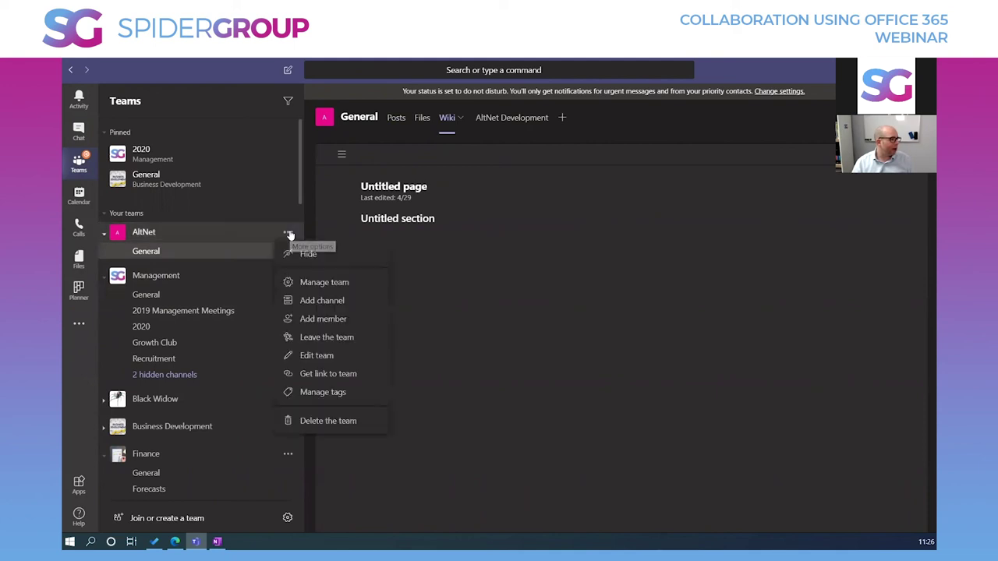
click(326, 302)
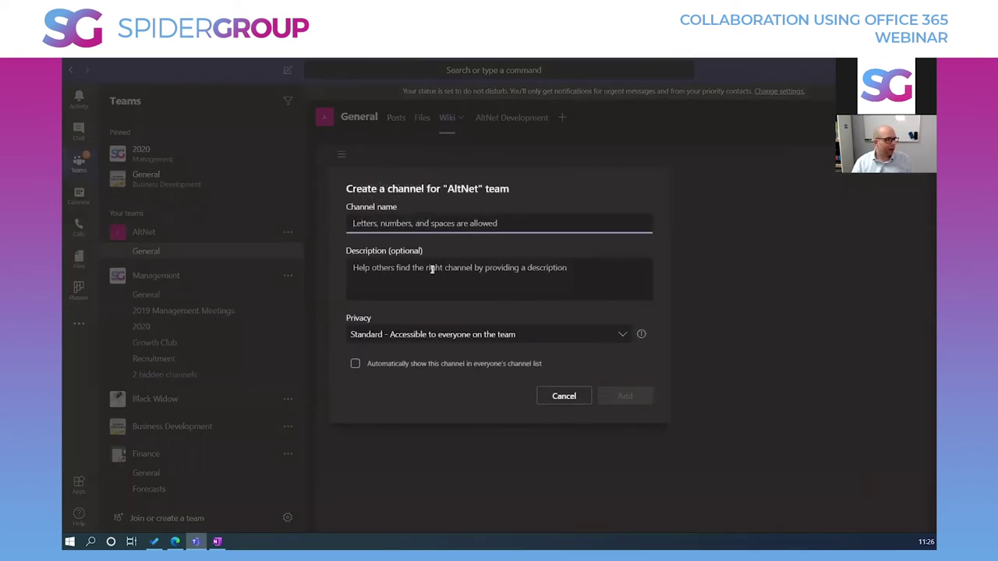
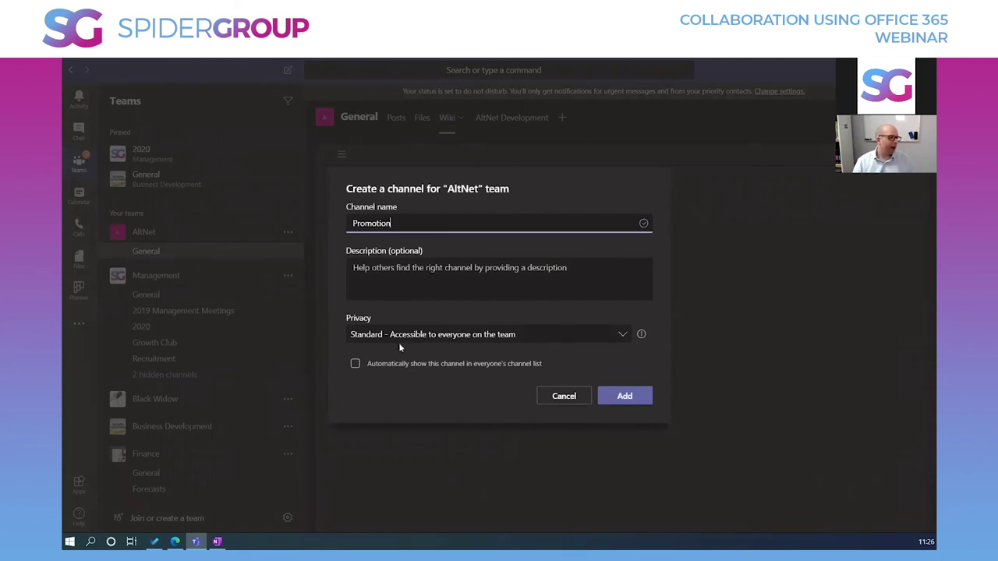
click(435, 337)
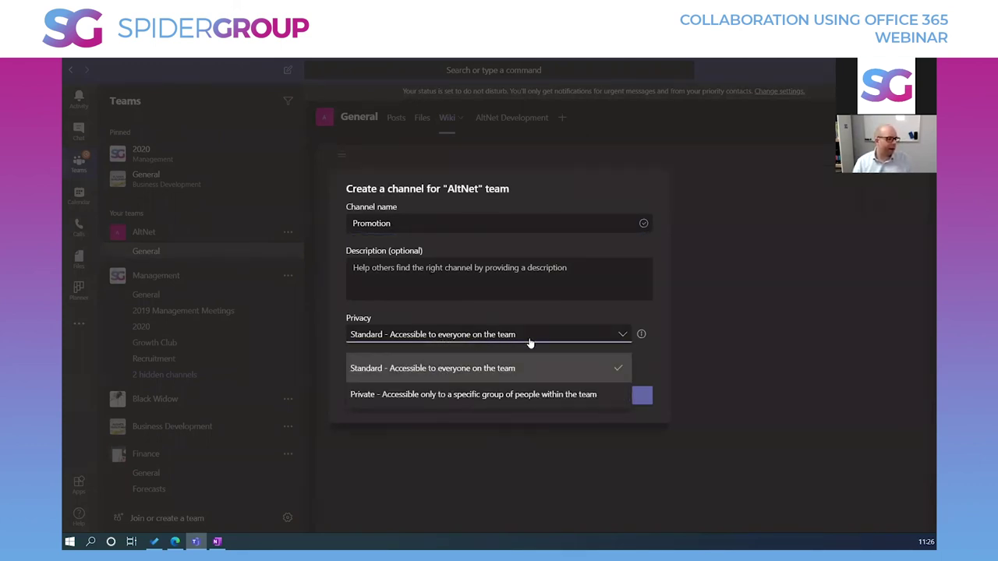
click(546, 367)
click(378, 365)
click(623, 396)
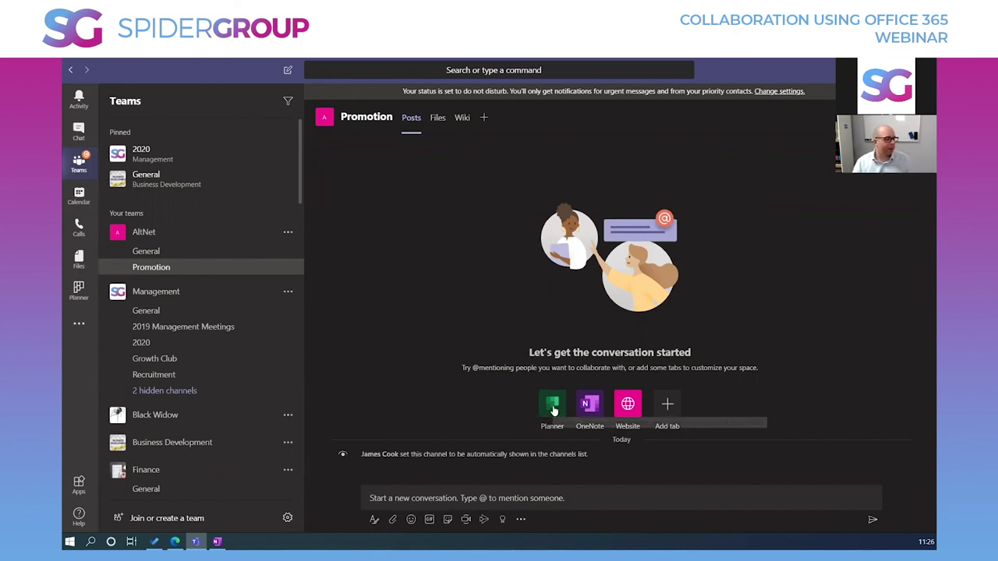
- Add a Planner tab to the Promotion channel with a new plan named AltNet Promotion
click(673, 412)
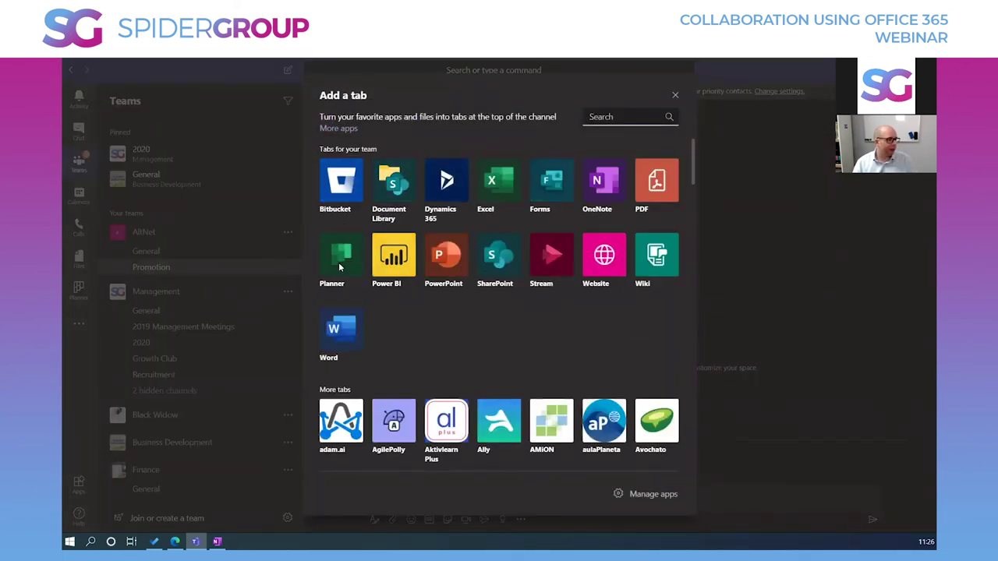
click(340, 263)
click(397, 282)
text(AltNet Promotion)
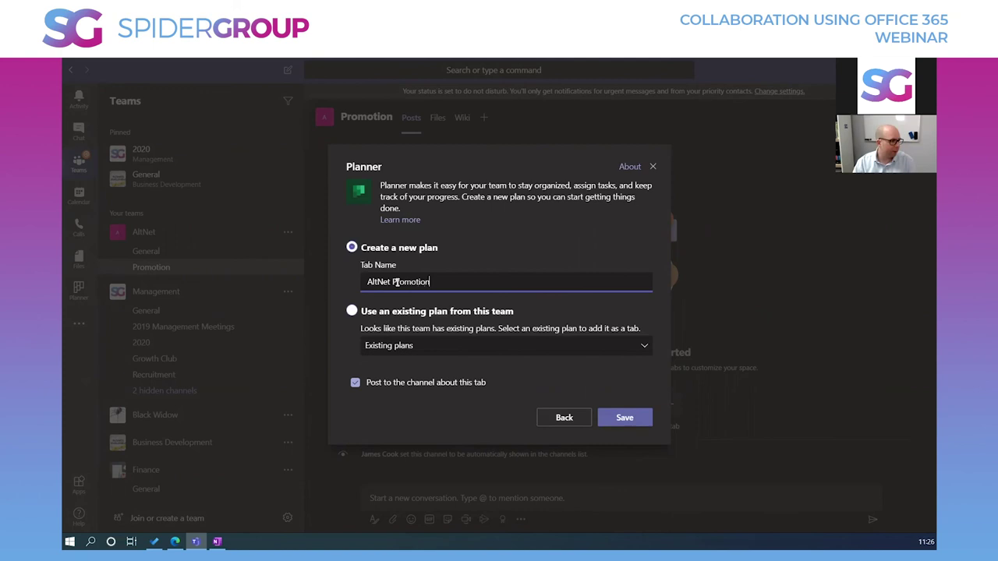
click(625, 418)
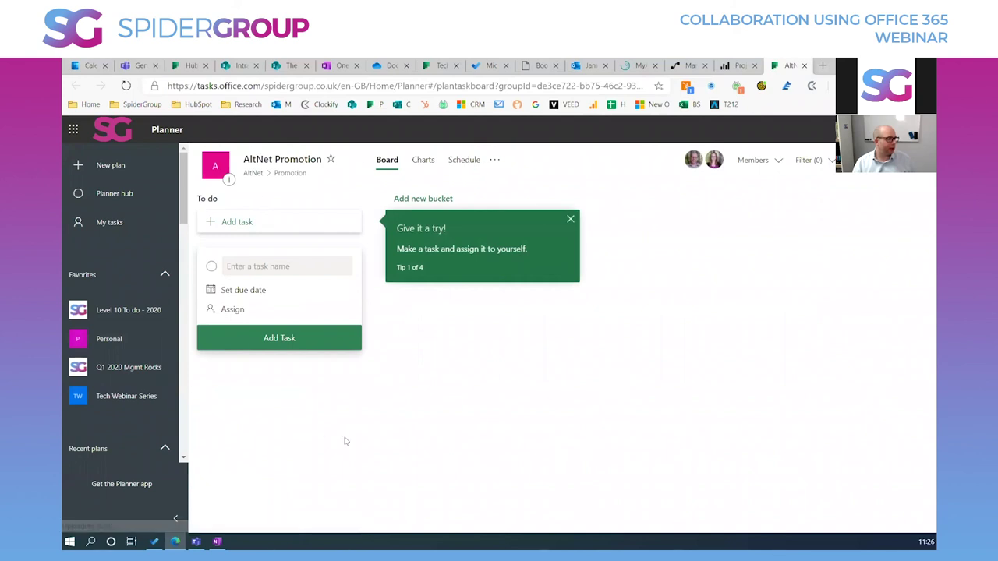
- In Planner on the web, add a task named Test to the AltNet Promotion plan, assigned to the colleague and due 07/05
click(292, 269)
text(Test)
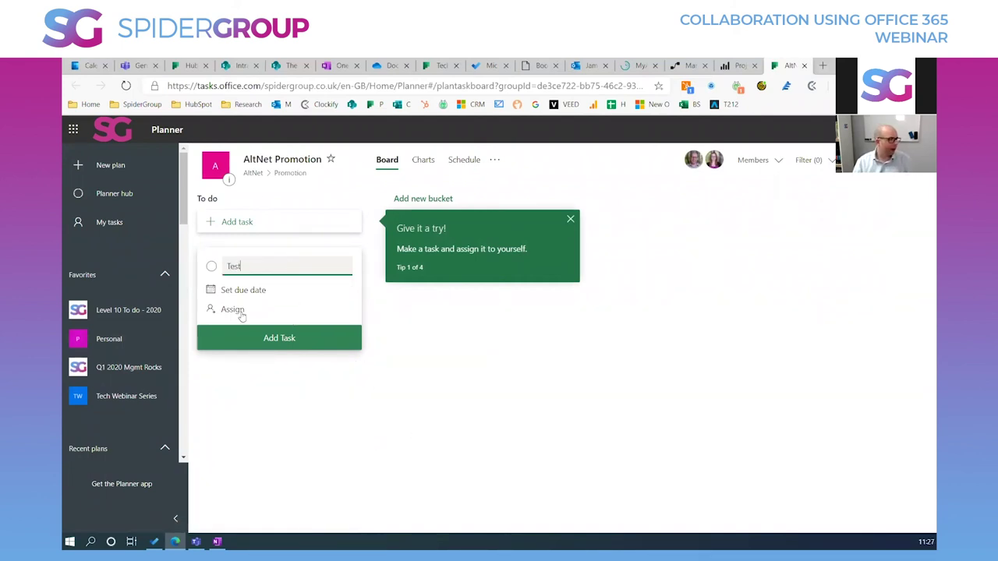
click(235, 309)
click(261, 398)
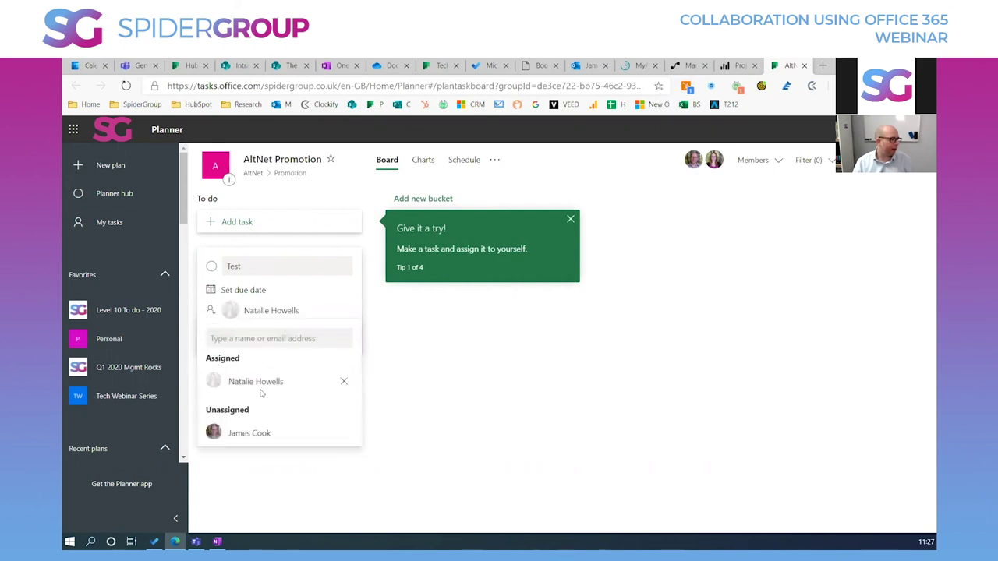
click(262, 296)
click(283, 364)
click(281, 339)
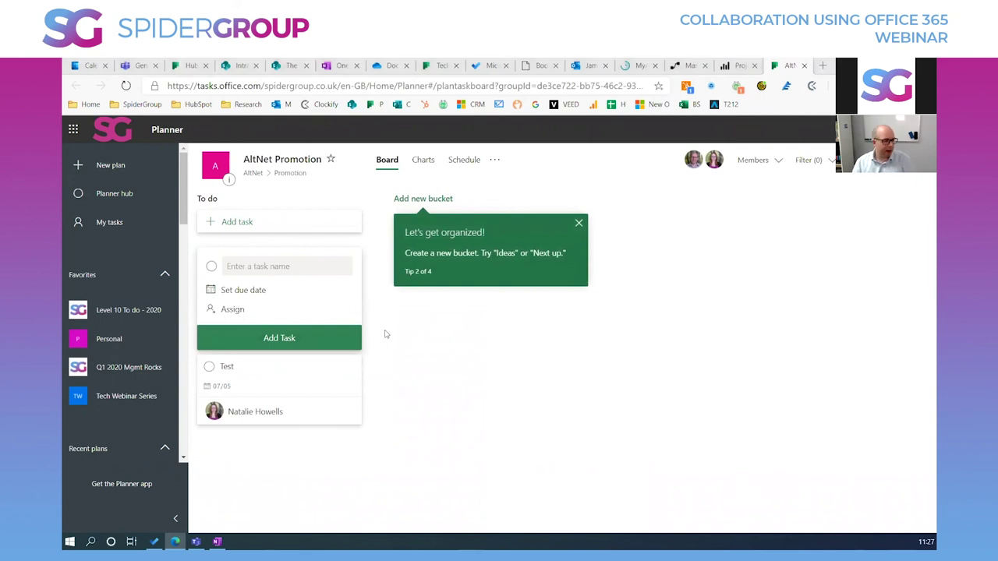
- Switch back to the Teams desktop app and add a bucket named Future Promotions to the AltNet Promotion plan
key(alt+Tab)
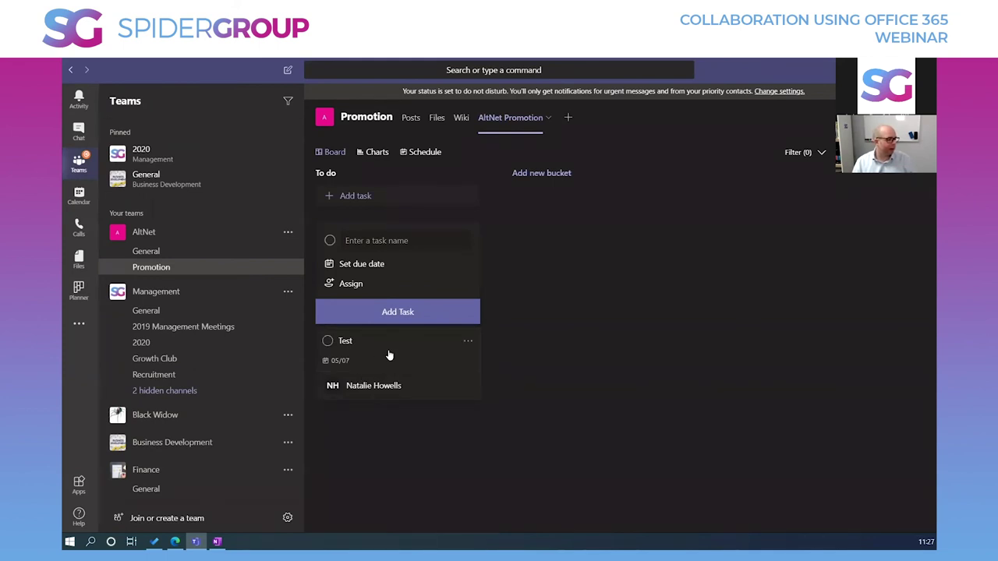
click(550, 173)
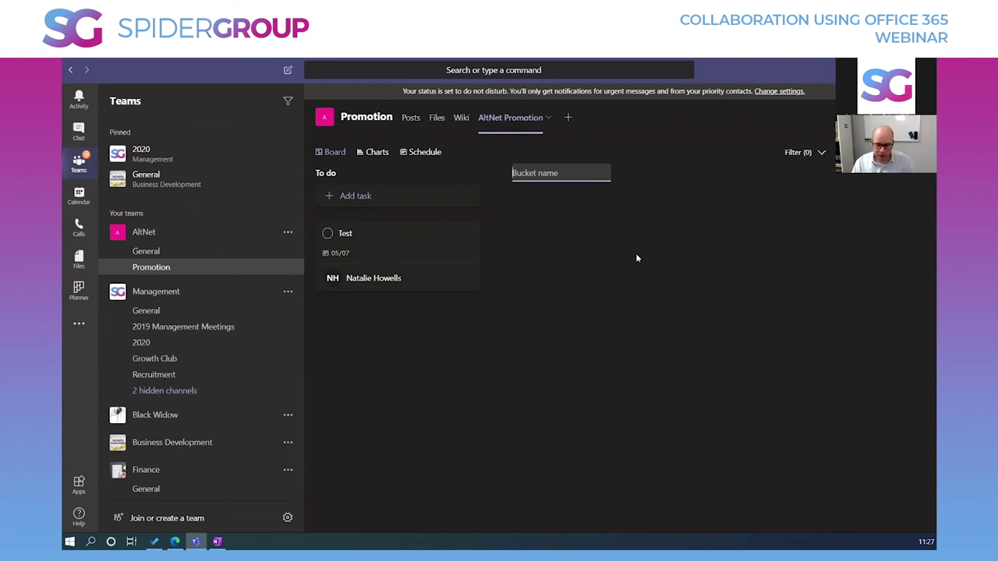
text(Future Promotion)
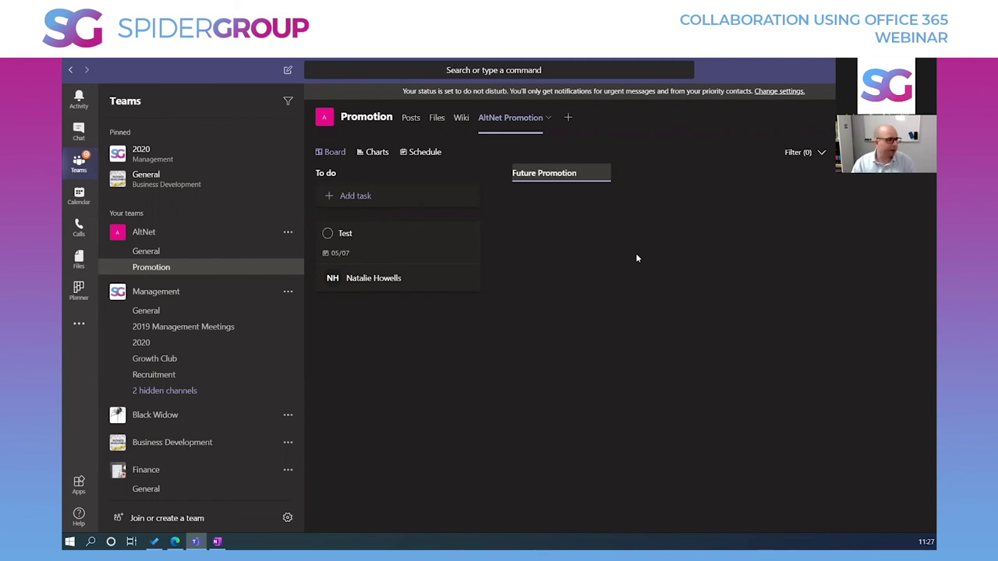
text(s)
key(Return)
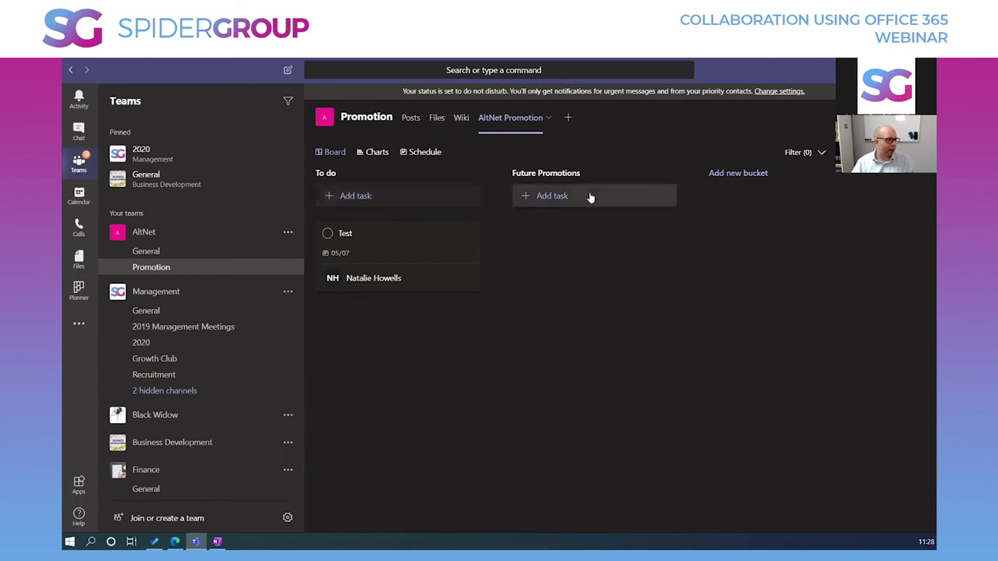
- Apply the Pink label to the Test task in the To do bucket
click(468, 233)
mouse_move(515, 249)
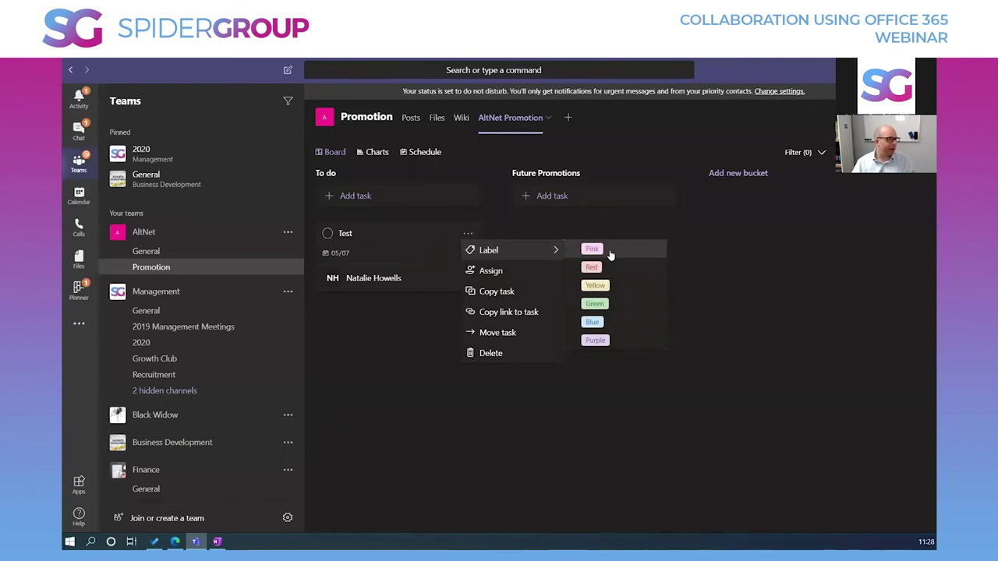
click(610, 253)
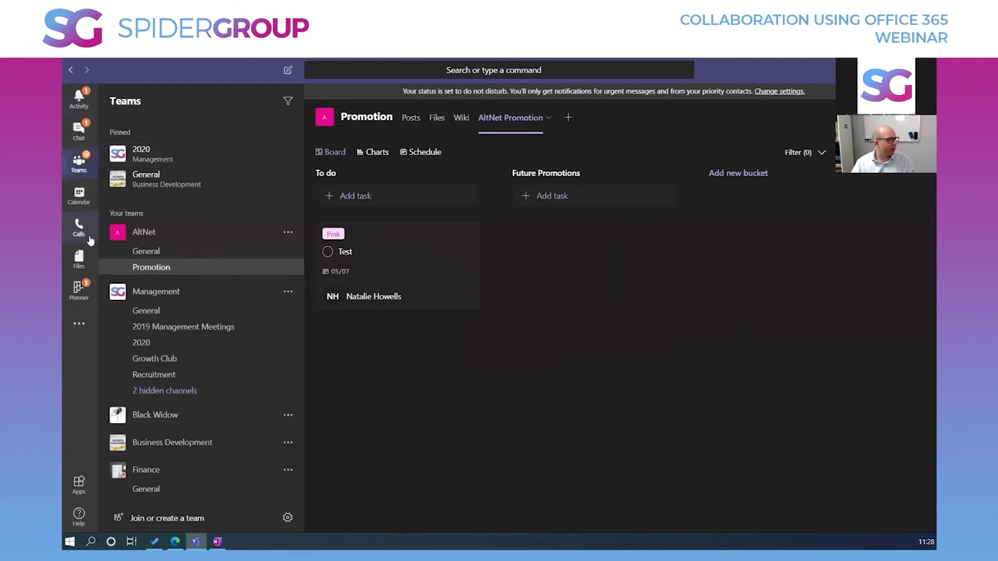
- Check the Planner chat notification for Another task, and review the assigned tasks in the Planner app's My tasks view
click(78, 131)
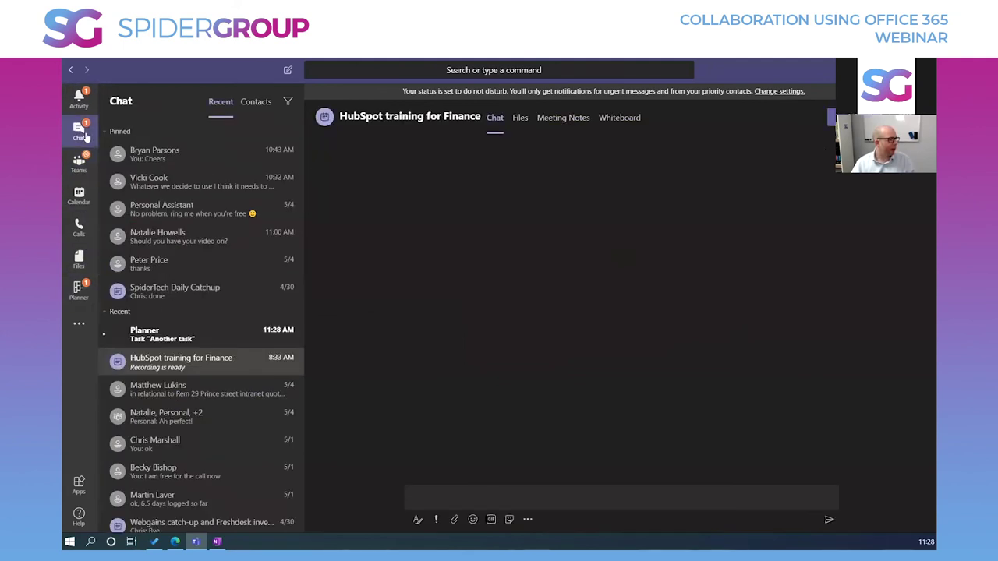
click(178, 332)
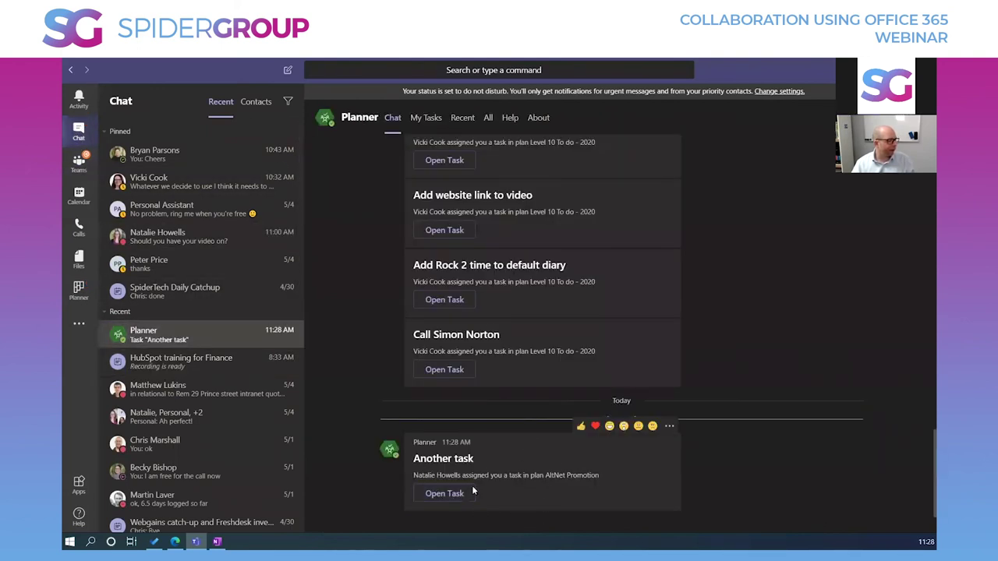
click(79, 290)
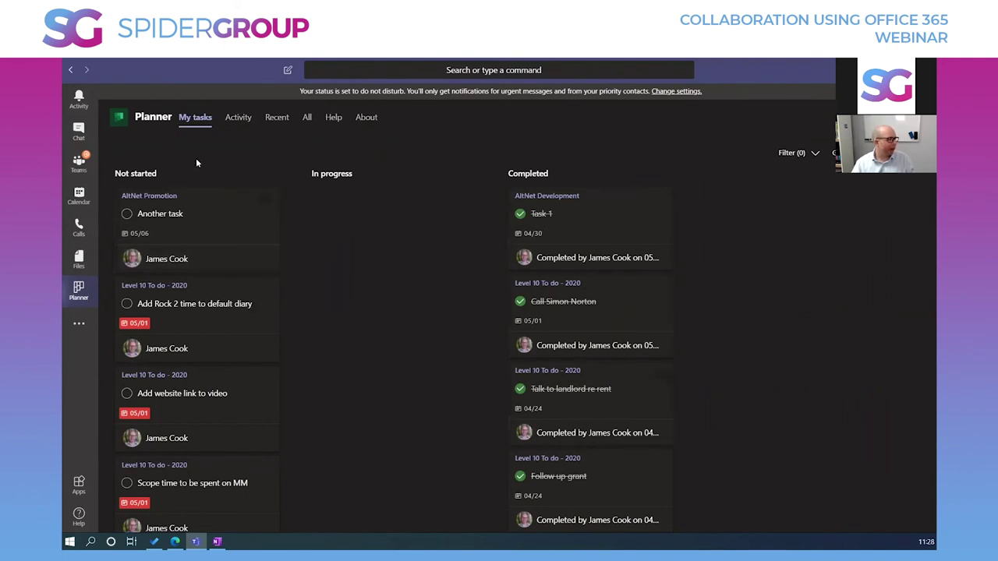
click(239, 123)
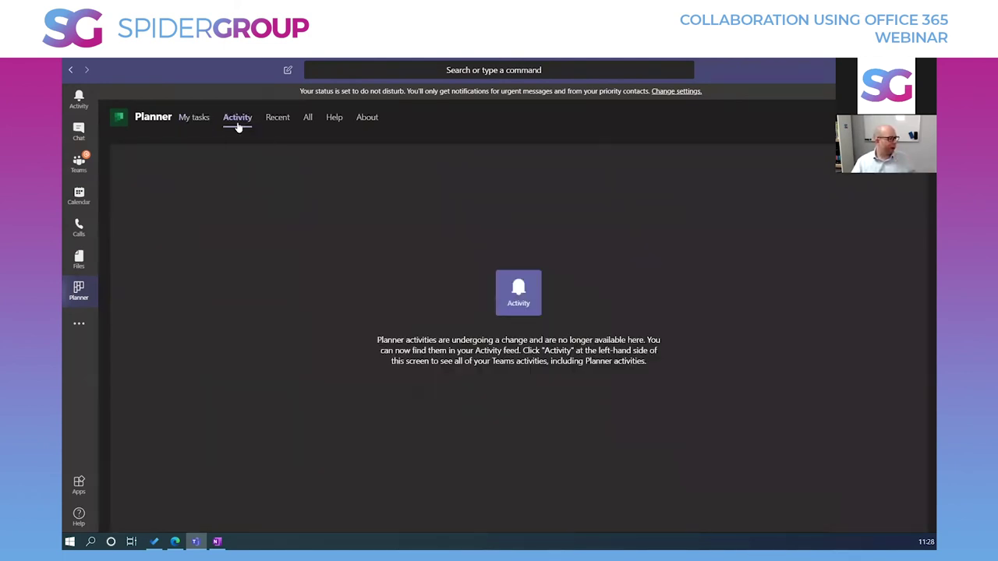
click(204, 121)
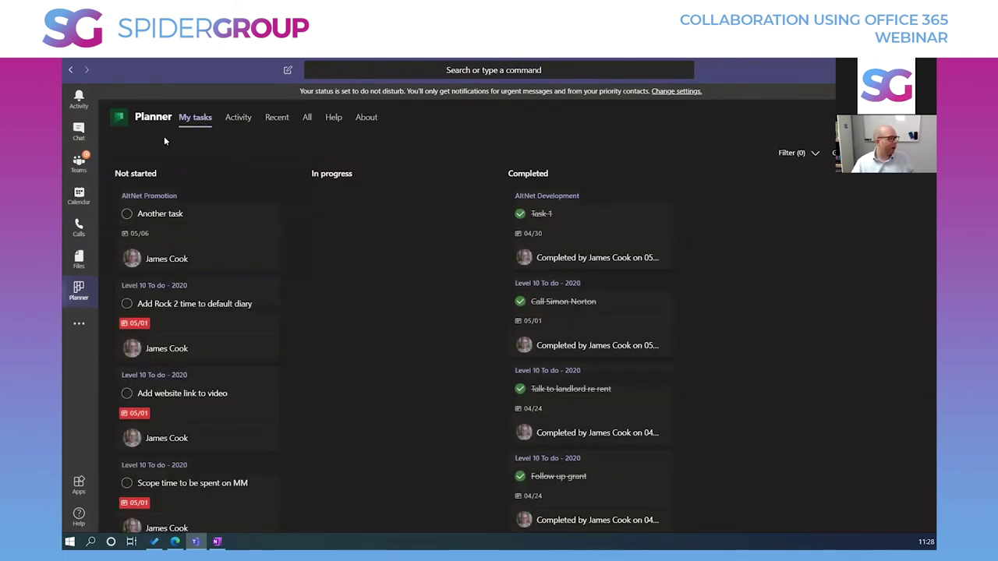
- Set the progress of Another task in the Promotion channel's AltNet Promotion plan to Completed
click(78, 163)
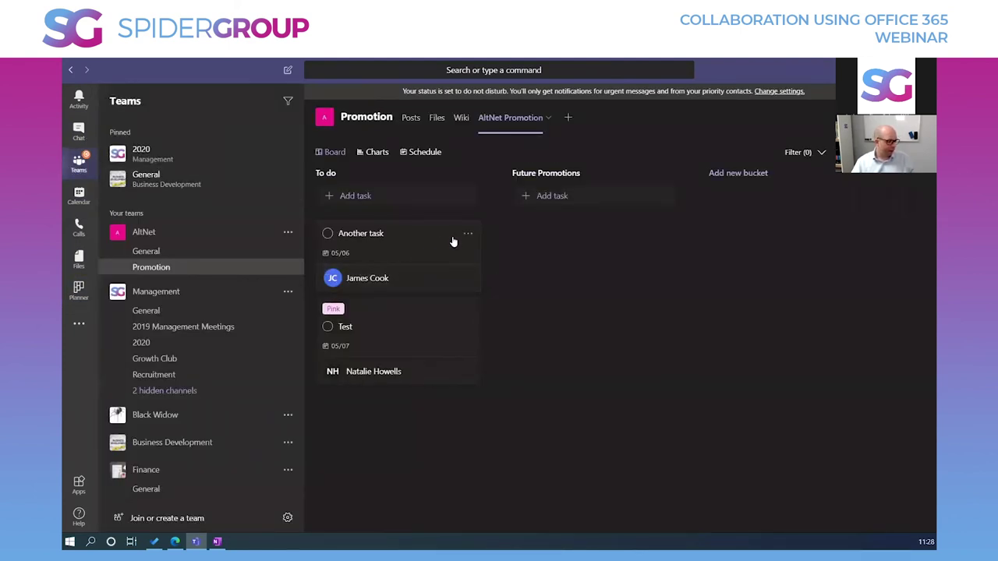
click(386, 239)
click(618, 265)
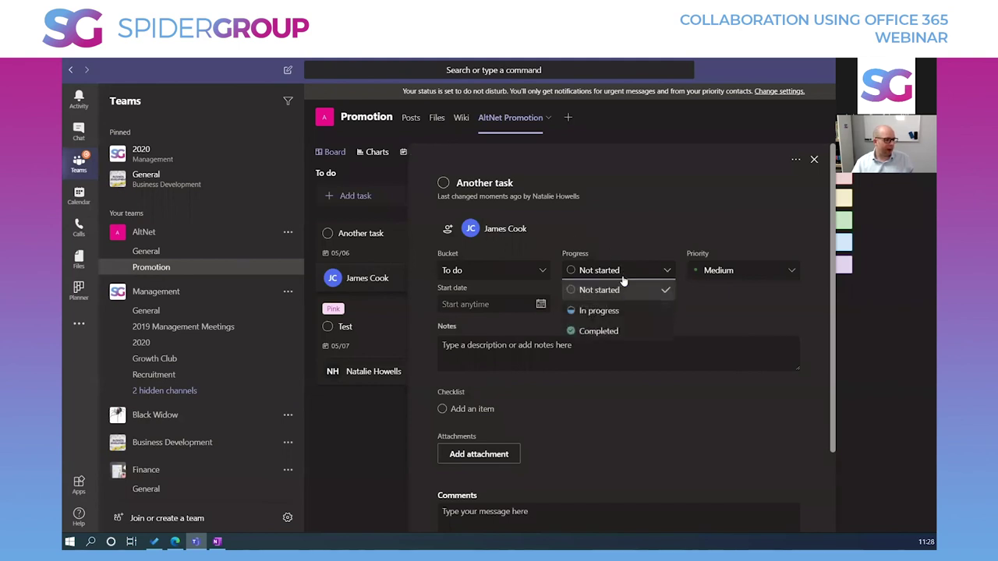
click(598, 332)
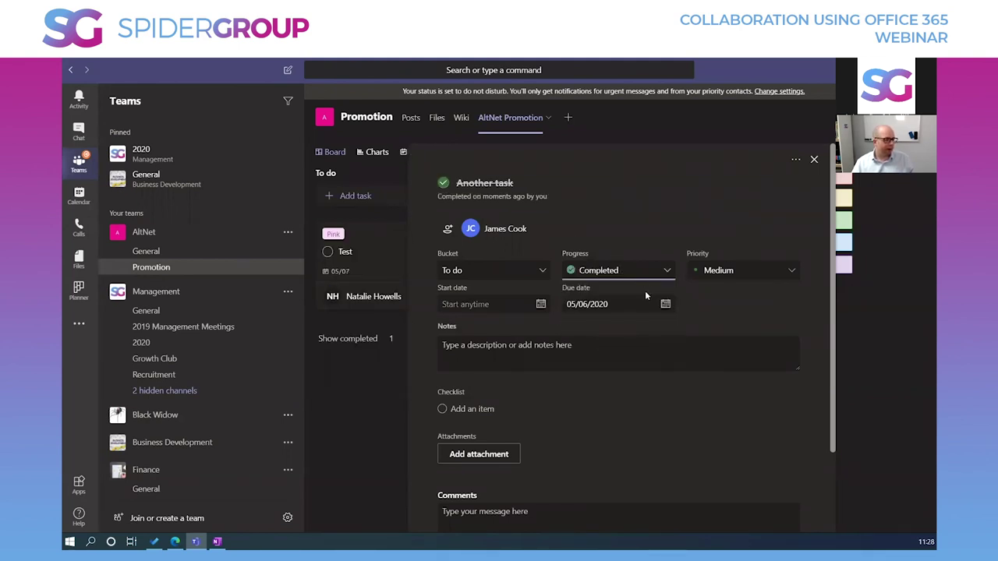
click(814, 160)
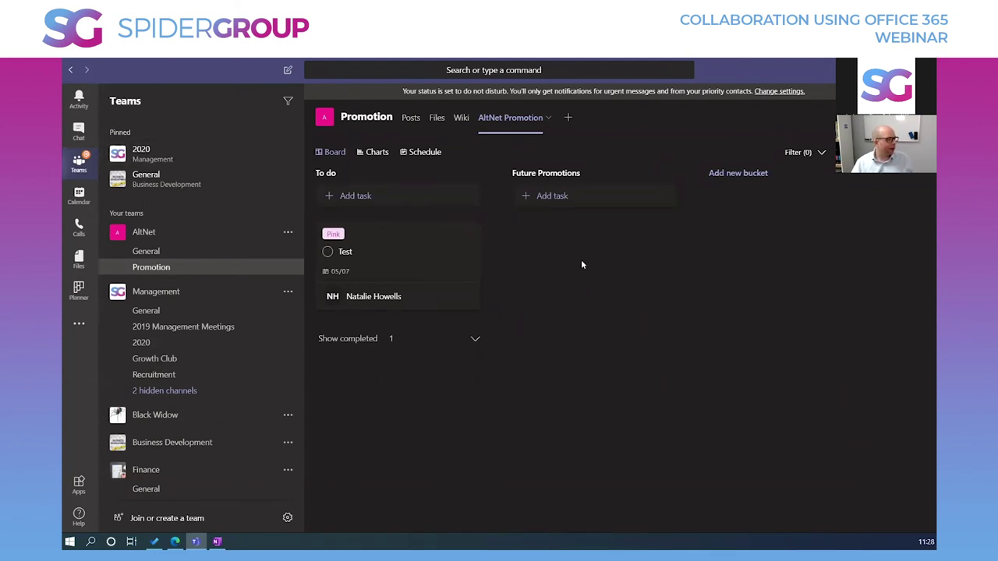
- View the speed dial contacts in the Calls area
click(88, 198)
click(79, 227)
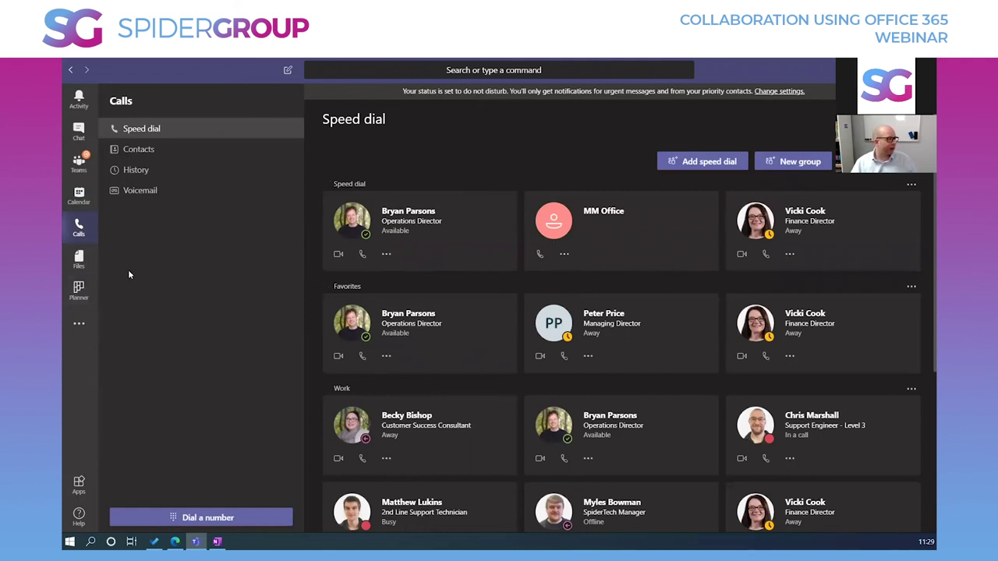
- Browse the recent and Microsoft Teams files, and open the Operations folder in OneDrive
click(83, 262)
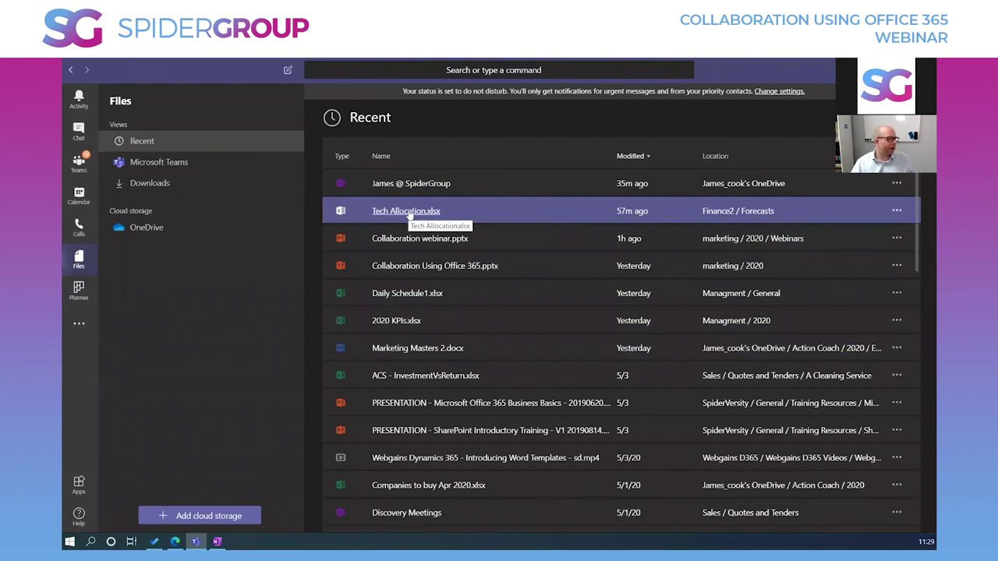
click(186, 163)
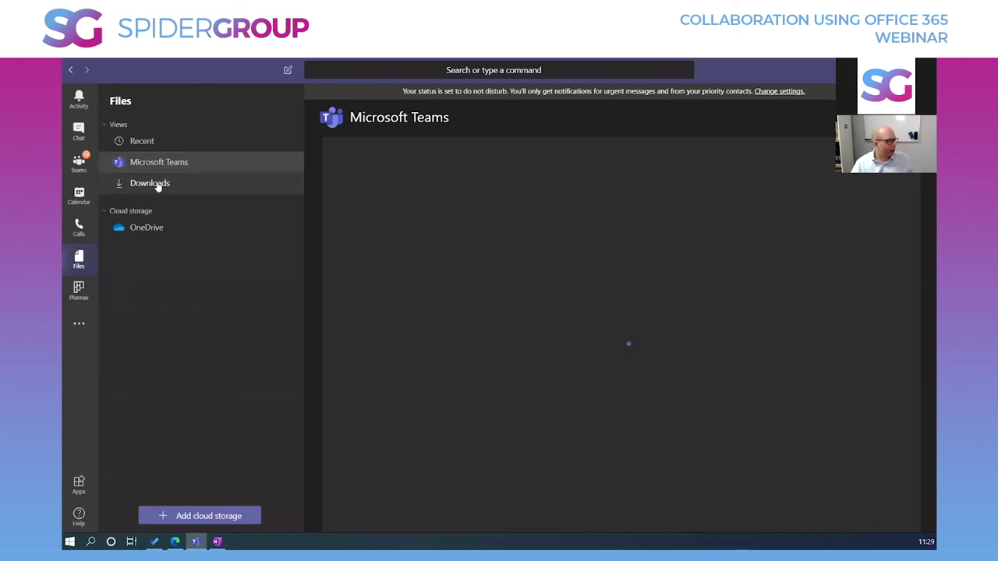
click(160, 230)
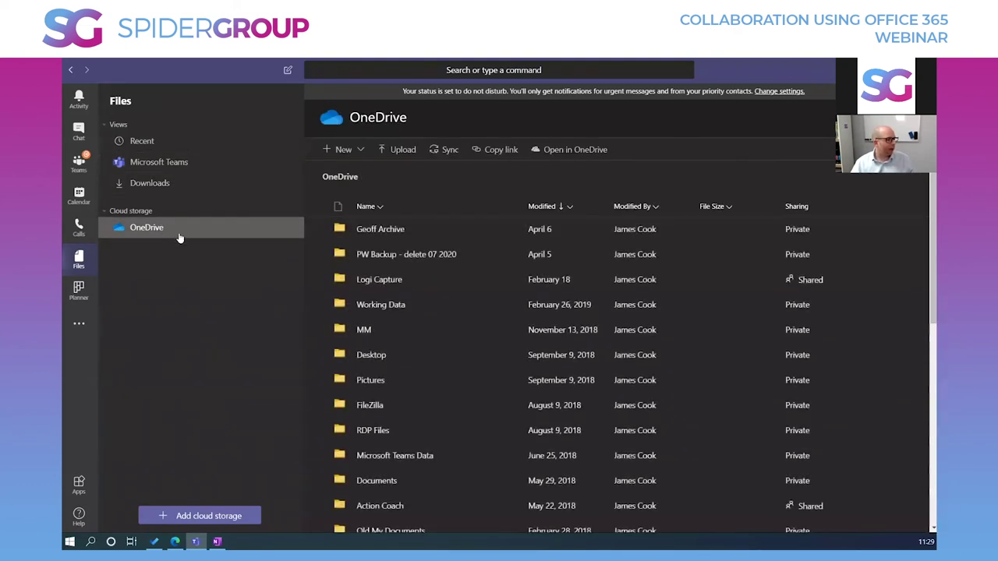
scroll(418, 260, down, 10)
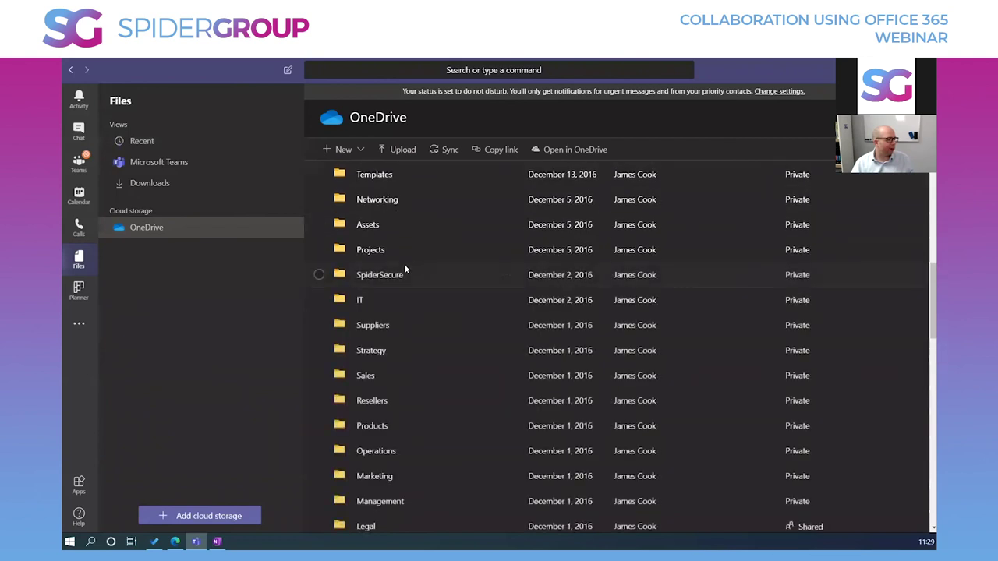
scroll(404, 269, down, 3)
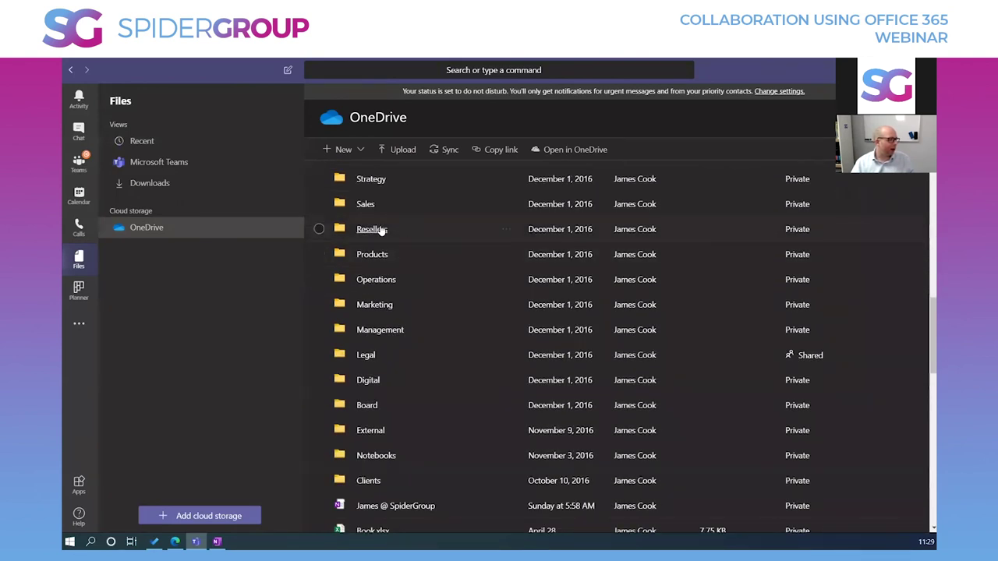
click(380, 280)
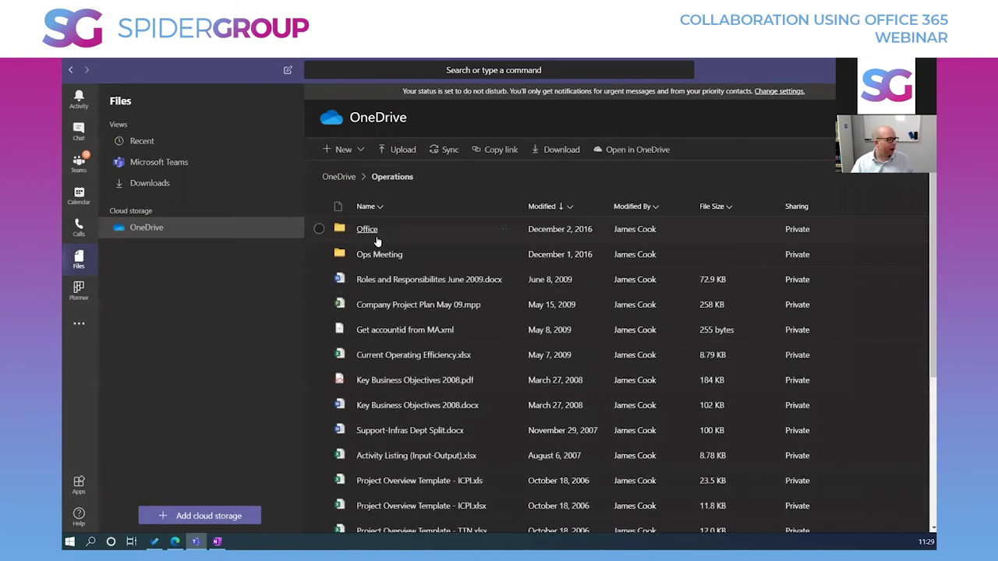
- View the Admin Support team schedule in the Shifts app, dismiss its tip and show the other available apps
click(79, 323)
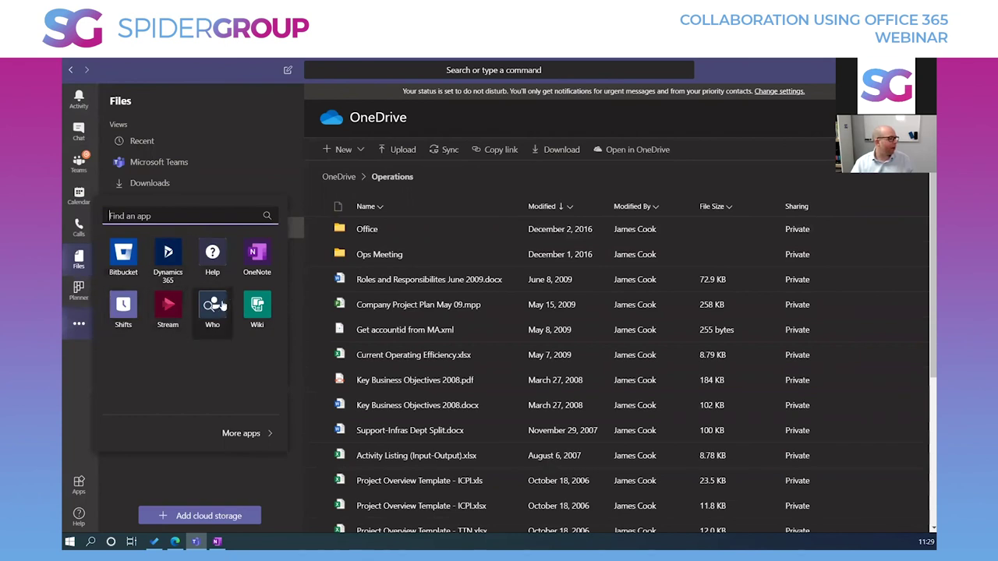
click(123, 306)
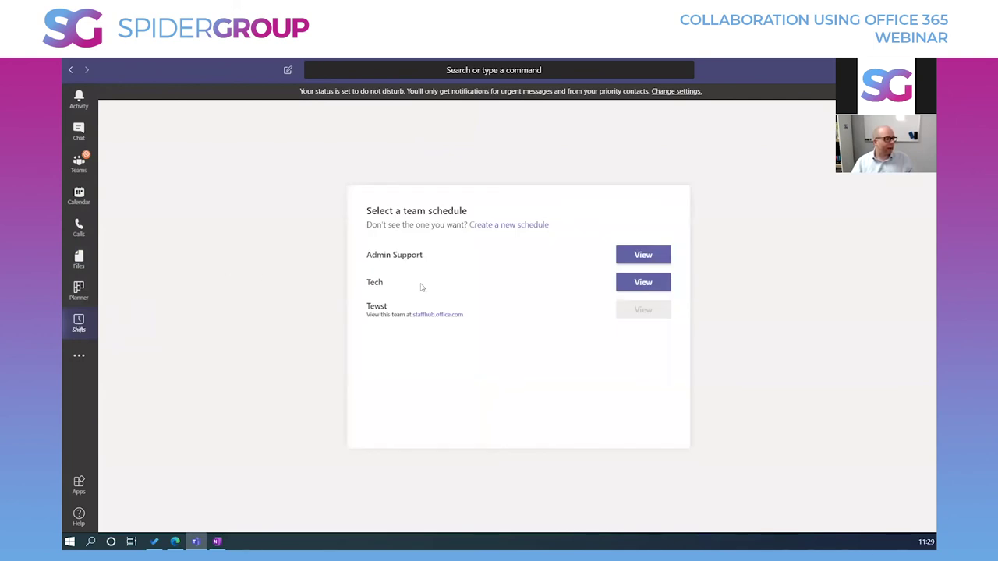
click(649, 257)
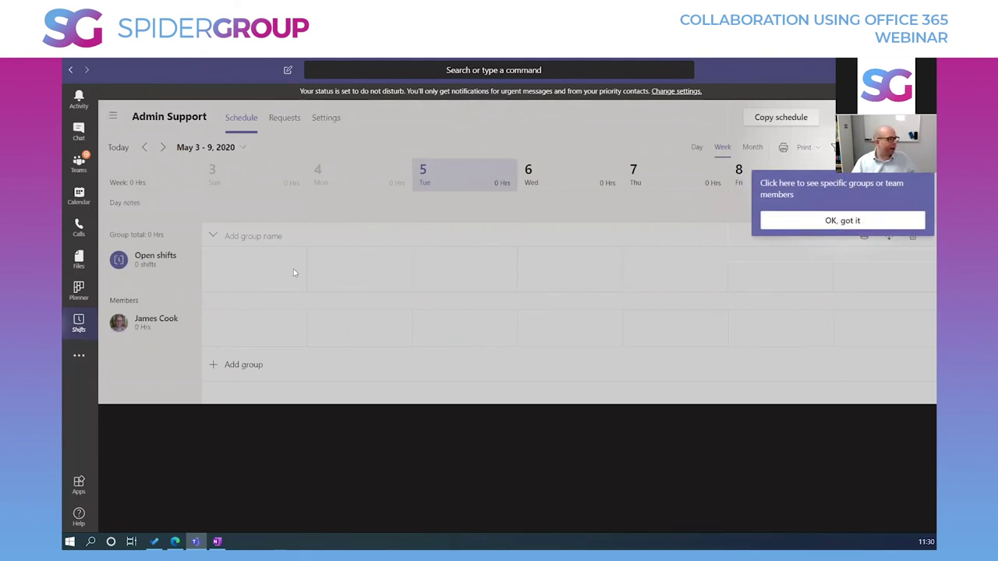
click(844, 221)
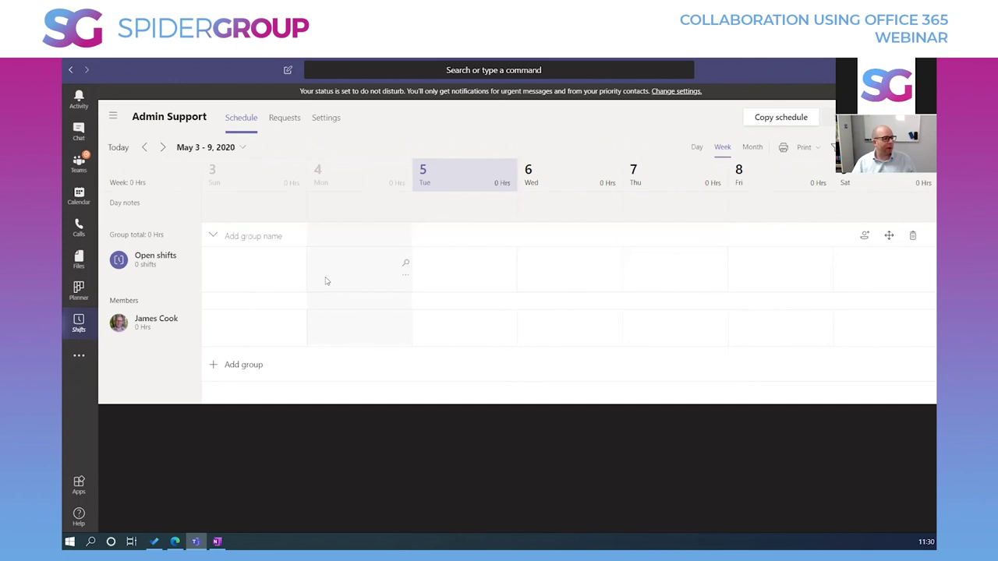
click(79, 355)
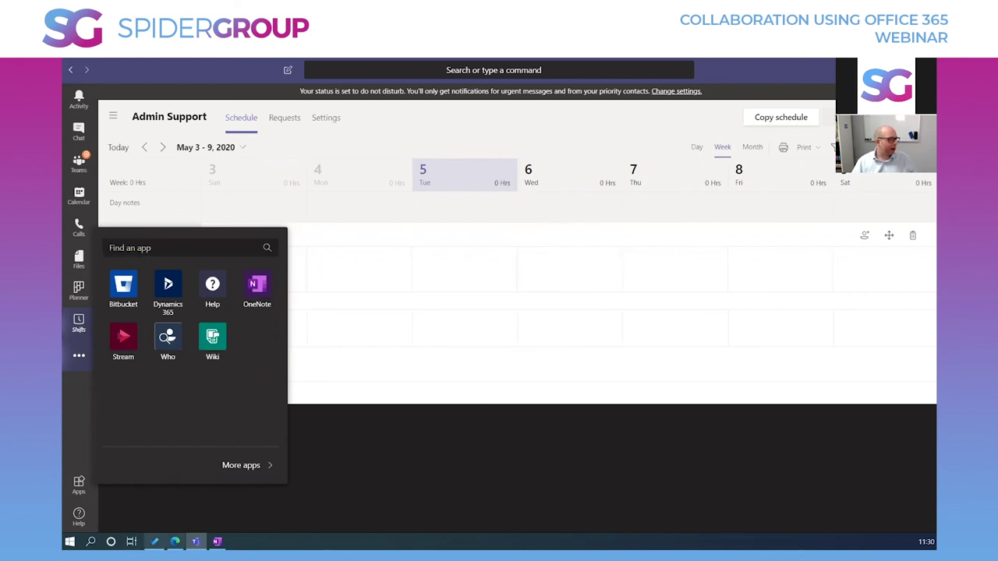
mouse_move(175, 541)
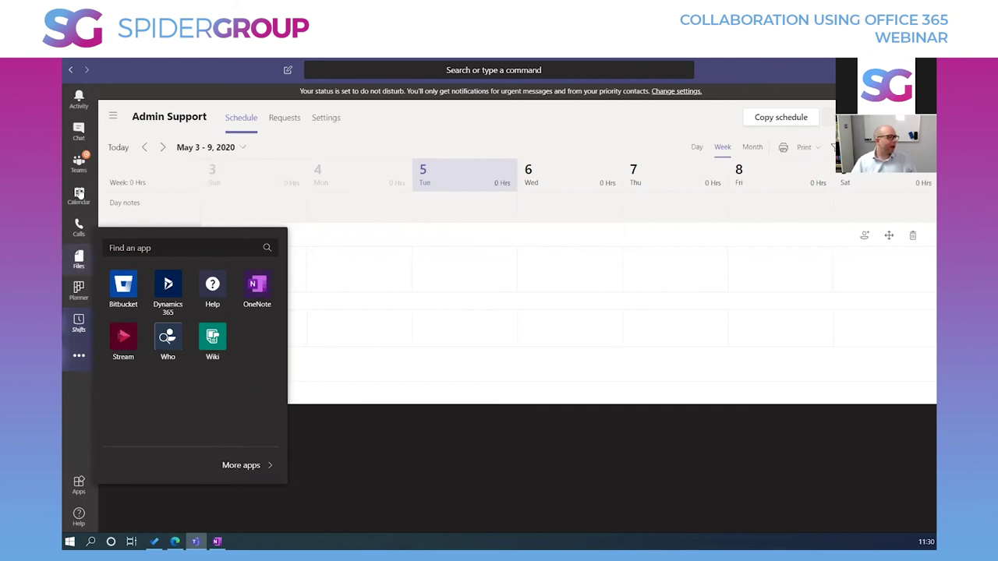
- Post a short greeting addressed to the colleague in the AltNet team's Promotion channel
click(80, 165)
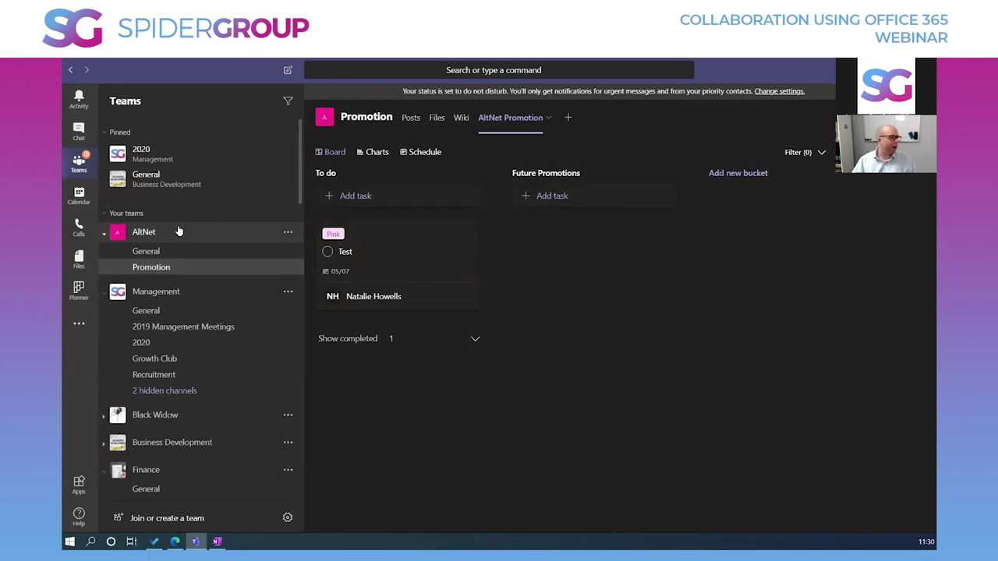
click(413, 121)
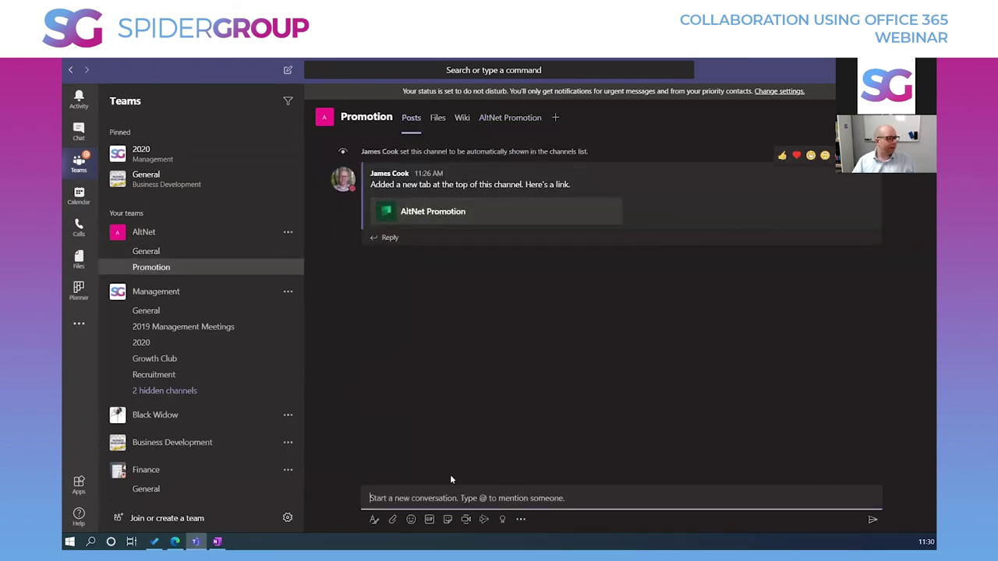
click(471, 499)
text(Hi Natalie)
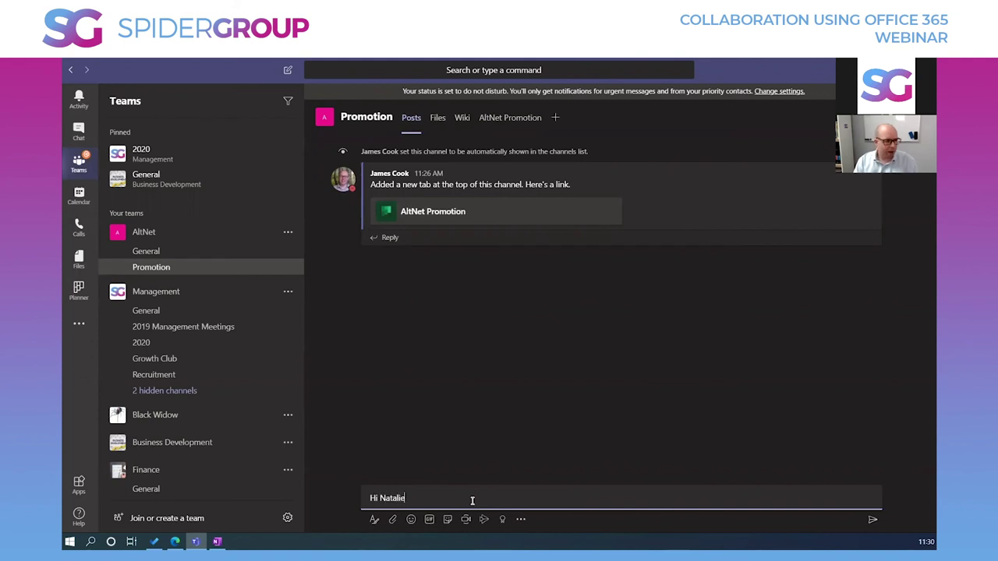
key(Return)
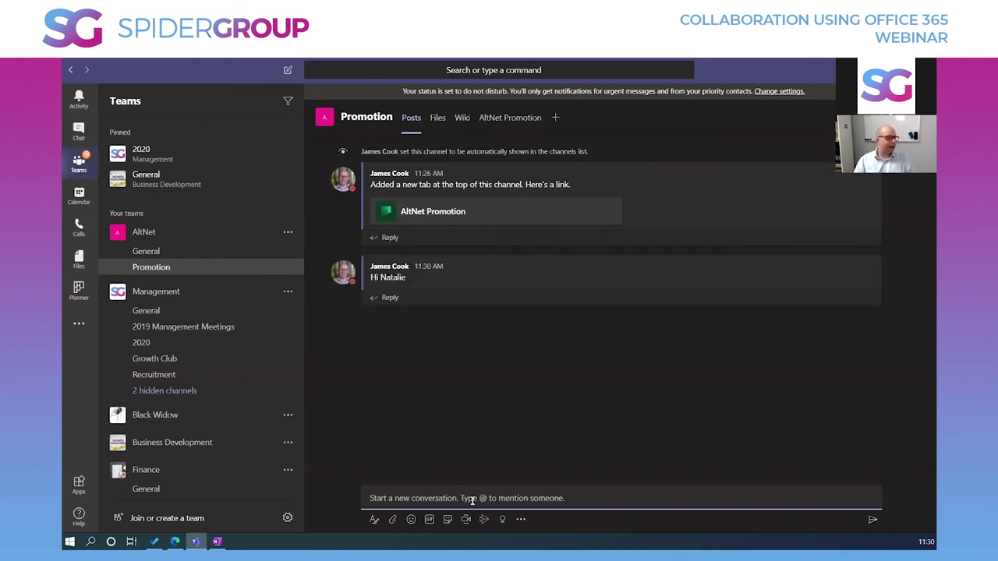
- Read the colleague's reply in the Promotion channel and review the new mention in the activity feed
click(208, 258)
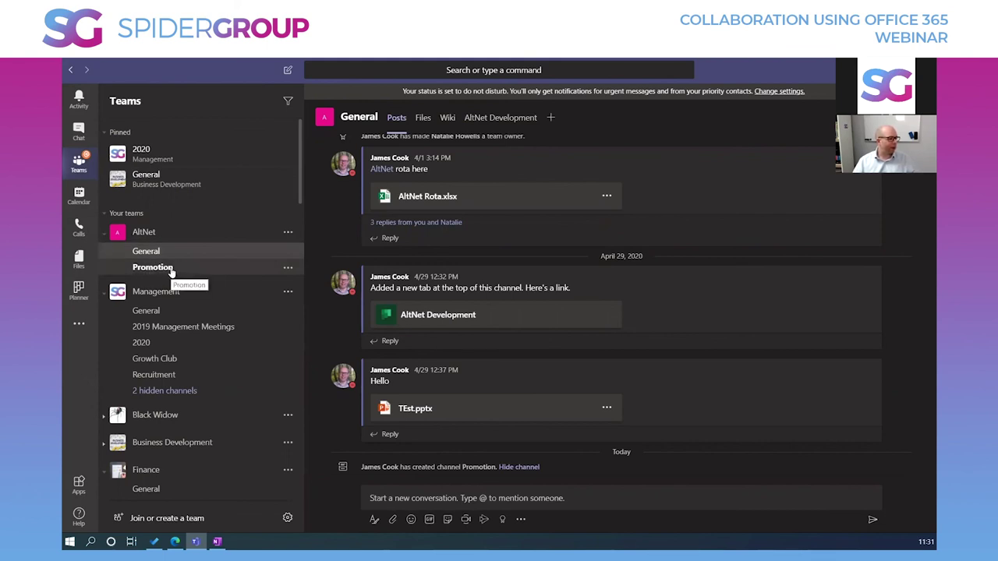
click(171, 270)
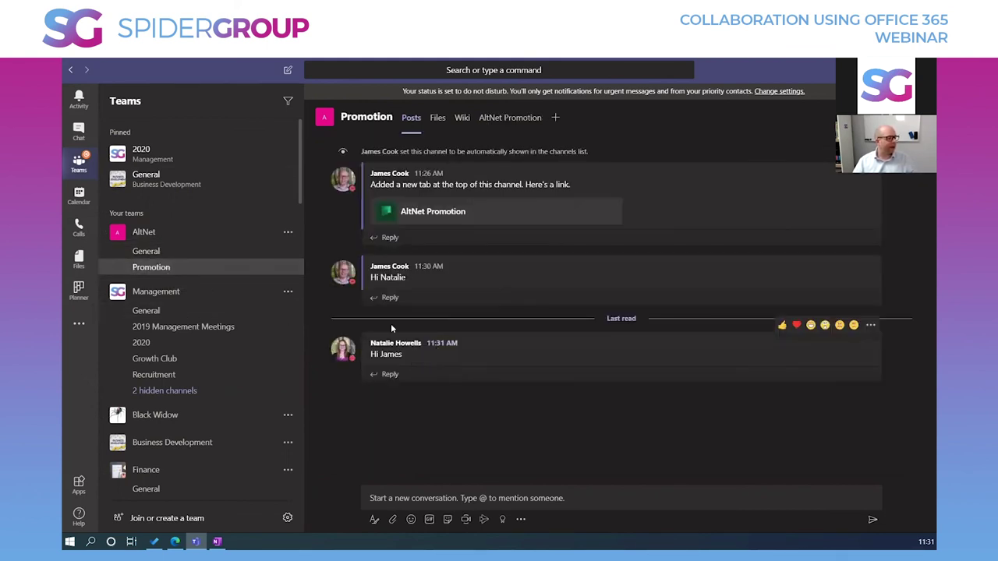
click(156, 251)
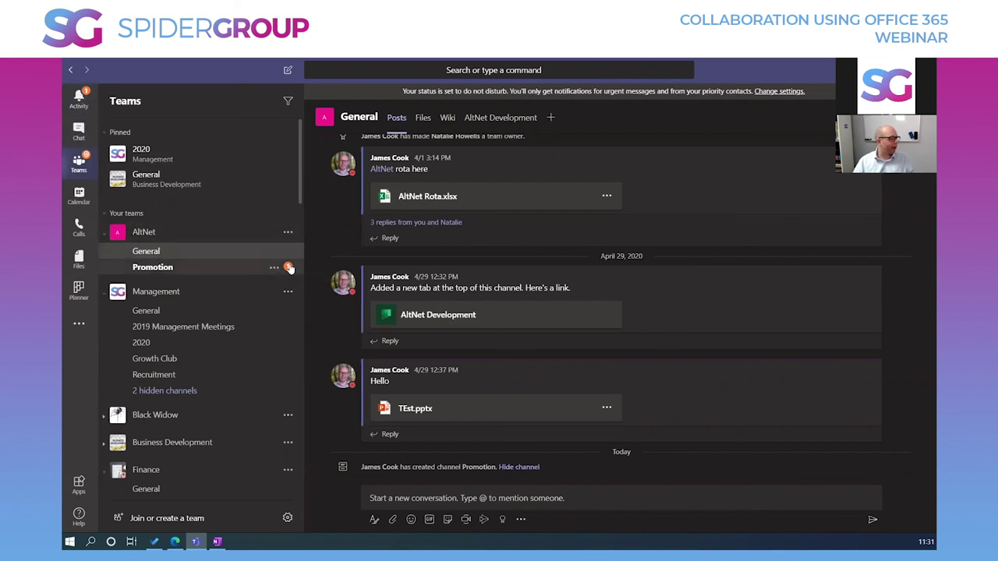
click(79, 98)
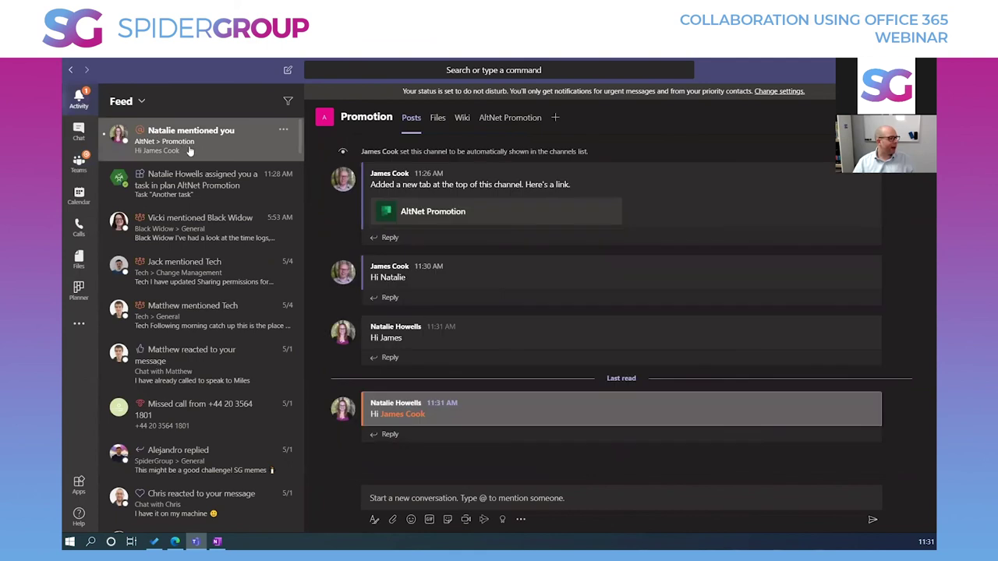
mouse_move(415, 413)
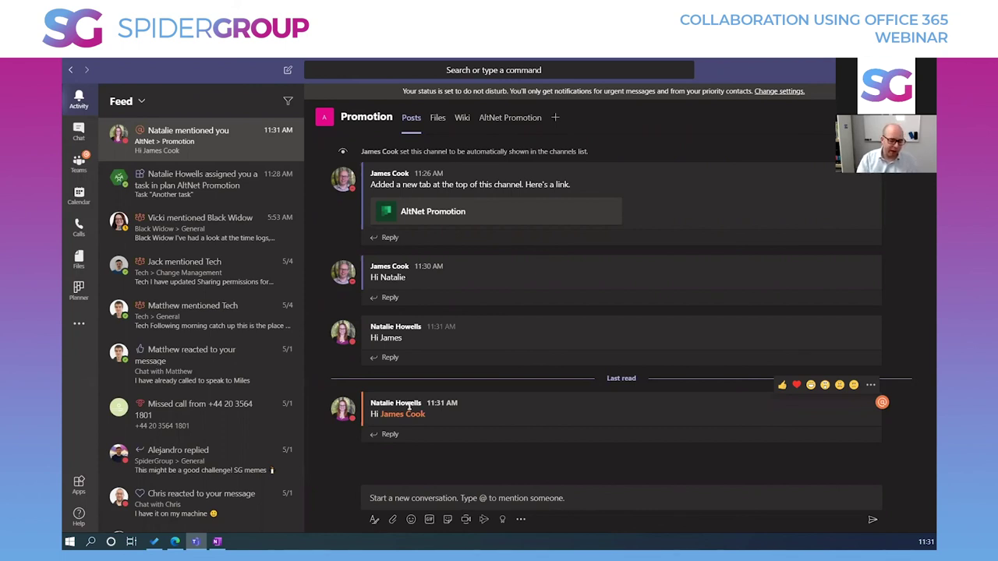
- Send the message "Hello" to the colleague in a private one-to-one chat
click(76, 167)
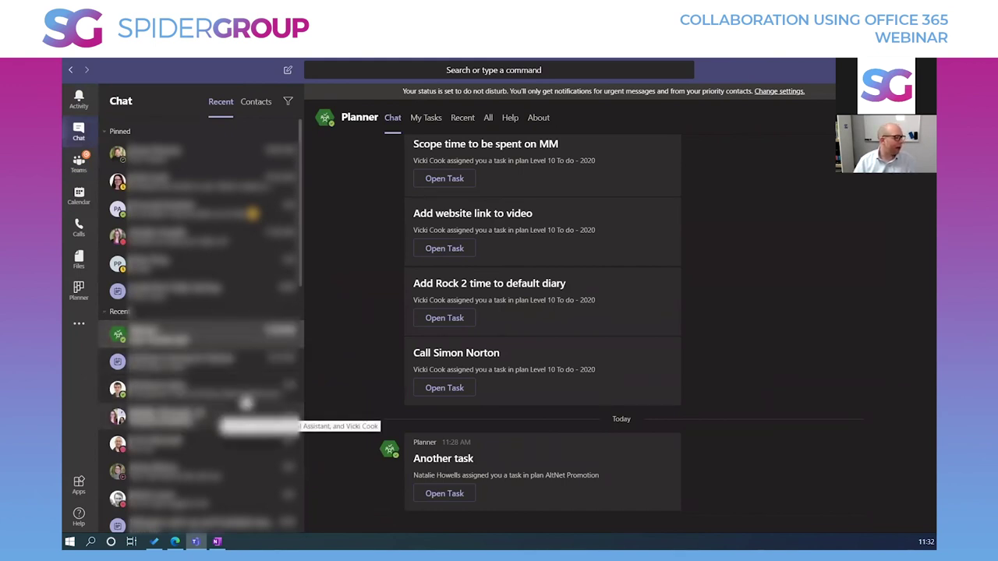
click(201, 240)
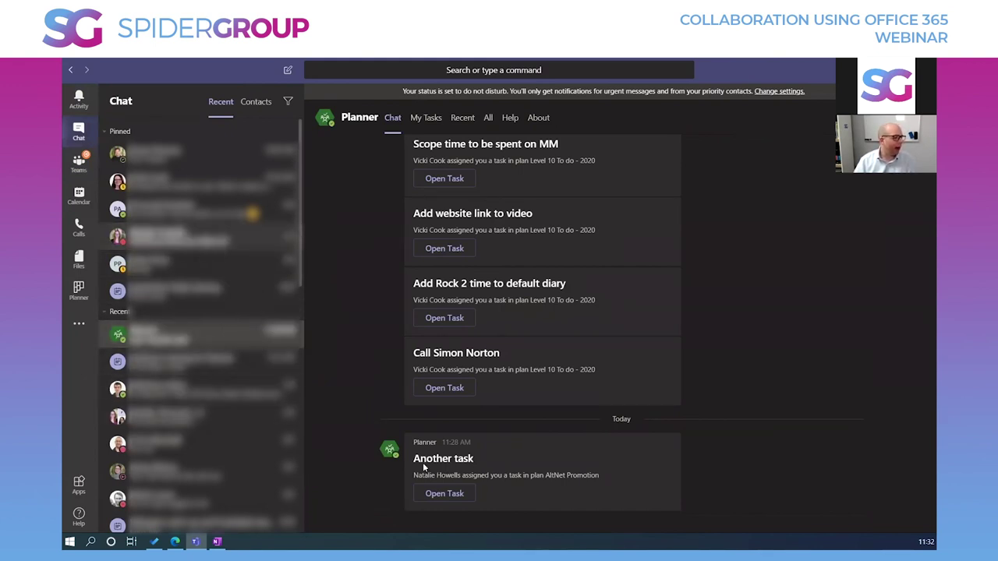
text(Hello)
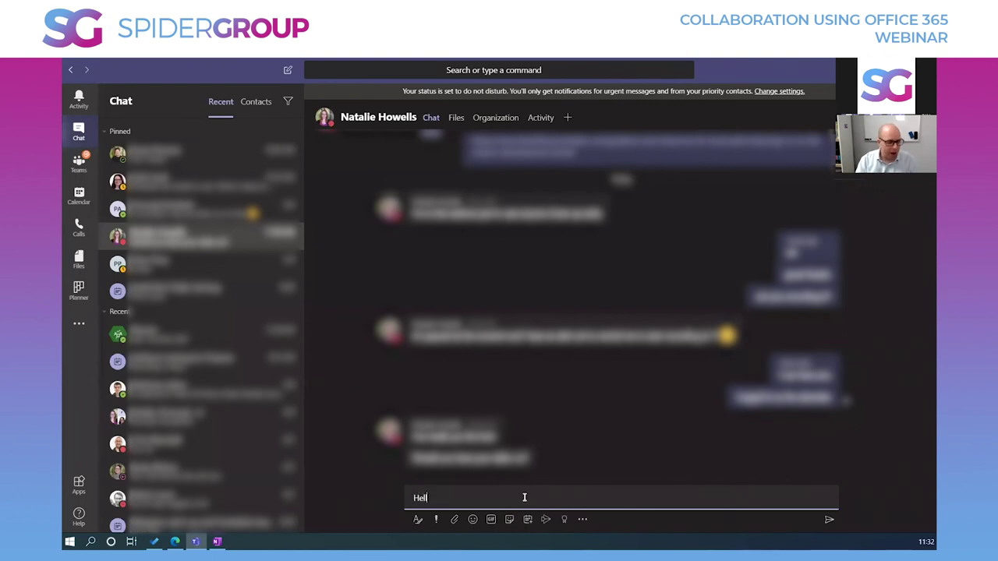
key(Return)
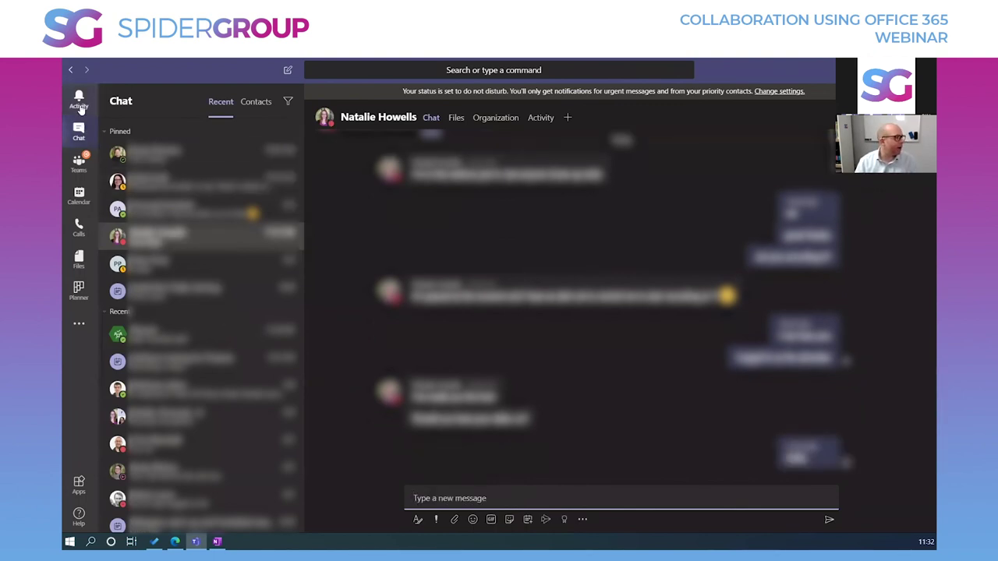
- Revisit the AltNet team's Promotion channel, return to the private chats and view the SpiderTech Daily Catchup meeting chat
click(79, 98)
click(79, 162)
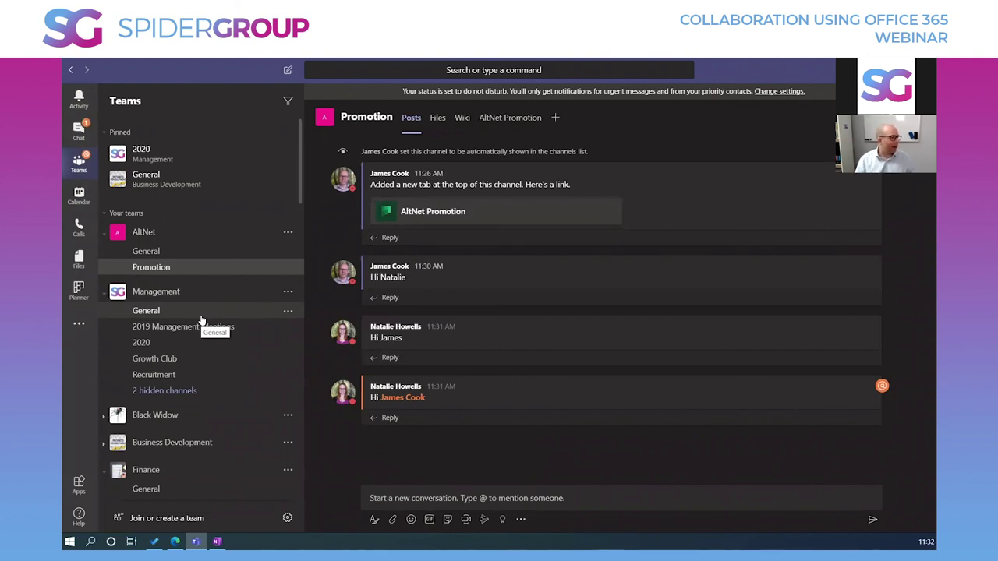
click(79, 131)
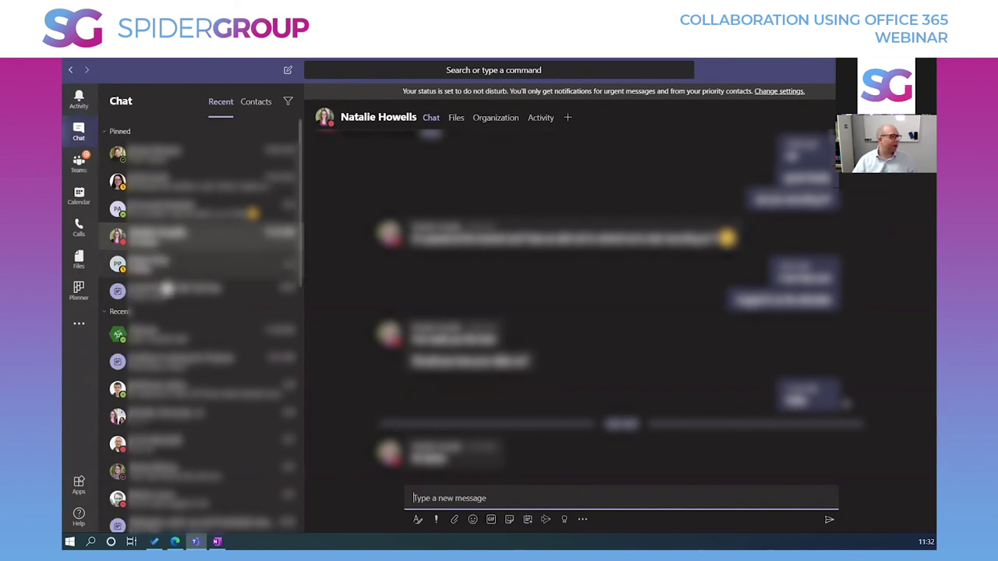
click(167, 290)
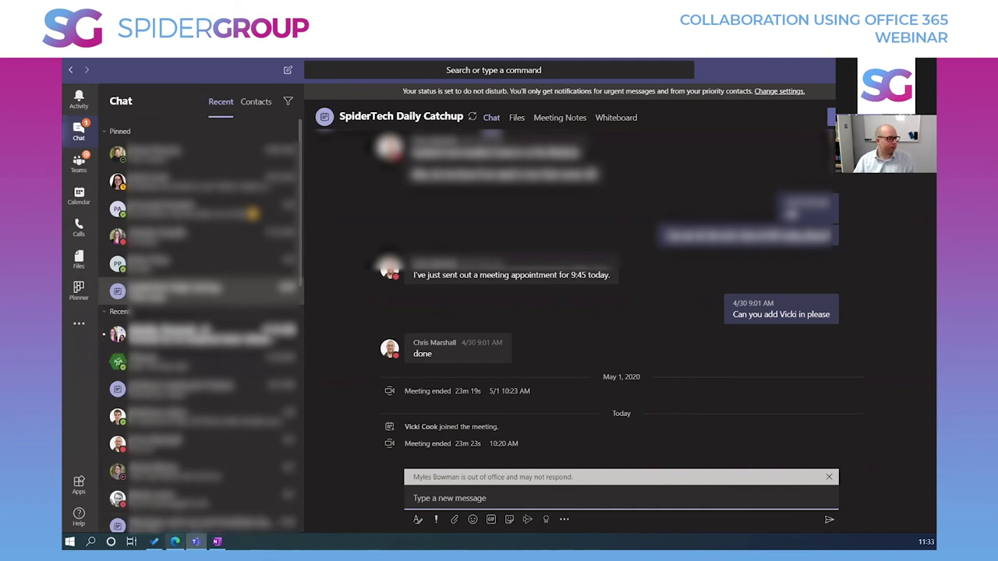
- Switch to the web browser, reload the Planner hub and dismiss the mobile app banner
click(175, 541)
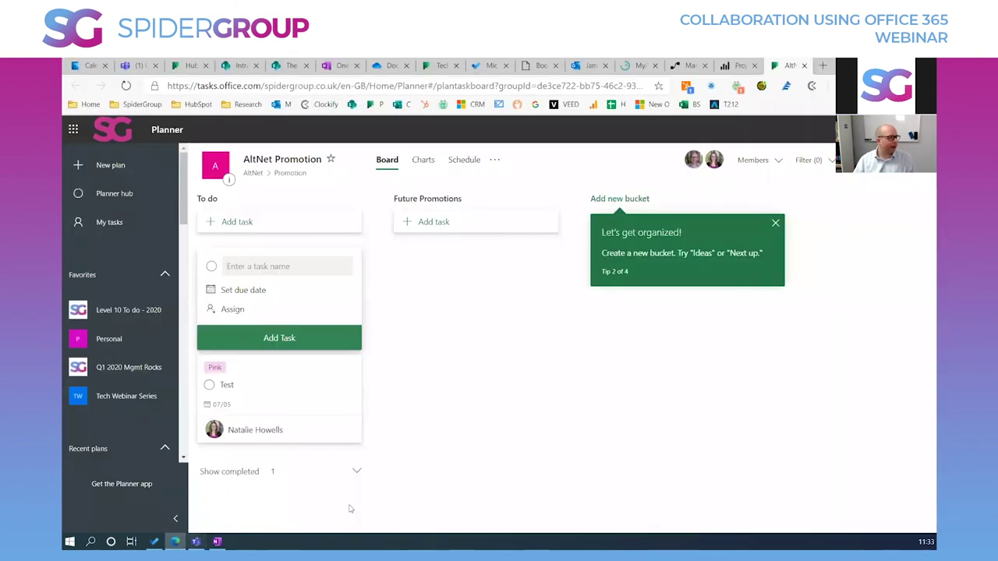
click(138, 65)
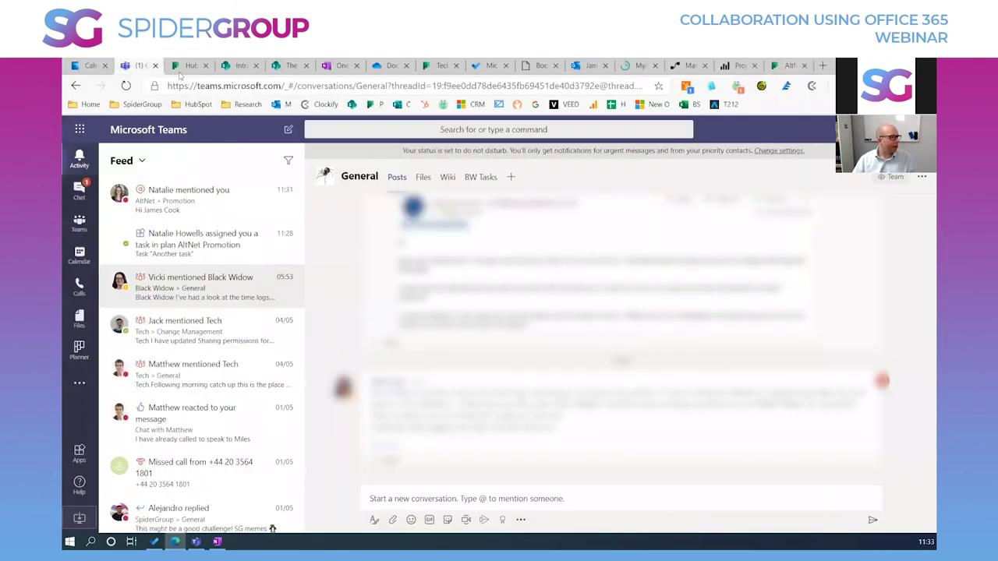
click(190, 65)
click(138, 66)
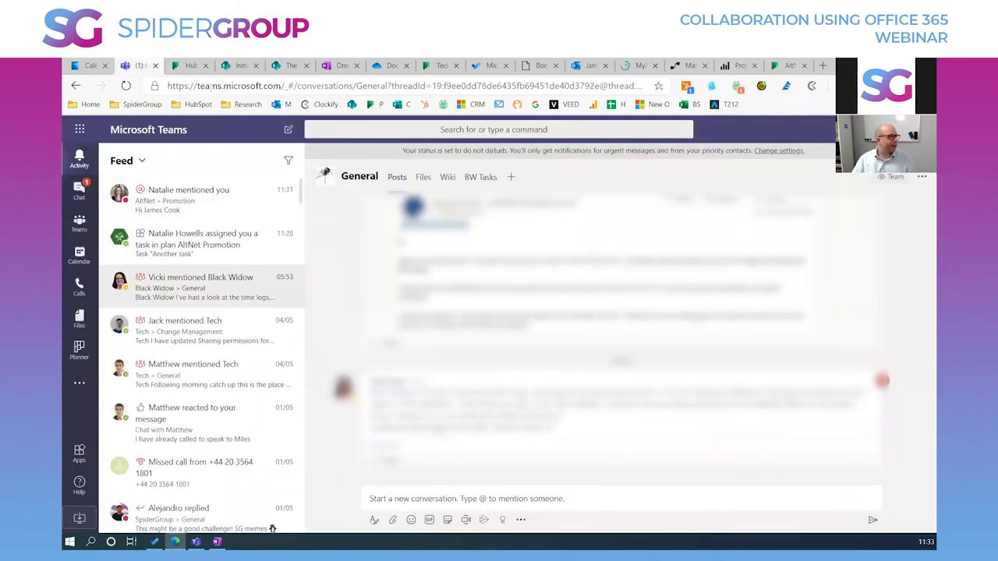
click(190, 65)
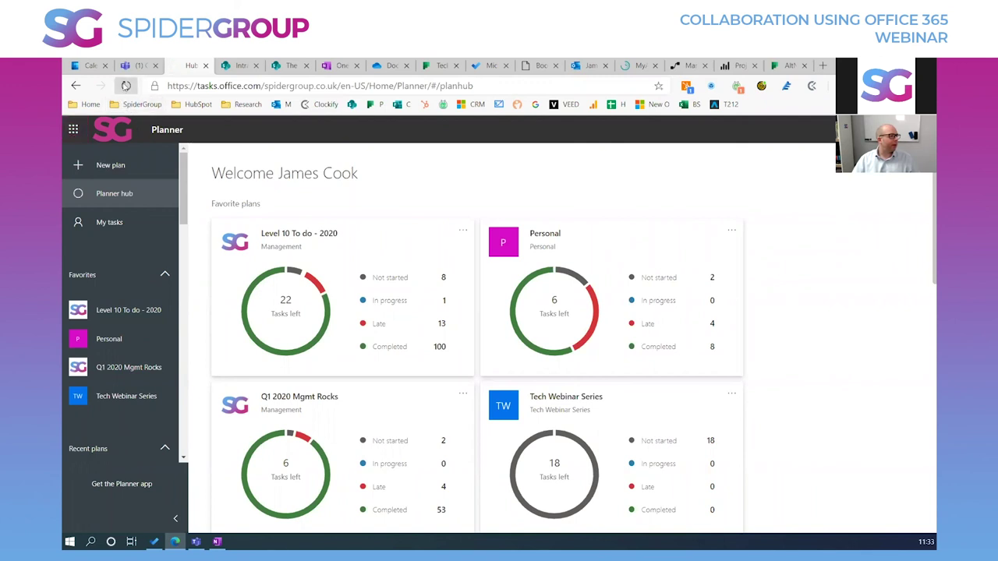
click(125, 86)
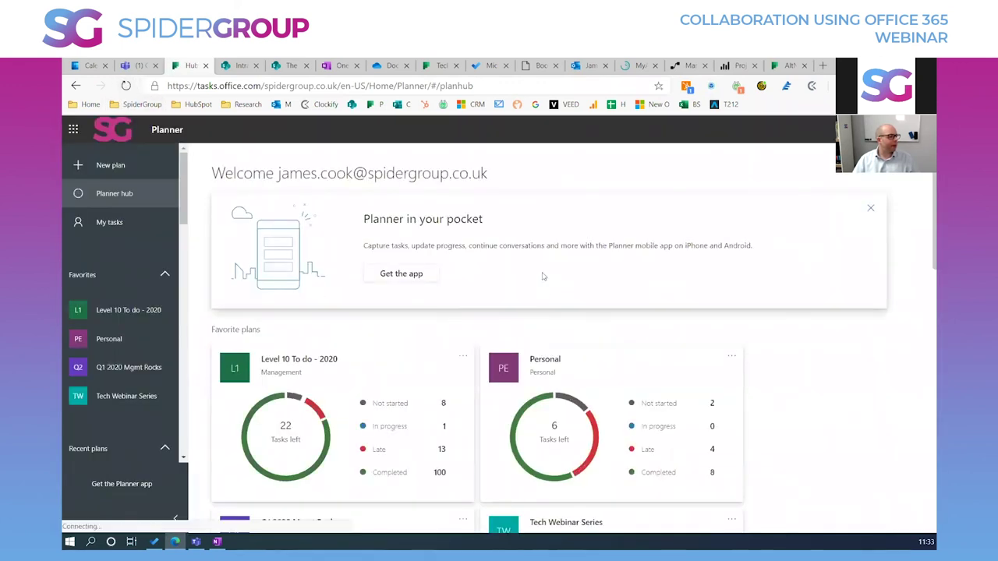
click(870, 207)
- Review the task status charts of the favorite plans in the Planner hub
scroll(416, 257, down, 1)
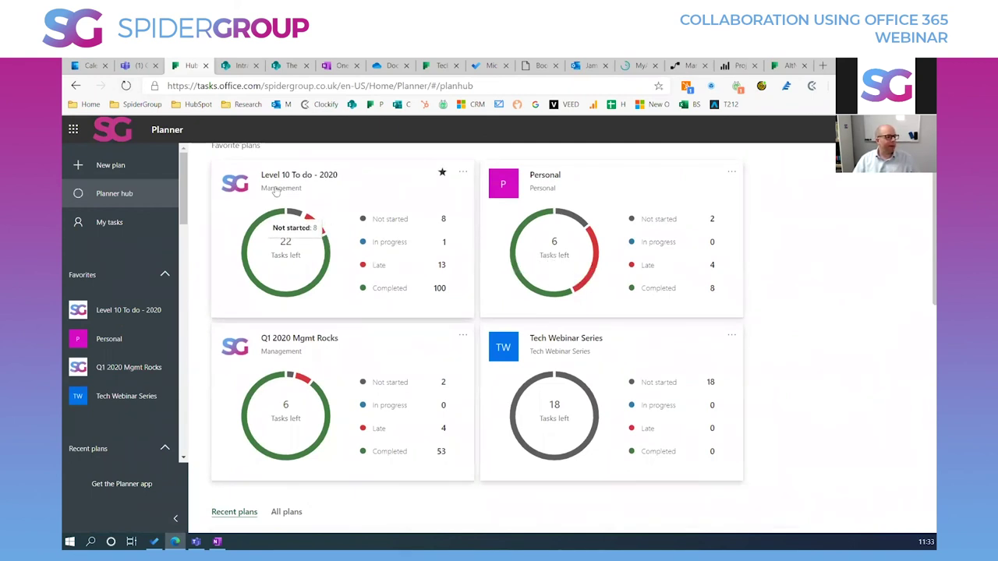
mouse_move(309, 245)
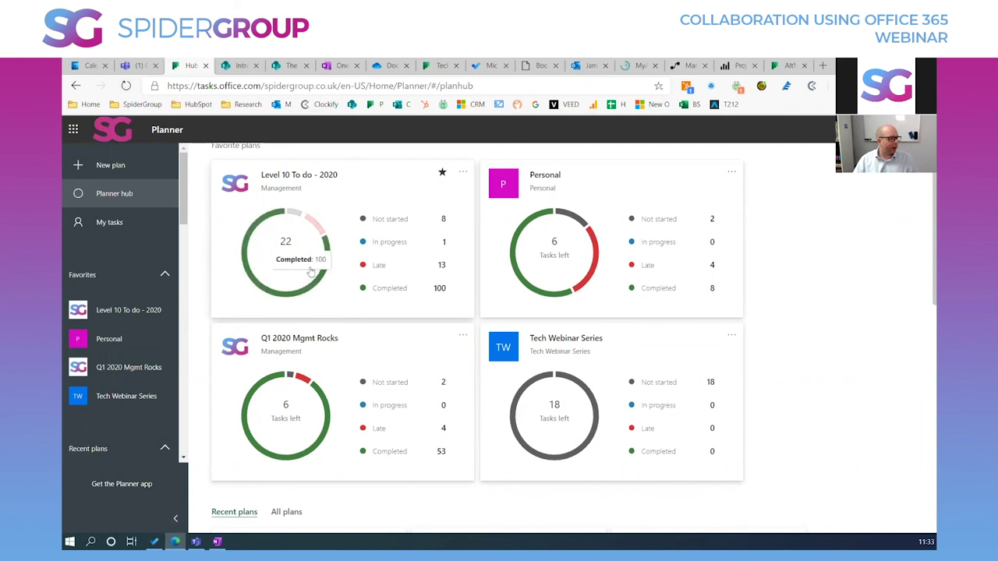
mouse_move(559, 261)
mouse_move(598, 374)
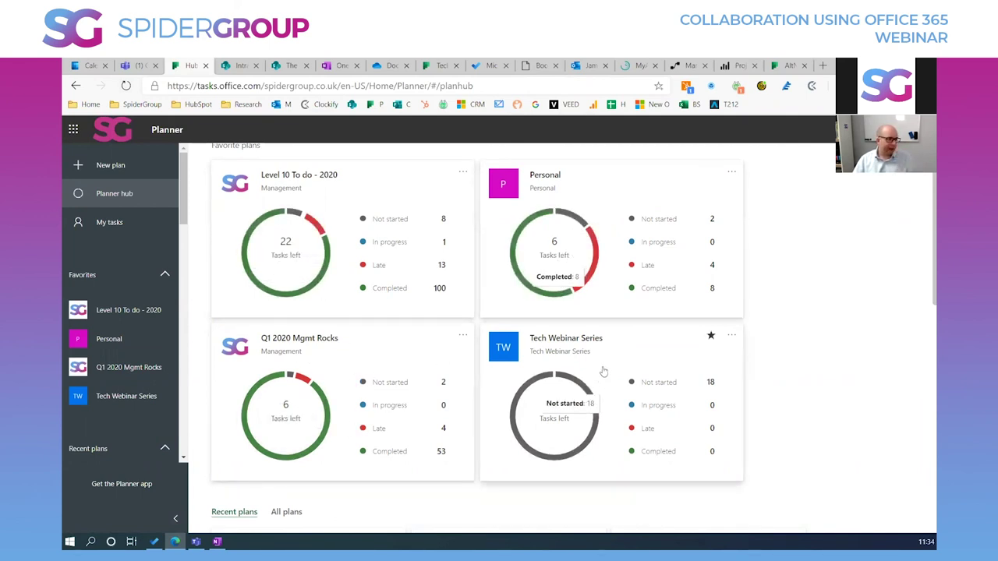
scroll(593, 399, down, 1)
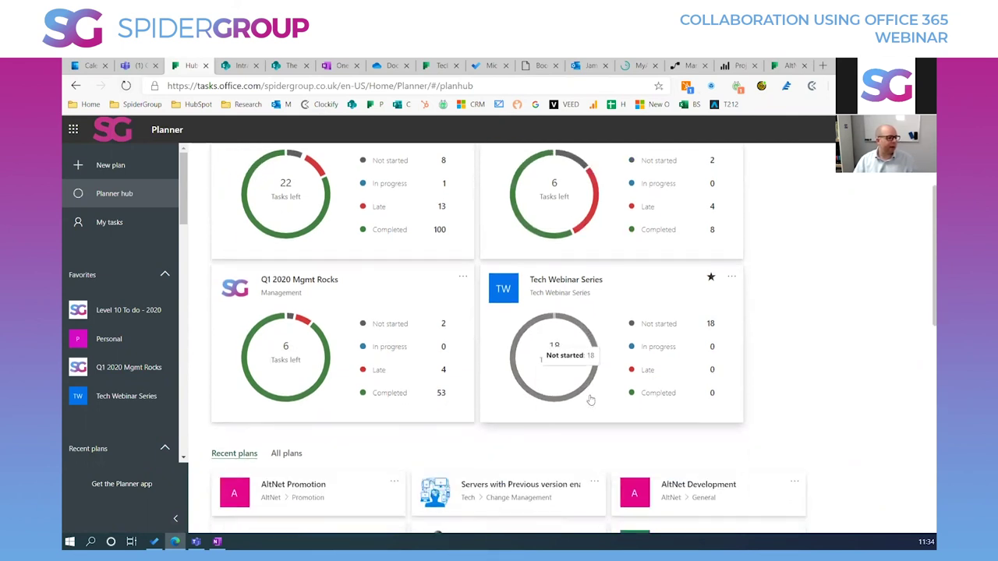
scroll(590, 399, up, 2)
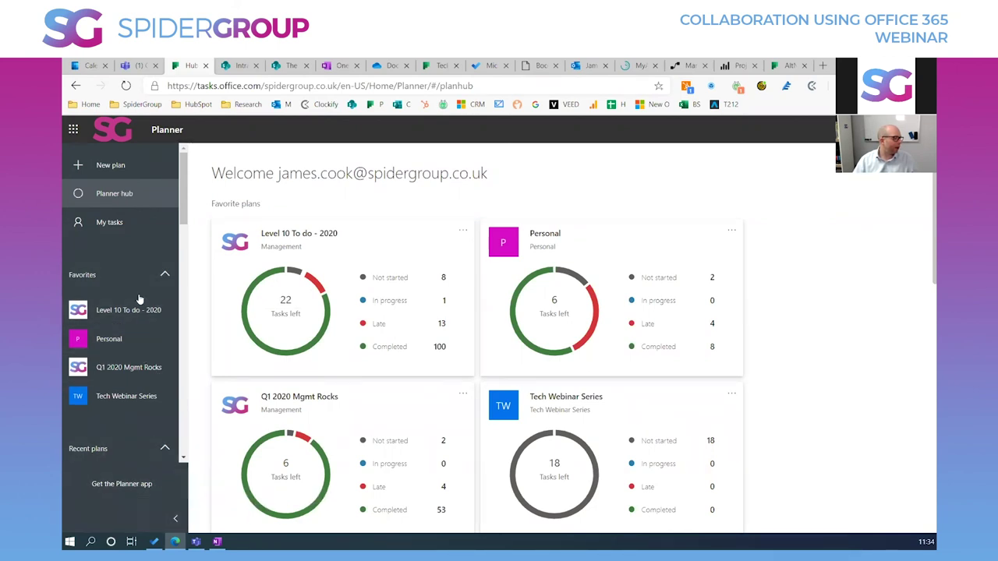
- Look through the personally assigned tasks on the My tasks board
click(144, 234)
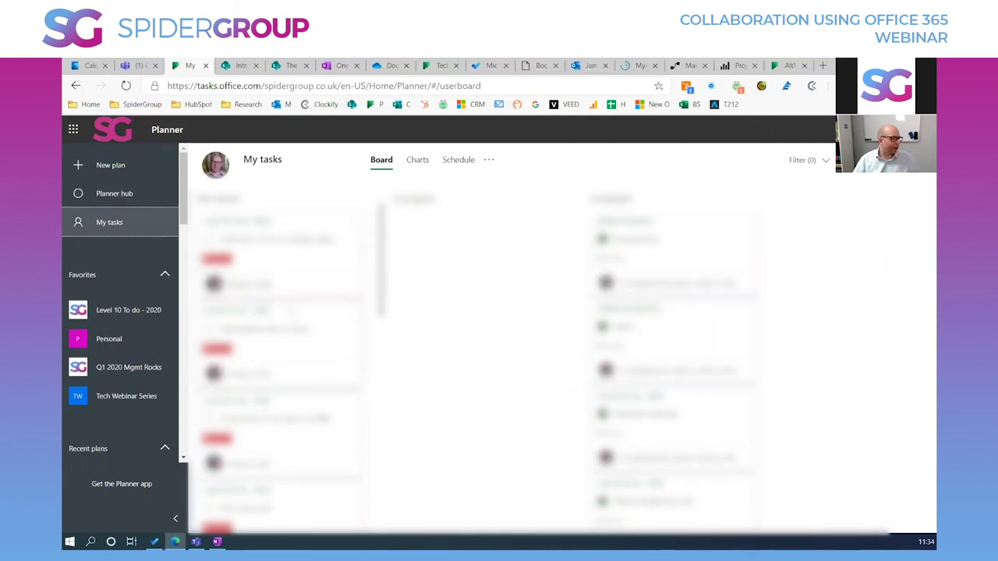
scroll(280, 350, down, 10)
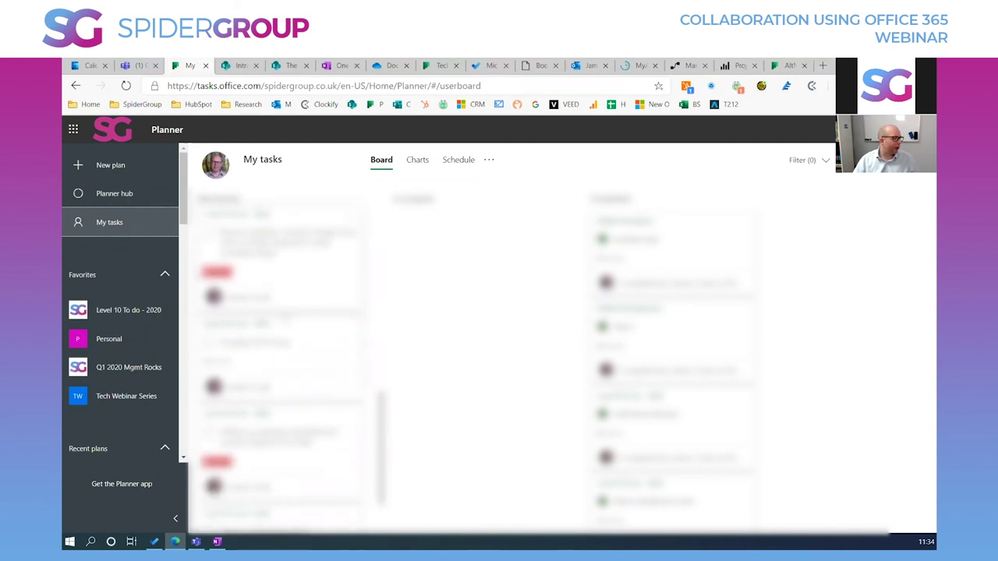
scroll(280, 351, down, 3)
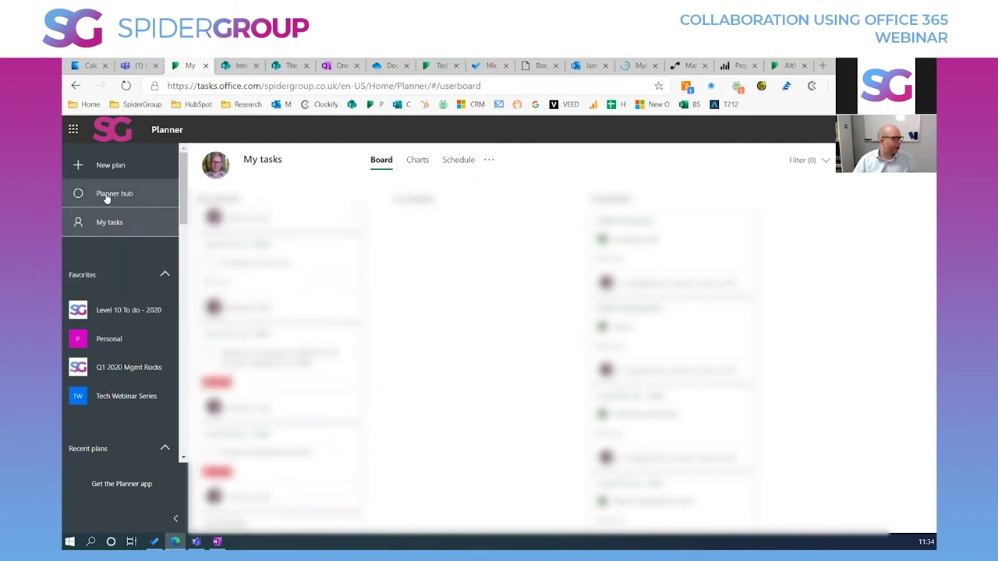
- Add the AltNet Promotion plan to the favorites from the recent plans in the Planner hub
click(107, 198)
scroll(421, 311, down, 3)
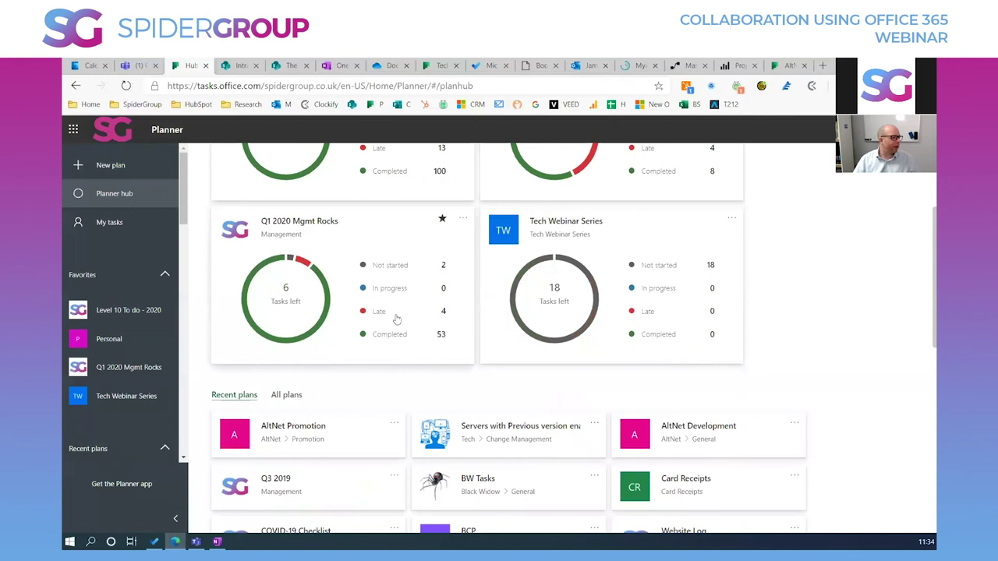
scroll(390, 368, down, 5)
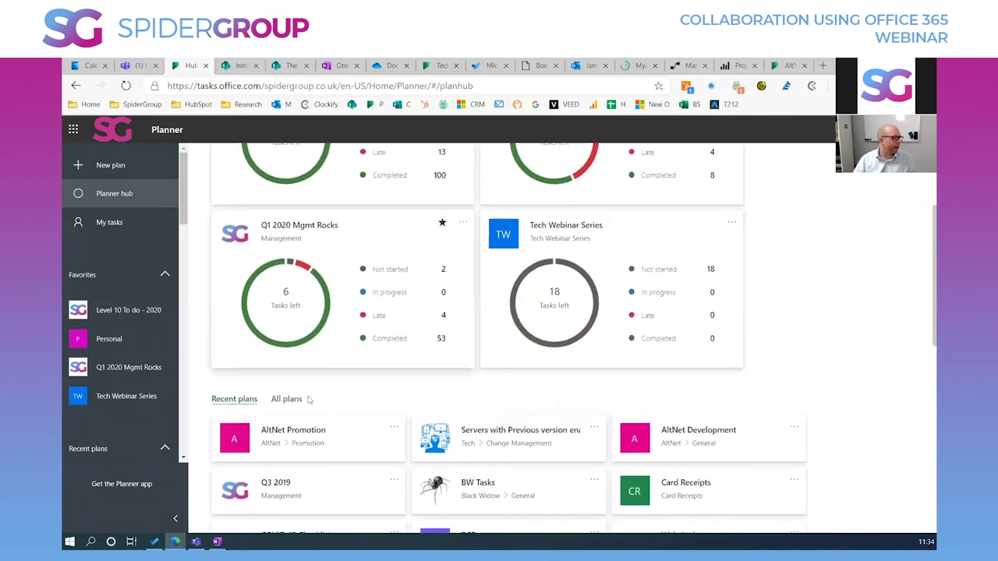
click(374, 307)
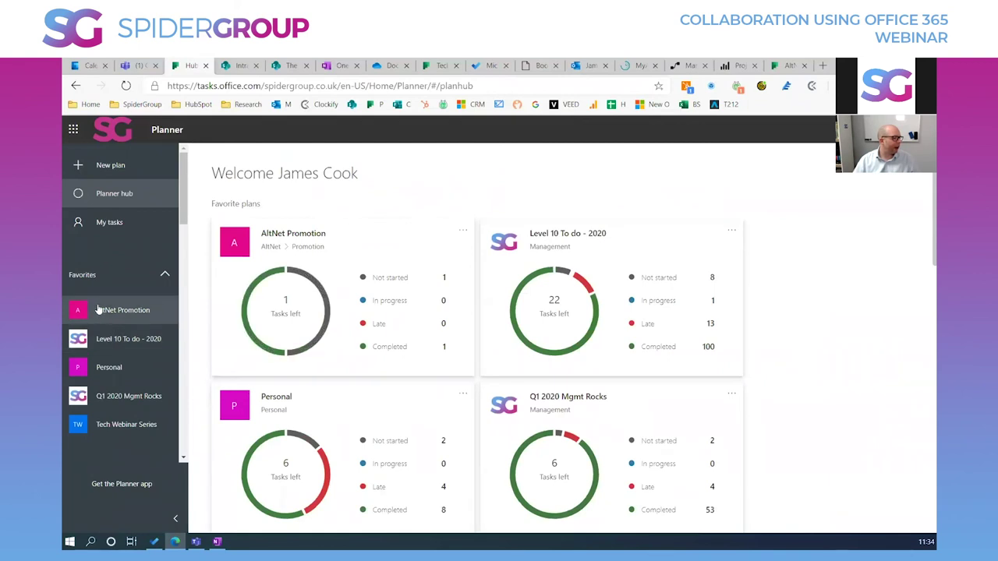
- View the AltNet Promotion plan's charts and monthly schedule, and return to its board
click(109, 310)
click(422, 161)
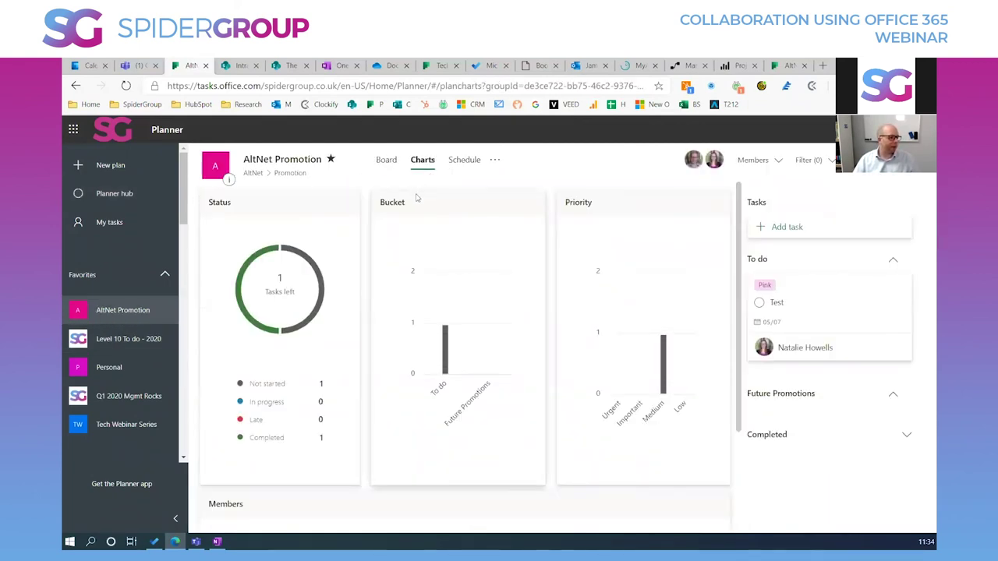
click(464, 160)
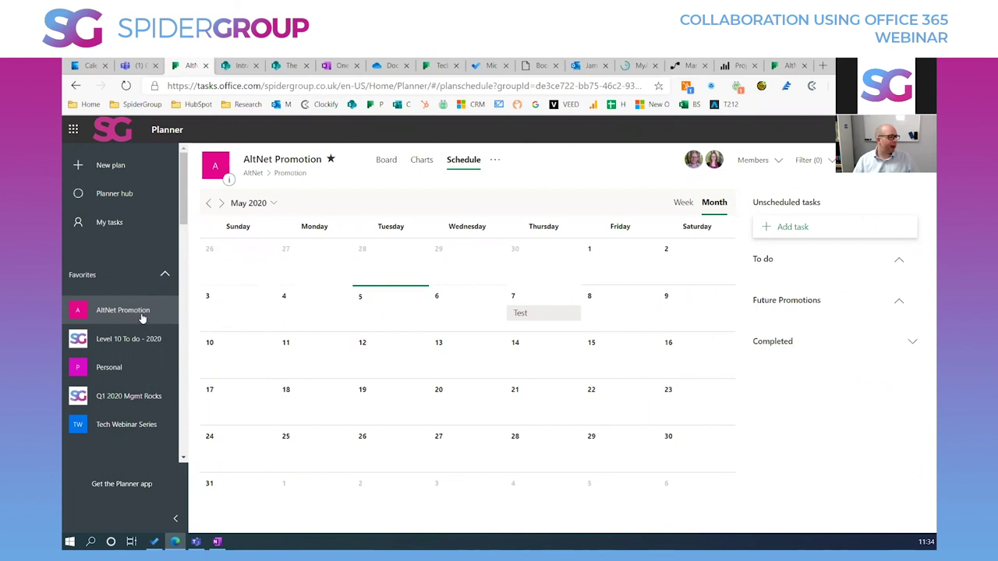
click(382, 162)
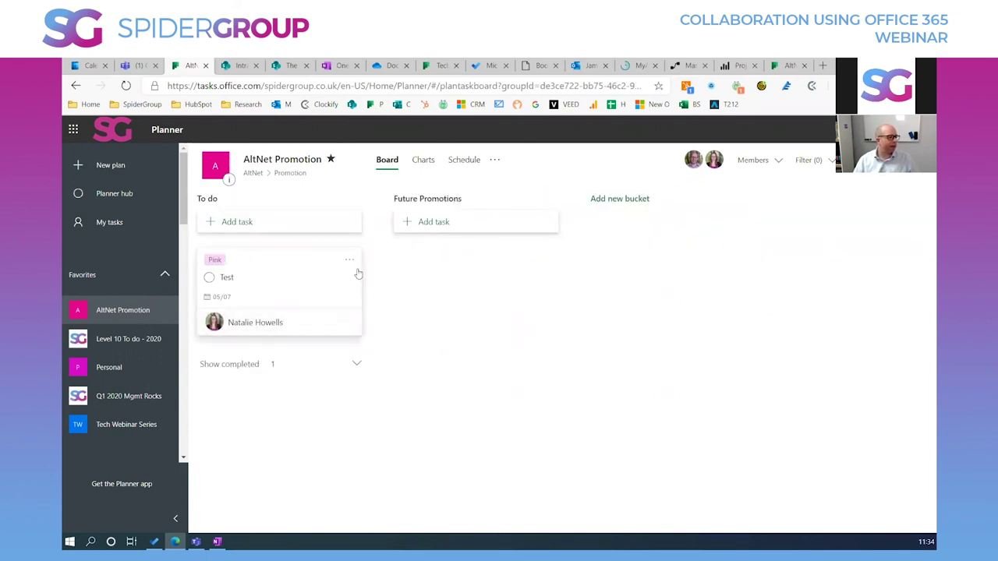
- Check the label options of the Test task and filter the plan's board by the Pink label
click(348, 263)
mouse_move(401, 279)
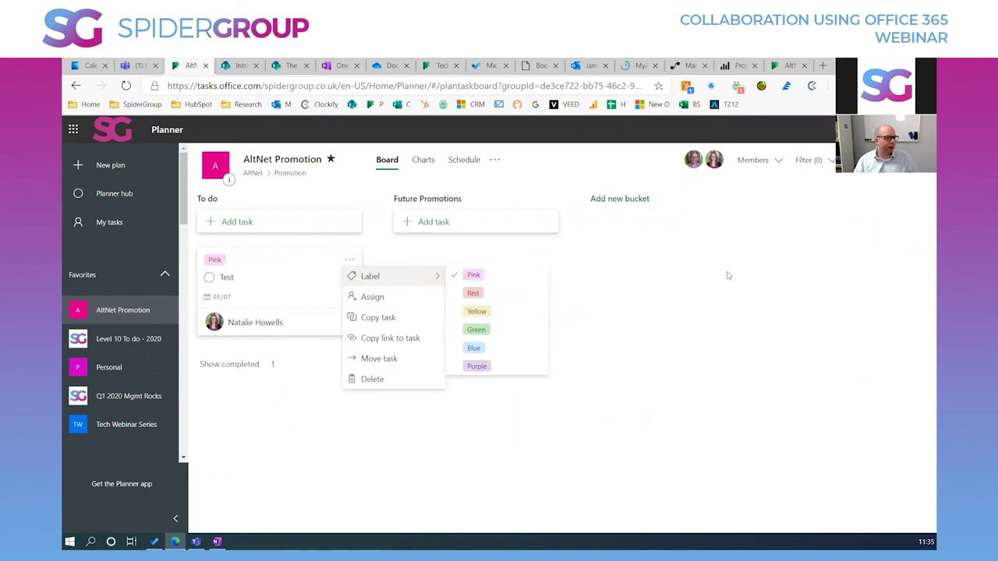
click(818, 173)
click(818, 171)
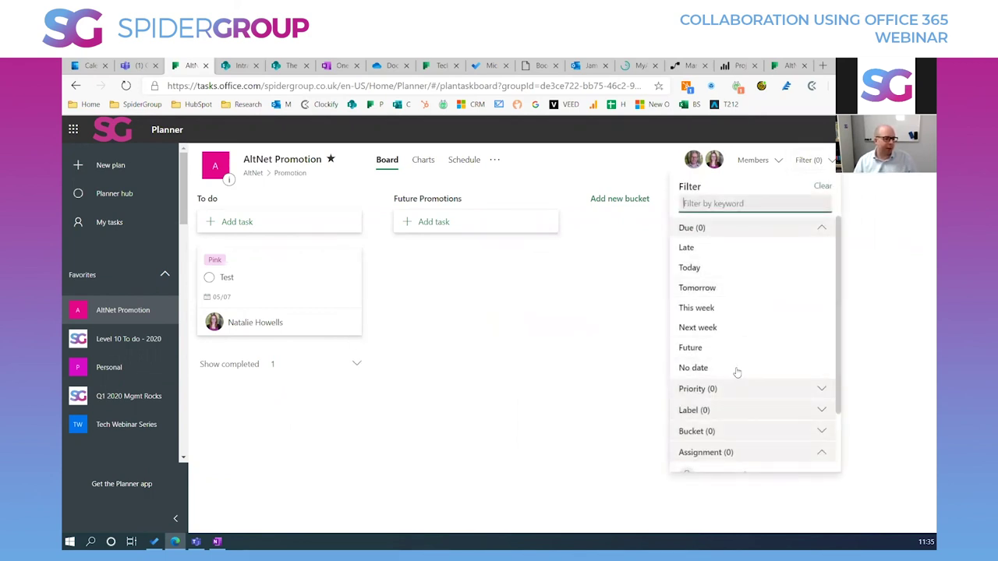
click(729, 411)
scroll(733, 405, down, 1)
click(709, 392)
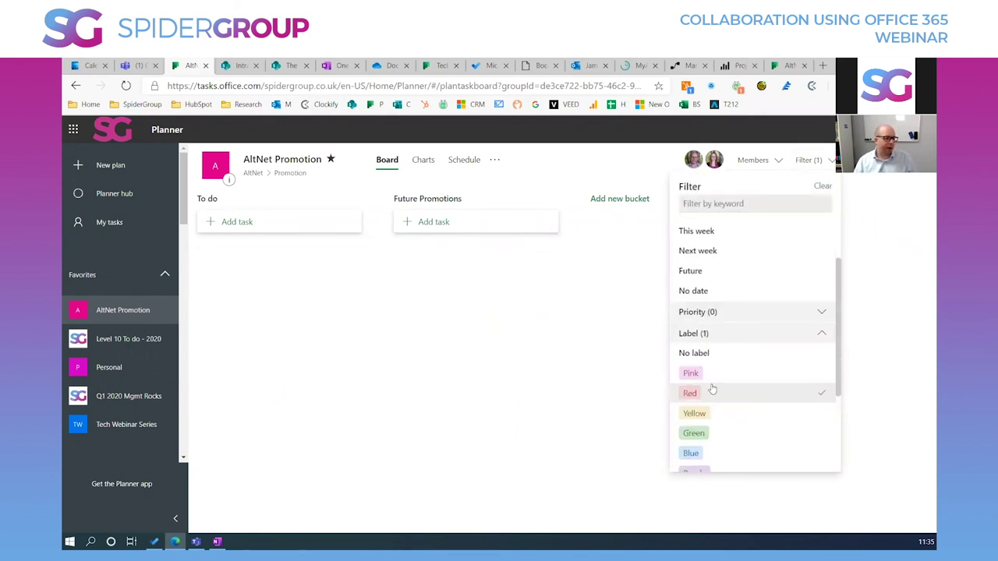
click(713, 375)
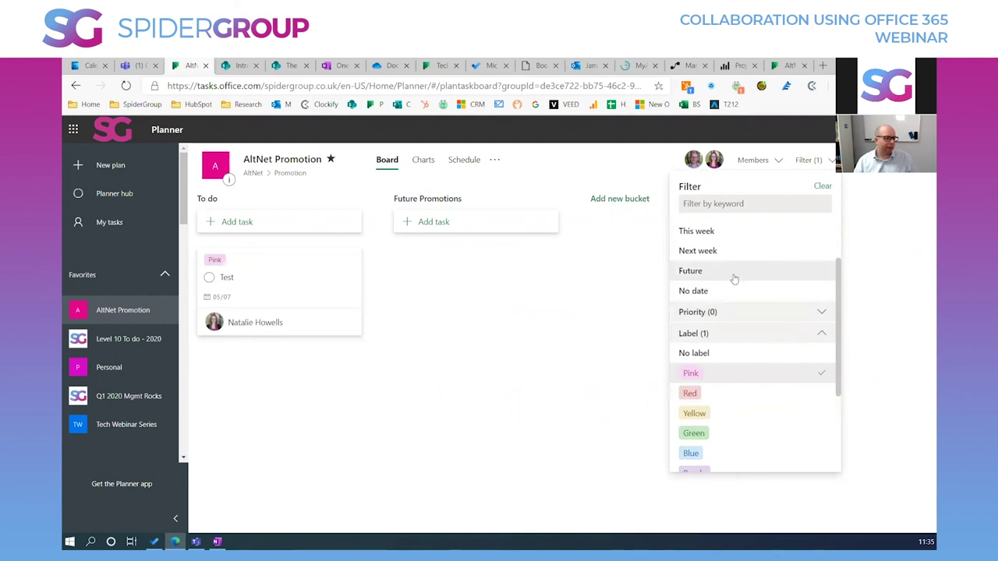
scroll(731, 280, up, 1)
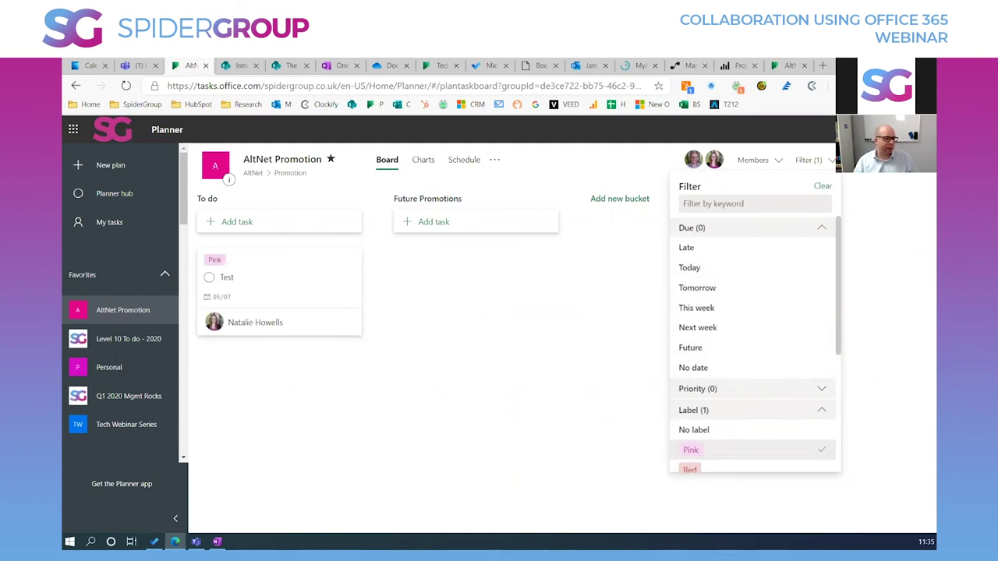
- Group the tasks on the AltNet Promotion board by label
click(877, 160)
click(855, 264)
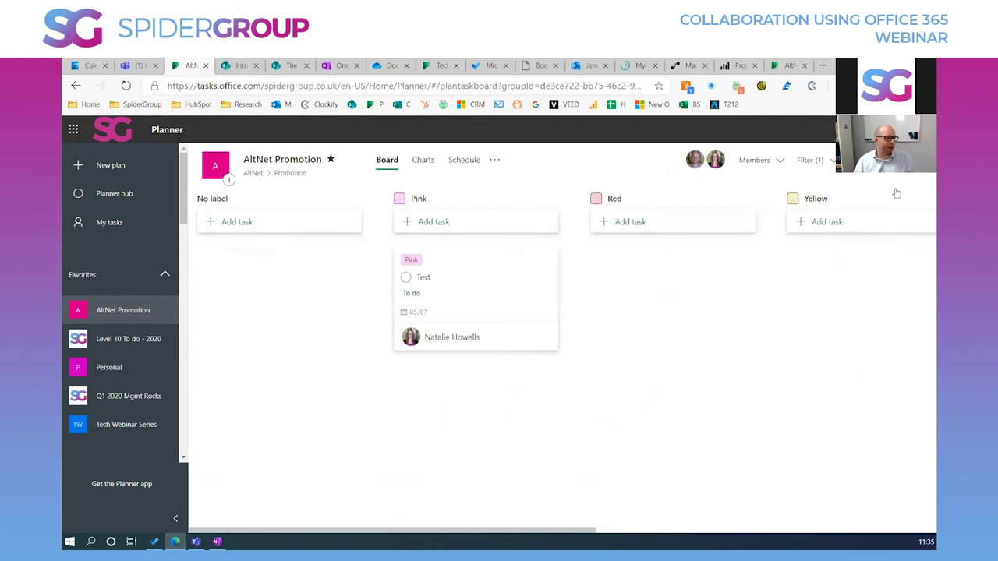
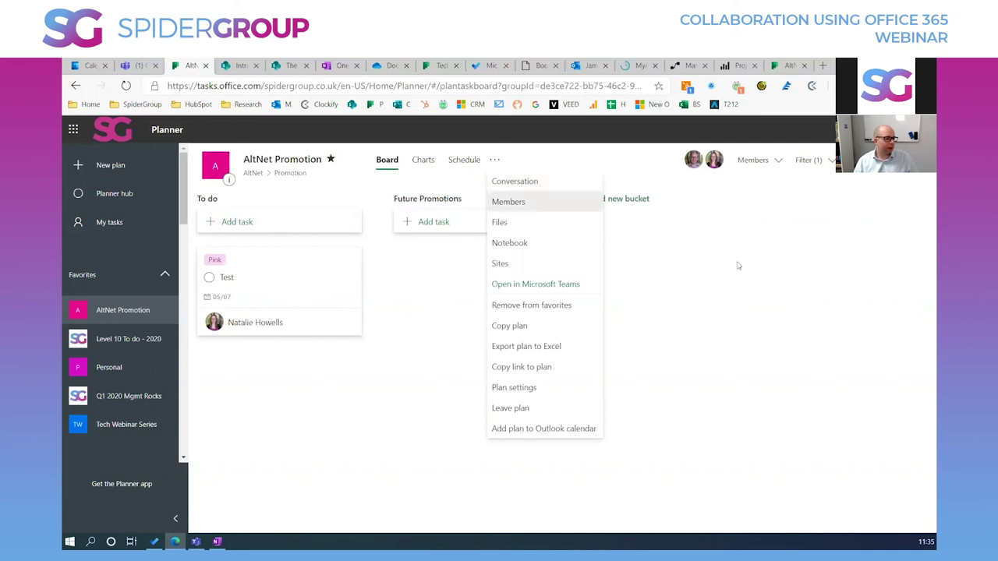
- Examine the general Planner settings and the actions available for the Test task, closing both
click(806, 265)
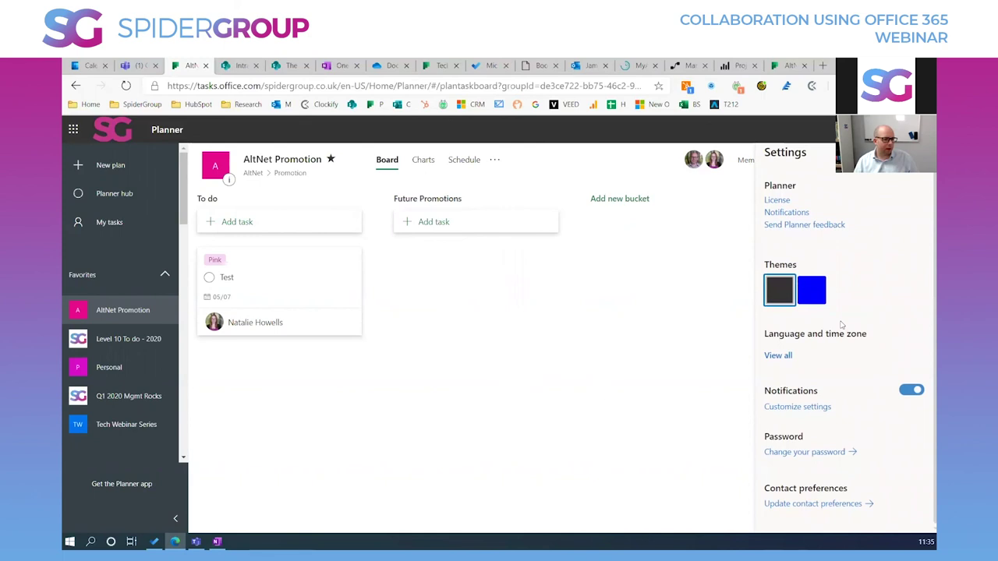
click(916, 152)
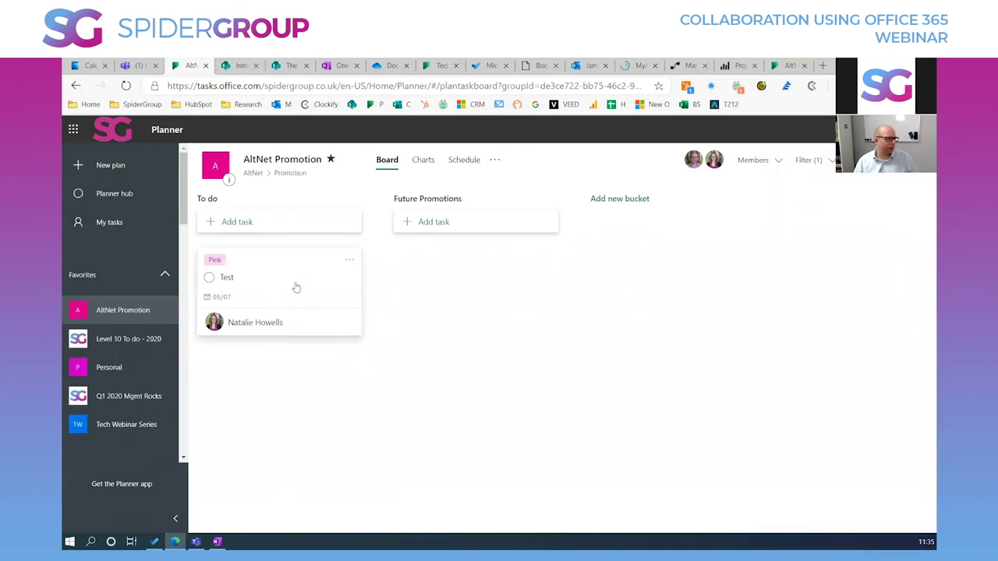
click(349, 260)
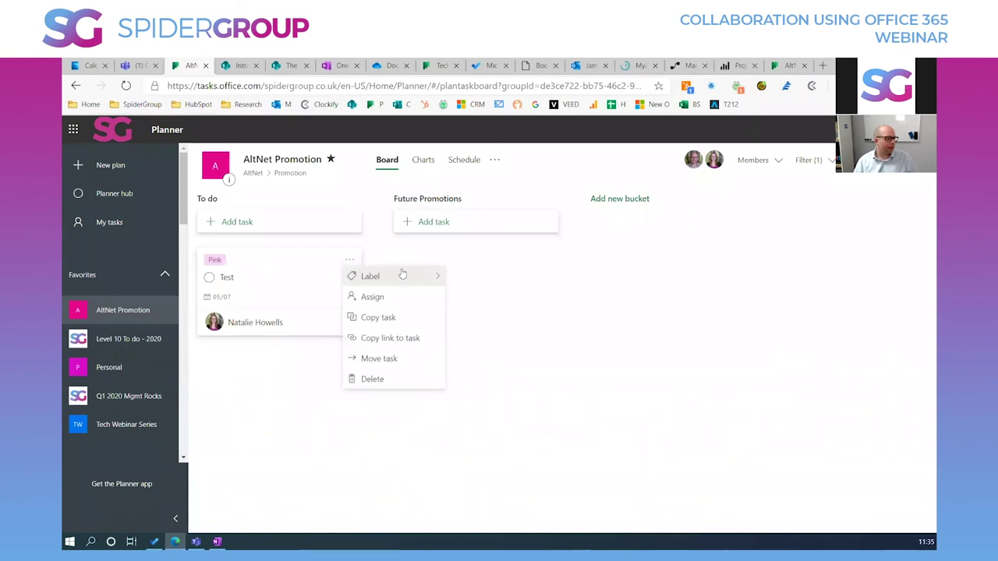
click(617, 262)
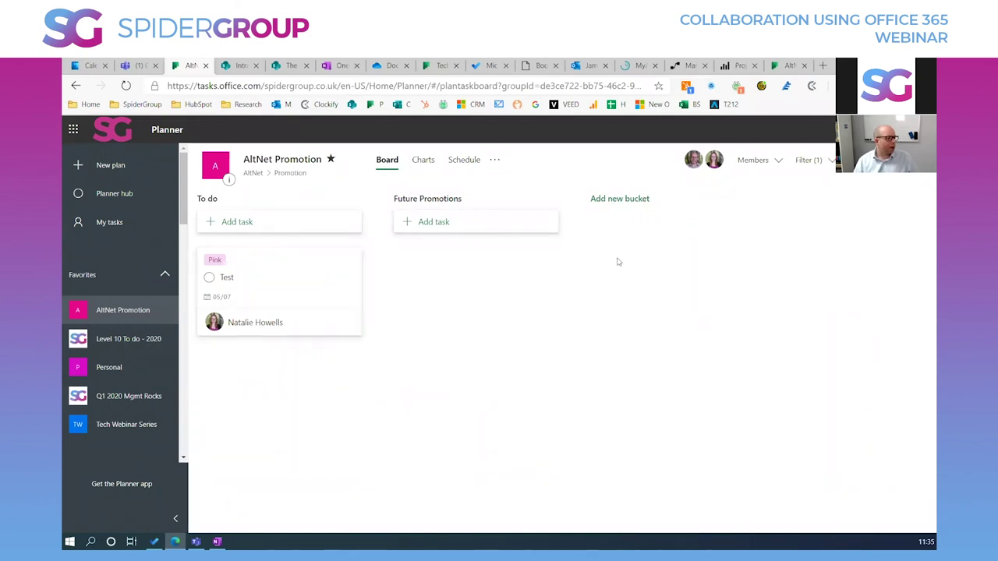
- Open the AltNet Promotion plan's settings to view its group email options
click(494, 160)
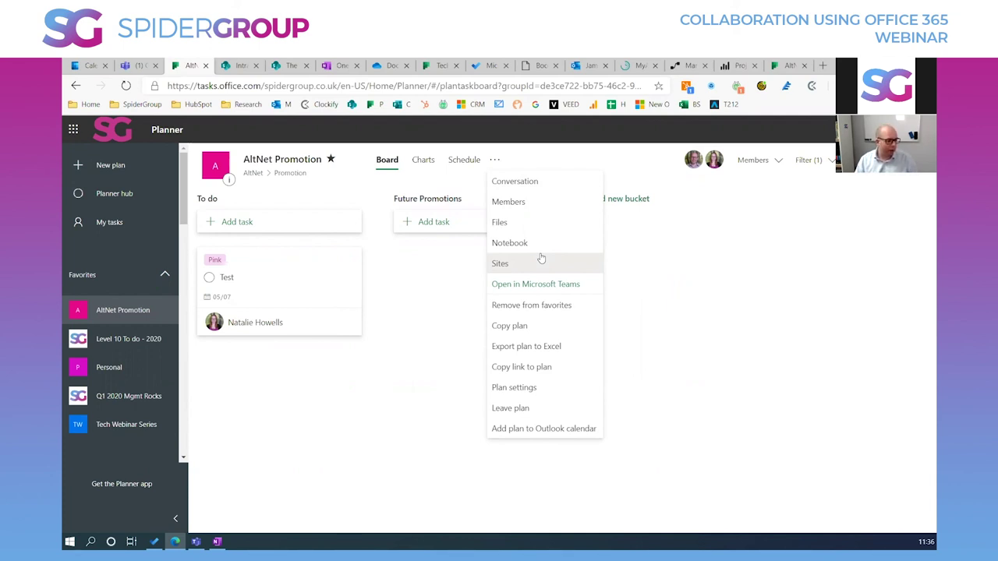
click(521, 391)
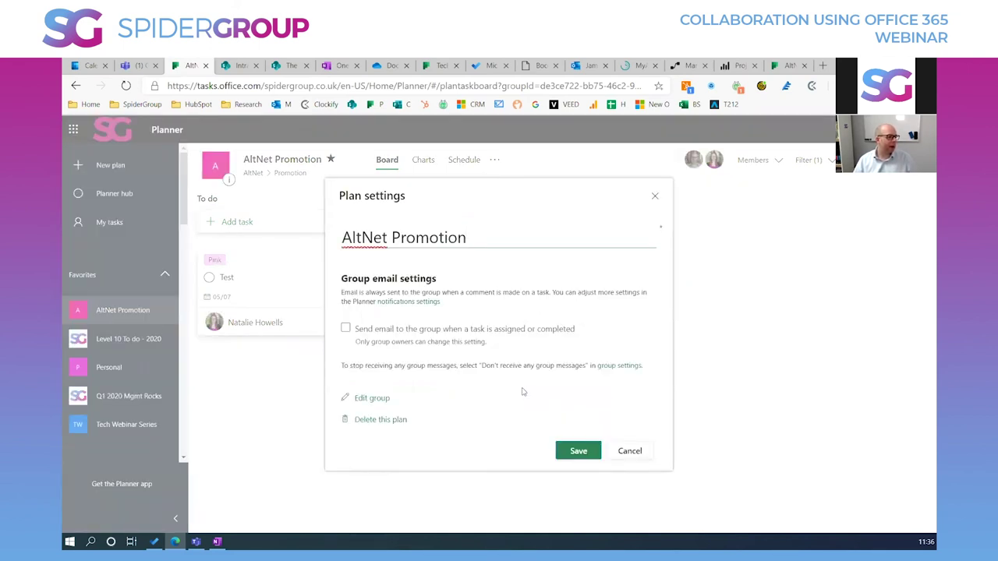
- Cancel the plan settings and examine the Test task's details and available actions, closing the task without editing it
click(630, 451)
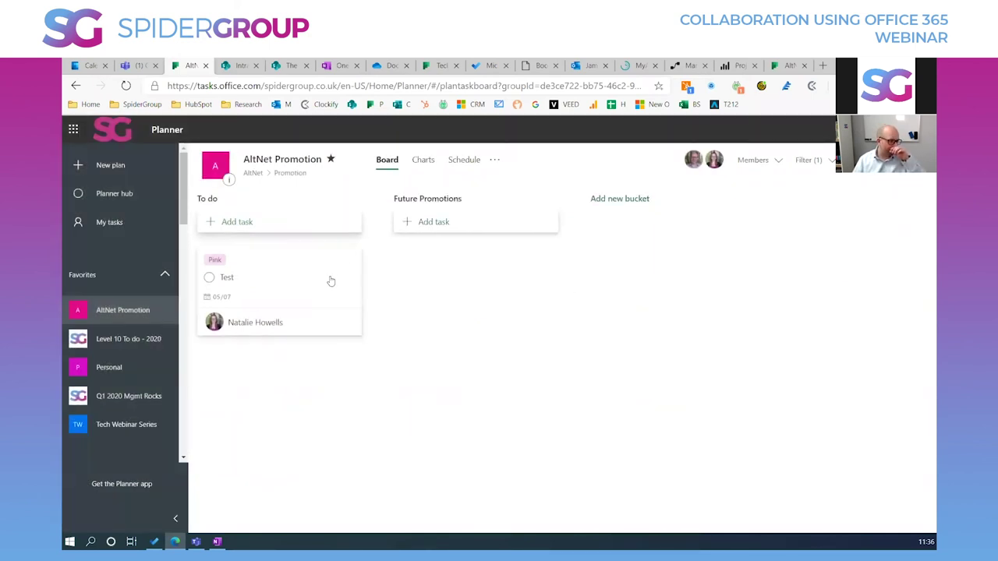
click(349, 260)
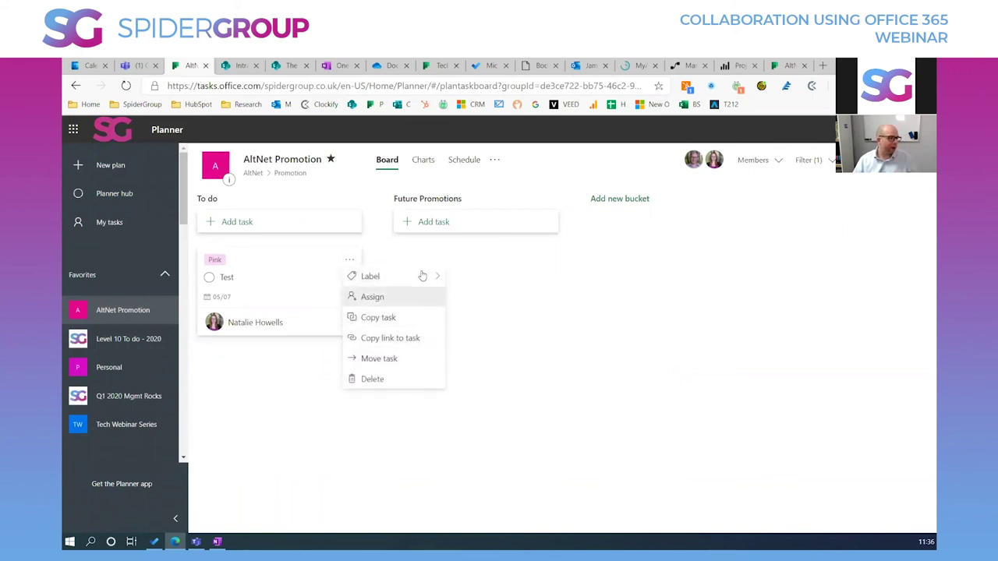
click(218, 262)
click(250, 263)
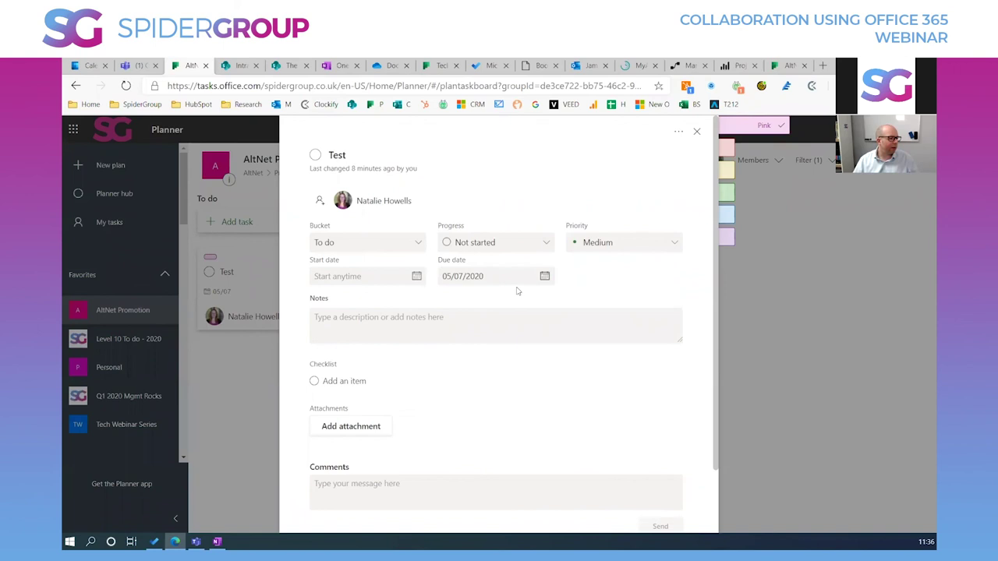
scroll(487, 321, down, 2)
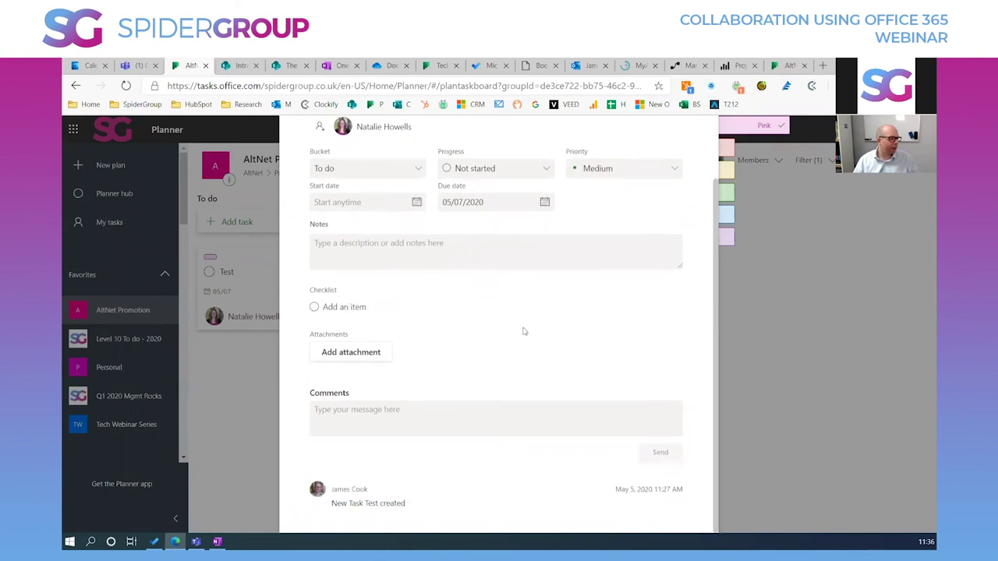
scroll(523, 331, up, 2)
click(678, 134)
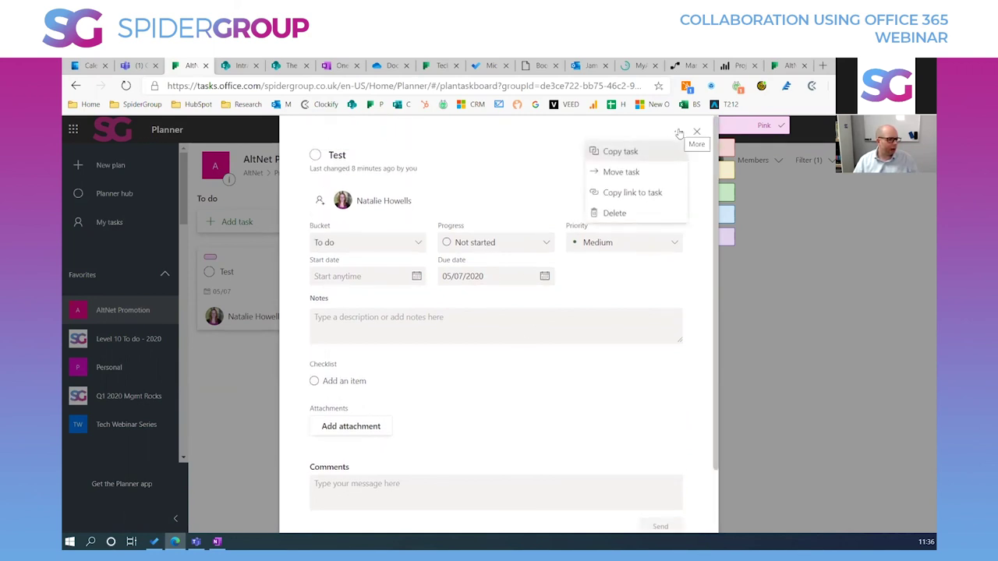
click(679, 134)
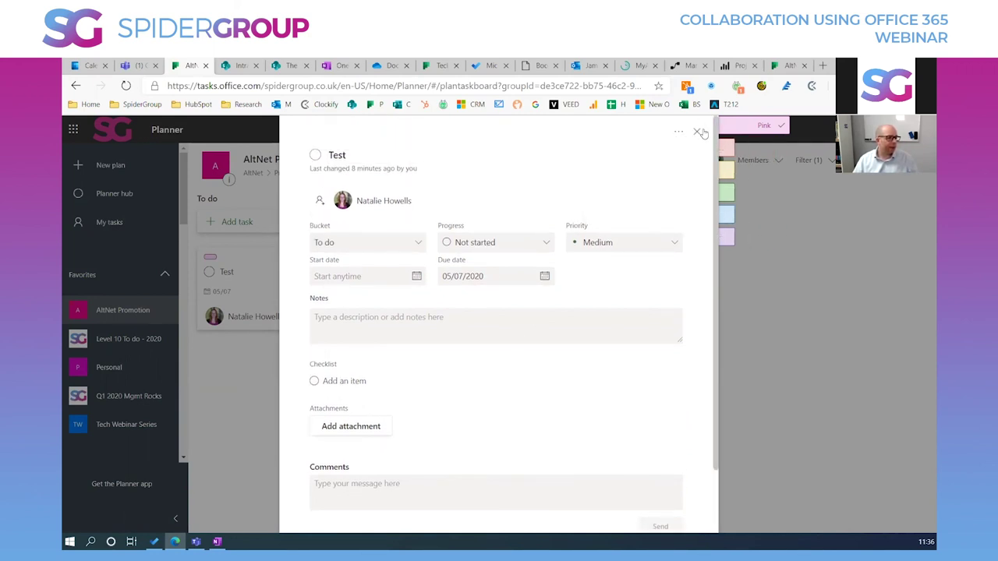
click(698, 133)
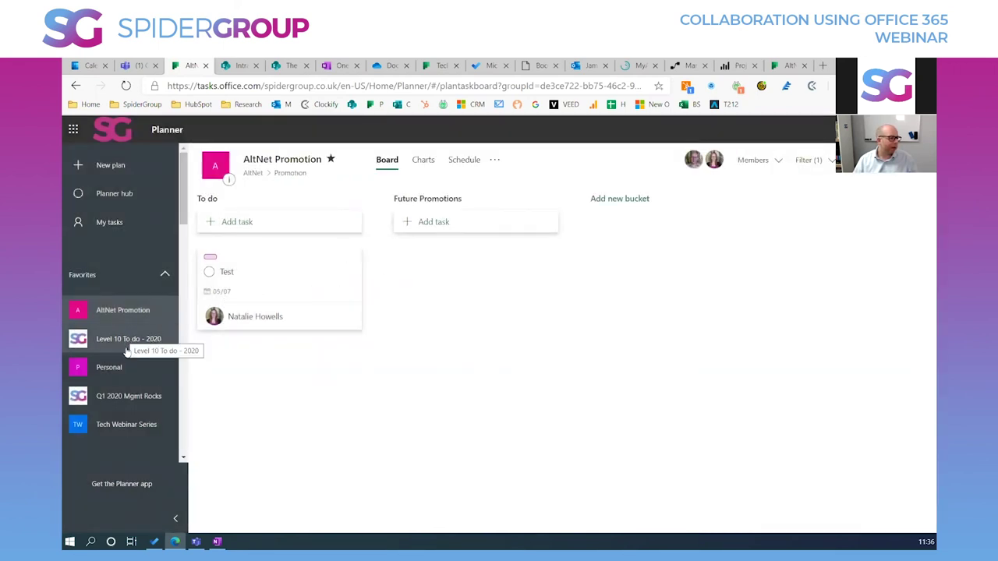
- Check the label filter options on the Q1 2020 Mgmt Rocks board and return to the AltNet Promotion plan
click(125, 398)
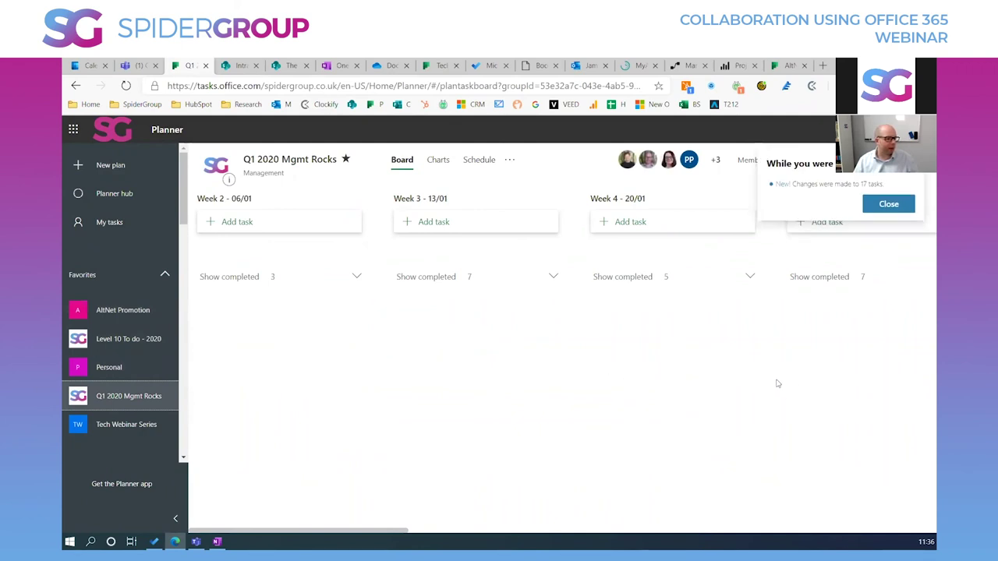
drag(372, 537, 831, 536)
click(889, 203)
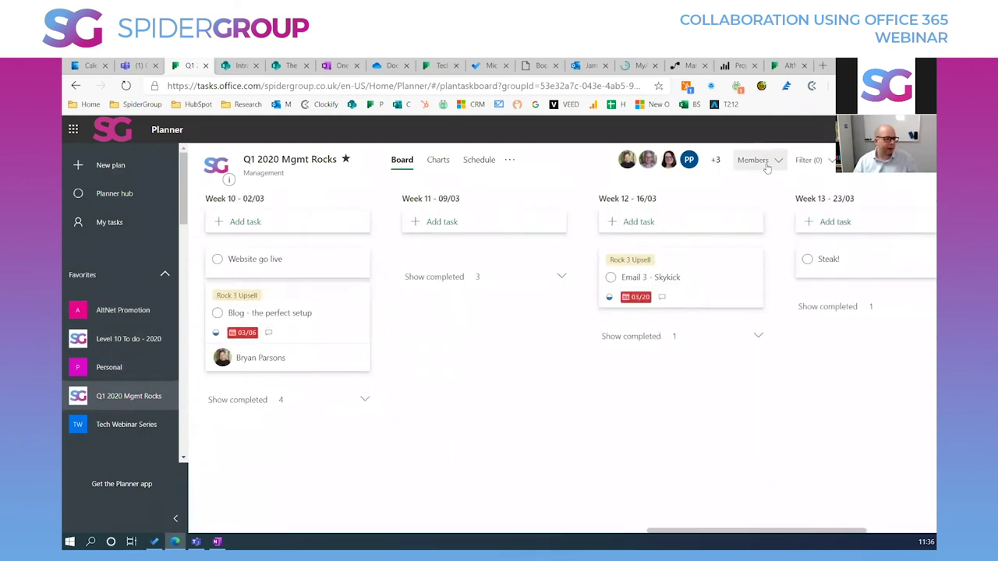
click(809, 160)
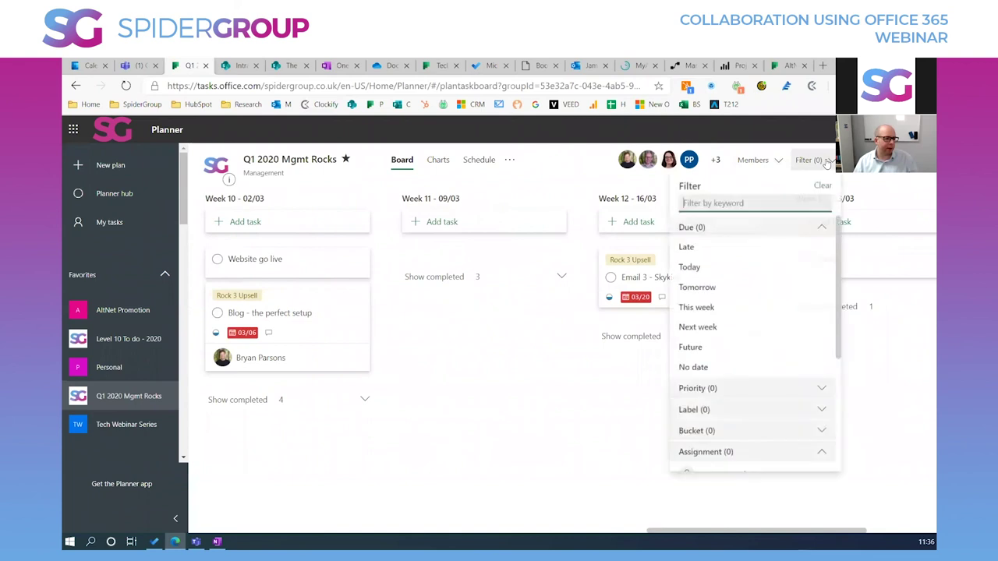
click(756, 411)
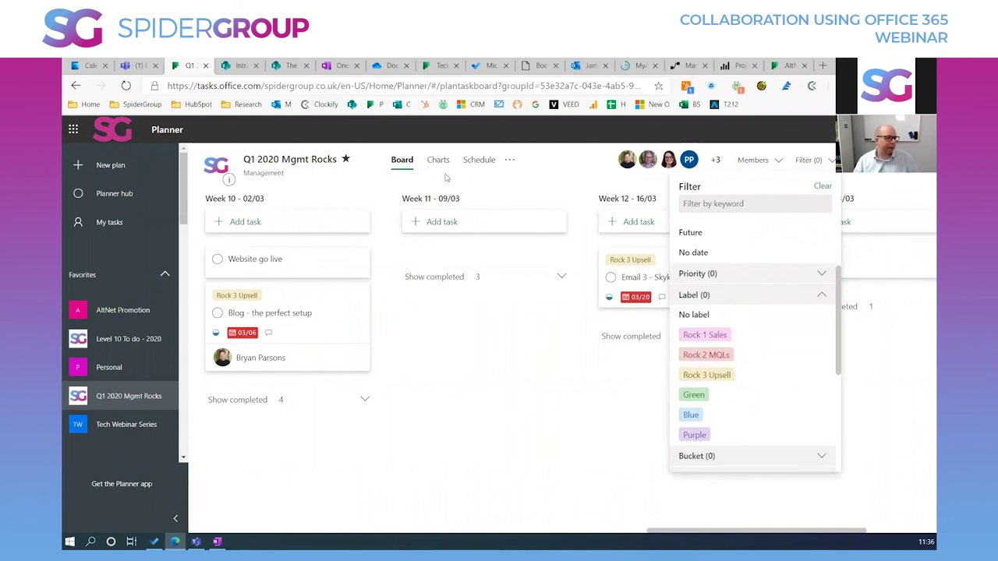
click(136, 310)
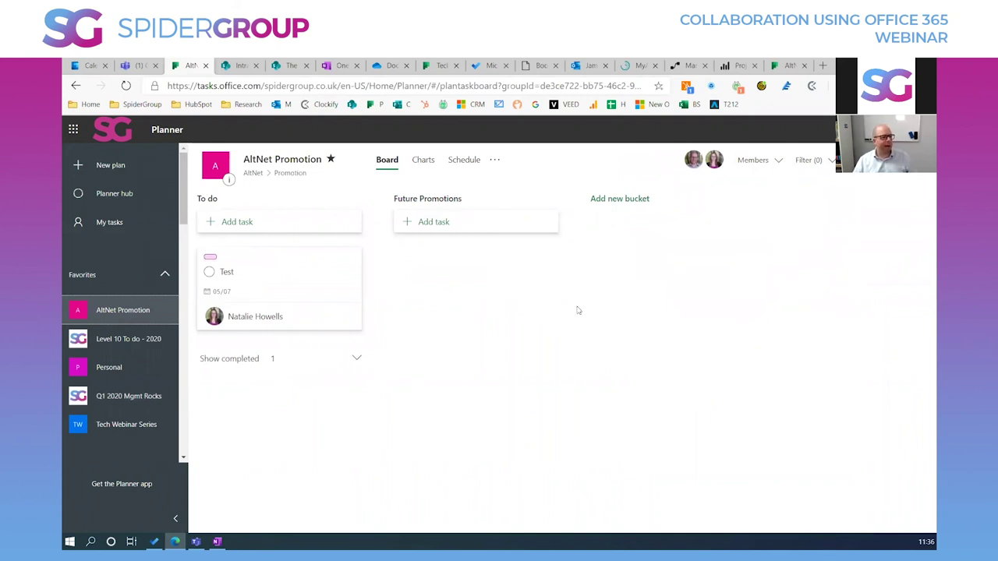
- Switch to the SharePoint intranet and sync the Digital site's Documents library with OneDrive
click(238, 66)
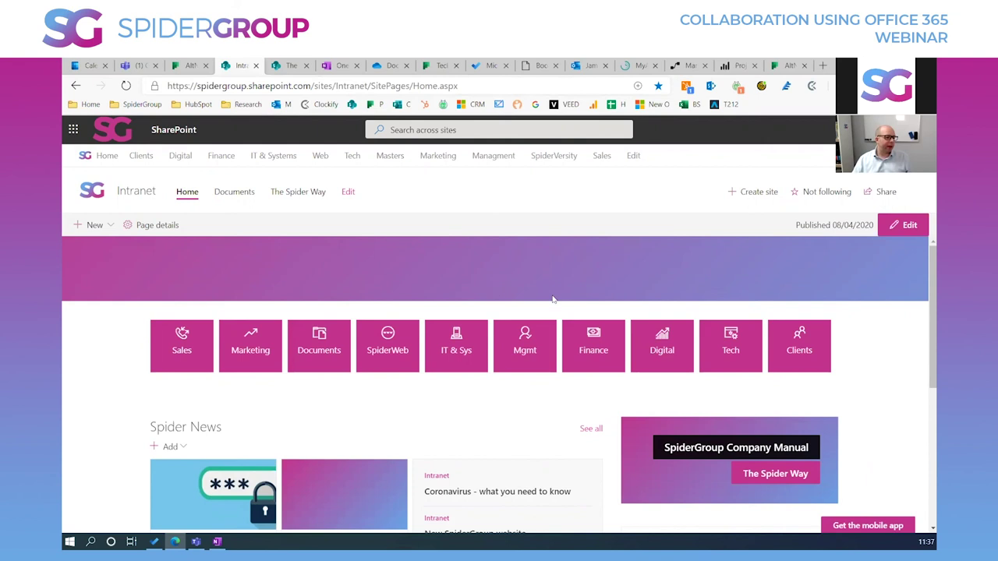
click(664, 350)
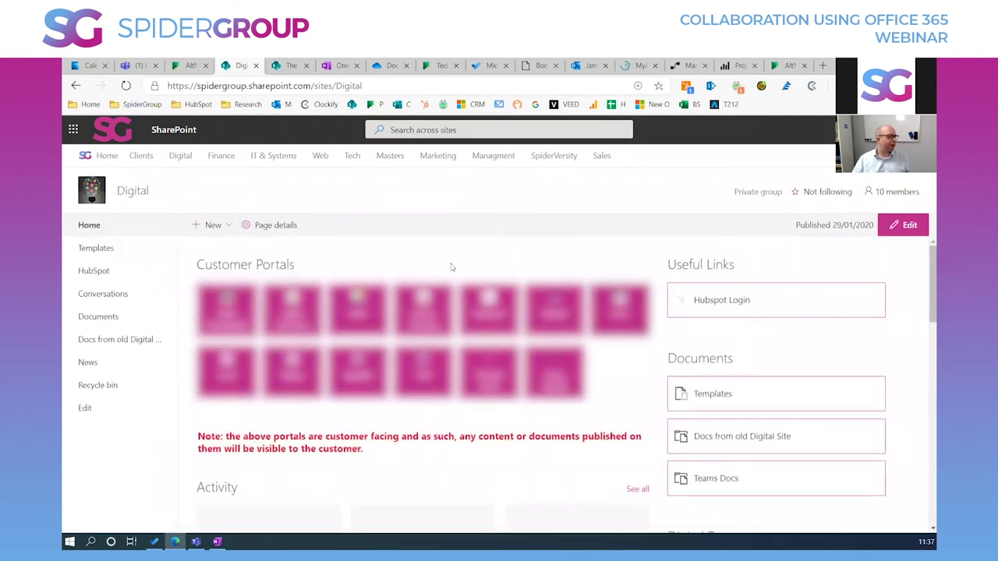
click(98, 317)
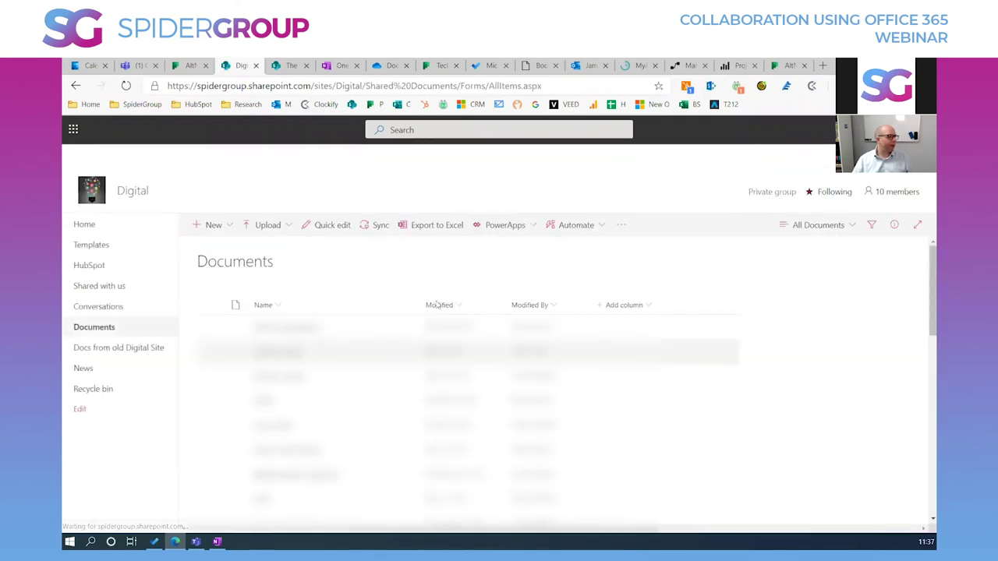
click(378, 227)
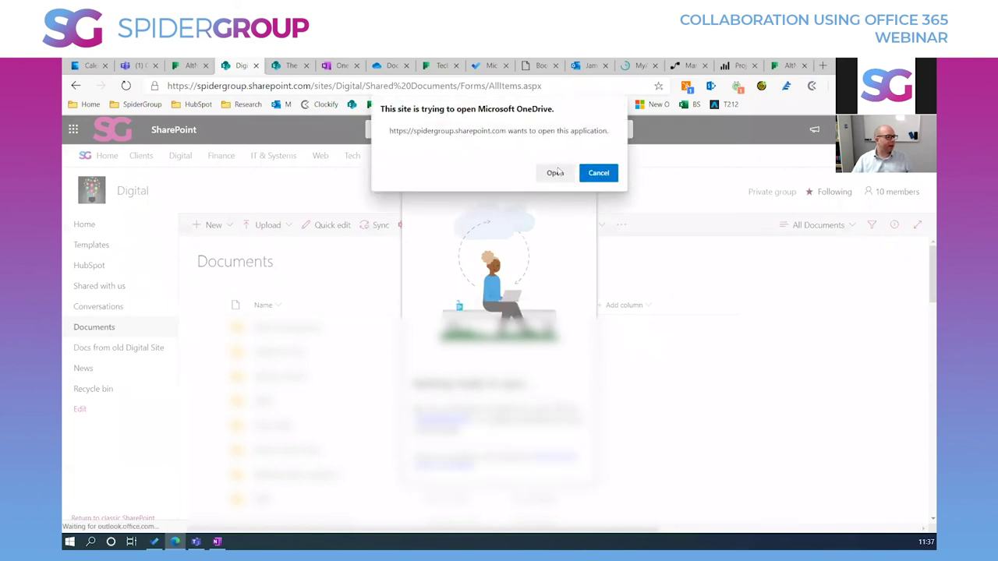
click(555, 173)
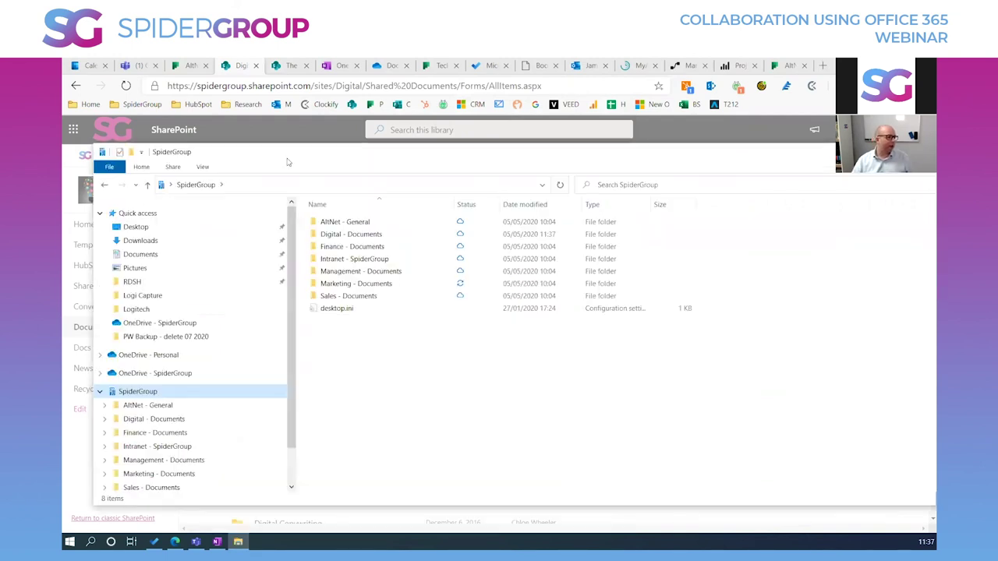
- Open the synced AltNet - General folder in File Explorer and resize and reposition the window so it fits on screen
click(349, 236)
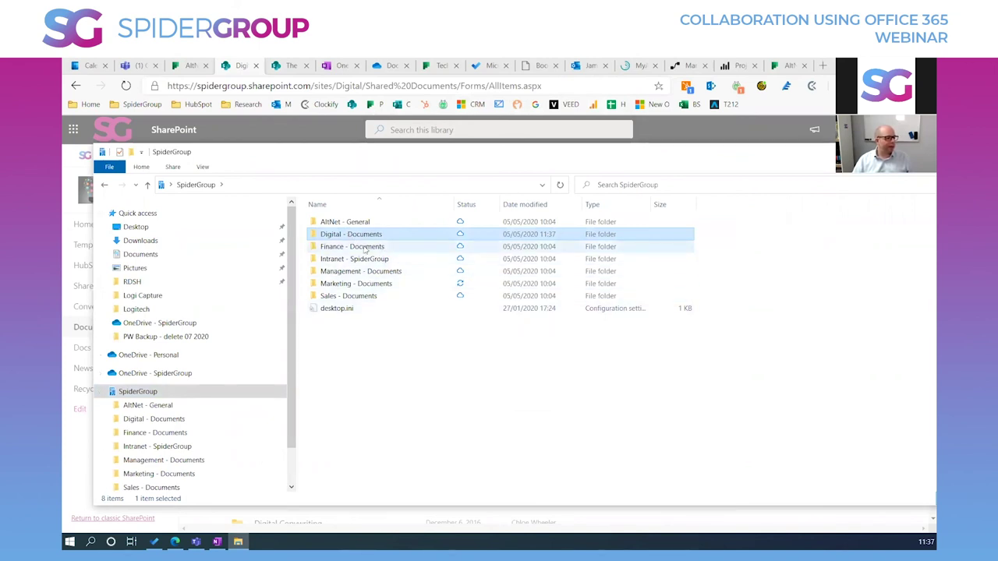
click(196, 421)
click(159, 409)
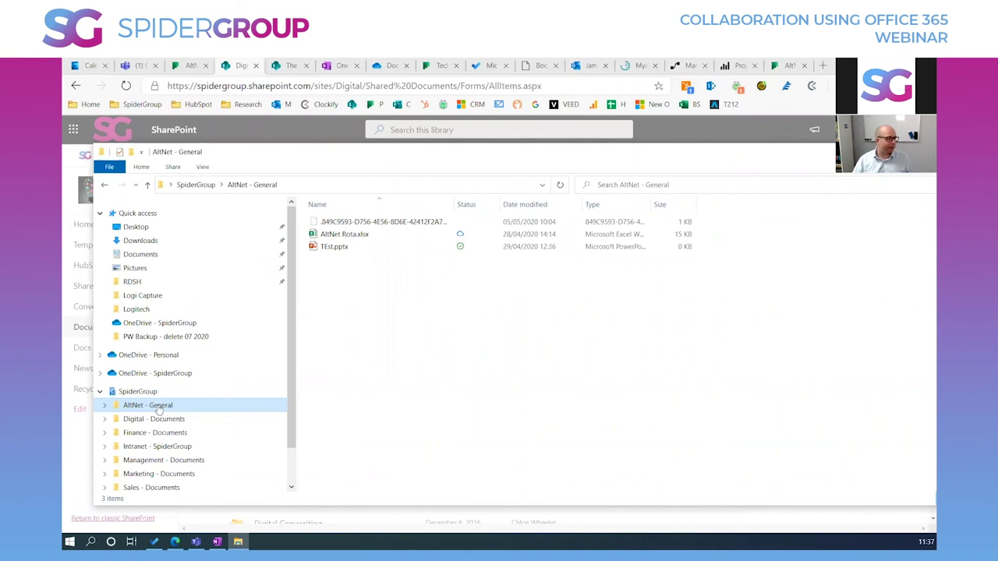
drag(614, 158, 603, 153)
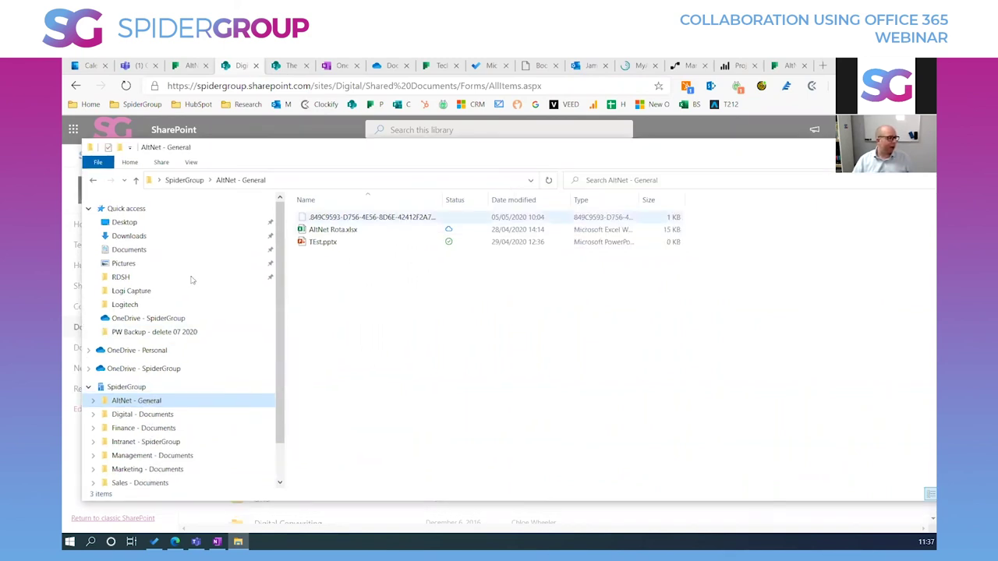
drag(81, 291, 210, 290)
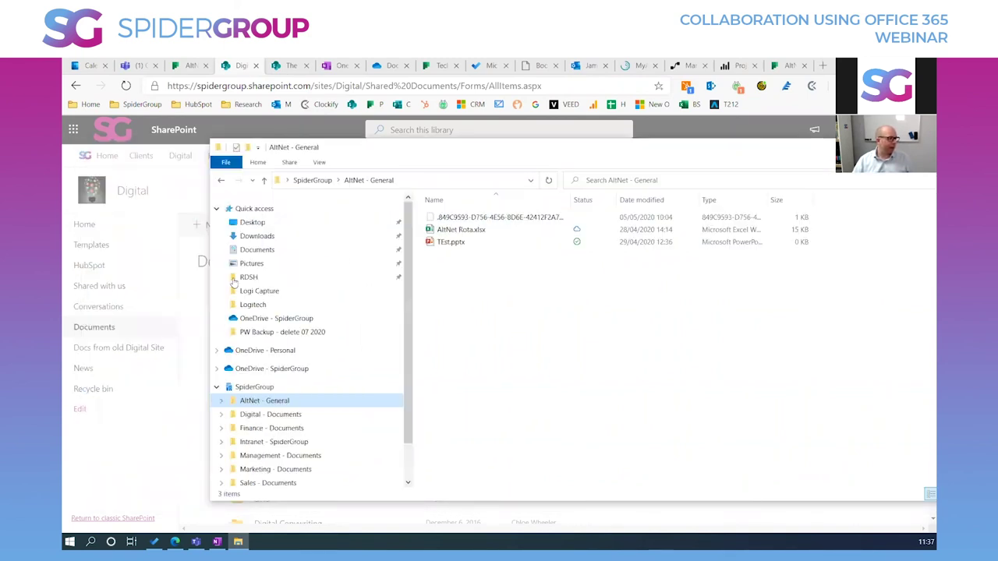
drag(436, 151, 361, 141)
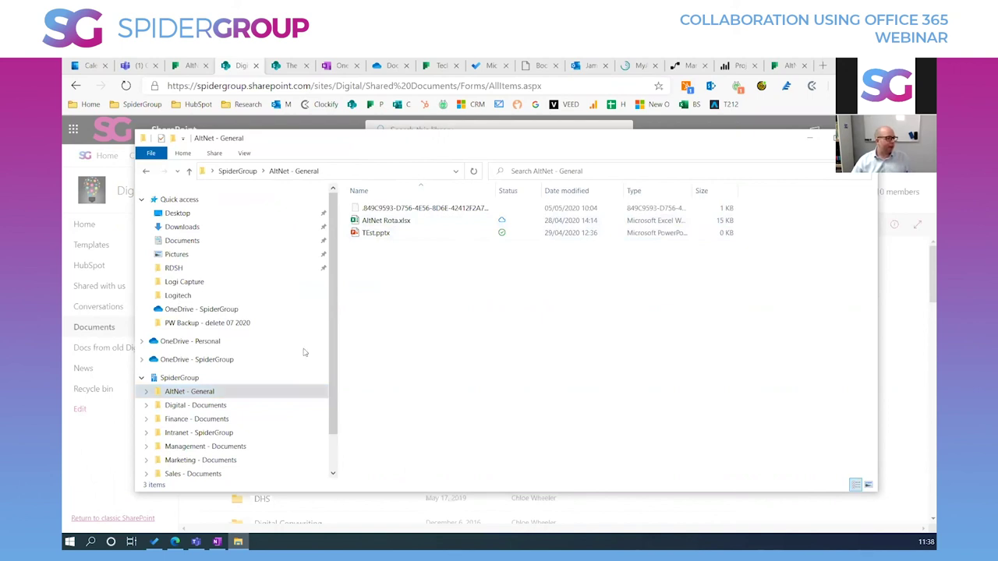
- Create a Word document named Hello in the synced AltNet - General folder and open it
click(216, 393)
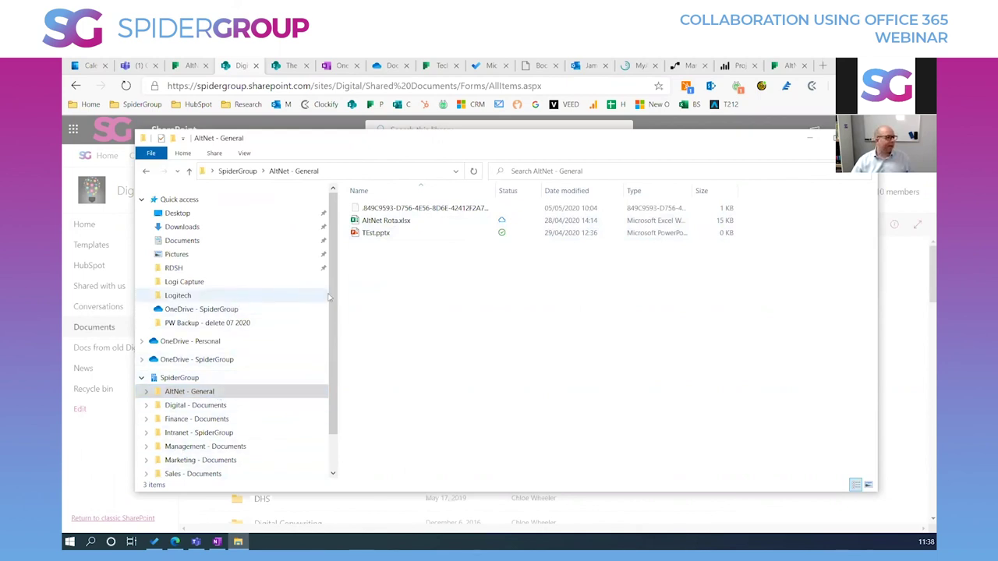
click(194, 380)
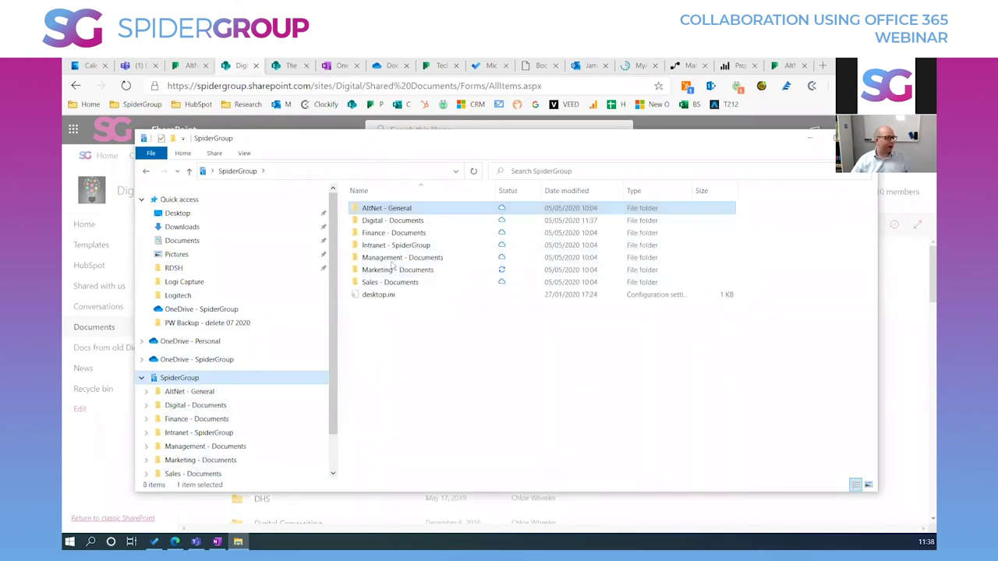
click(390, 208)
key(Return)
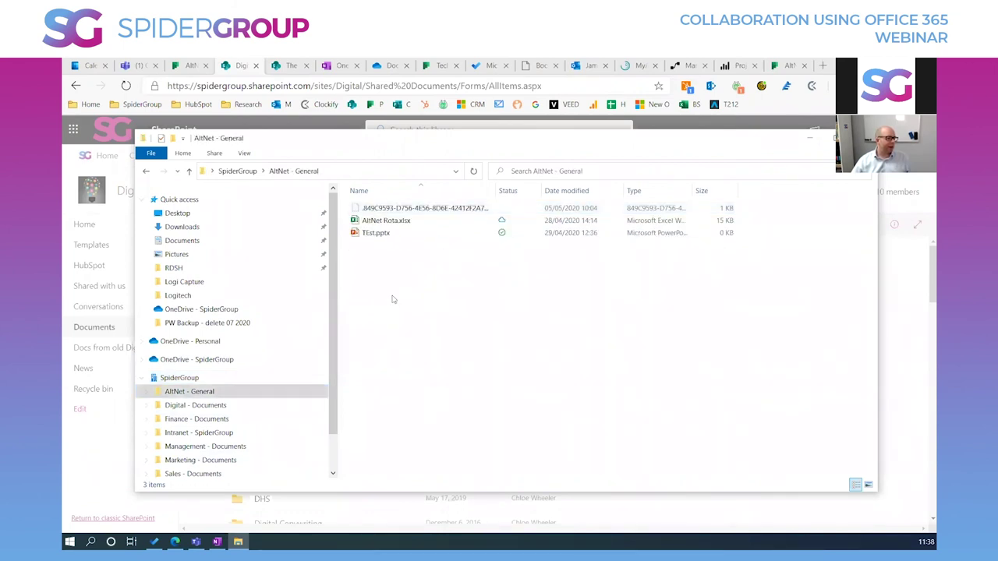
right_click(394, 297)
mouse_move(462, 496)
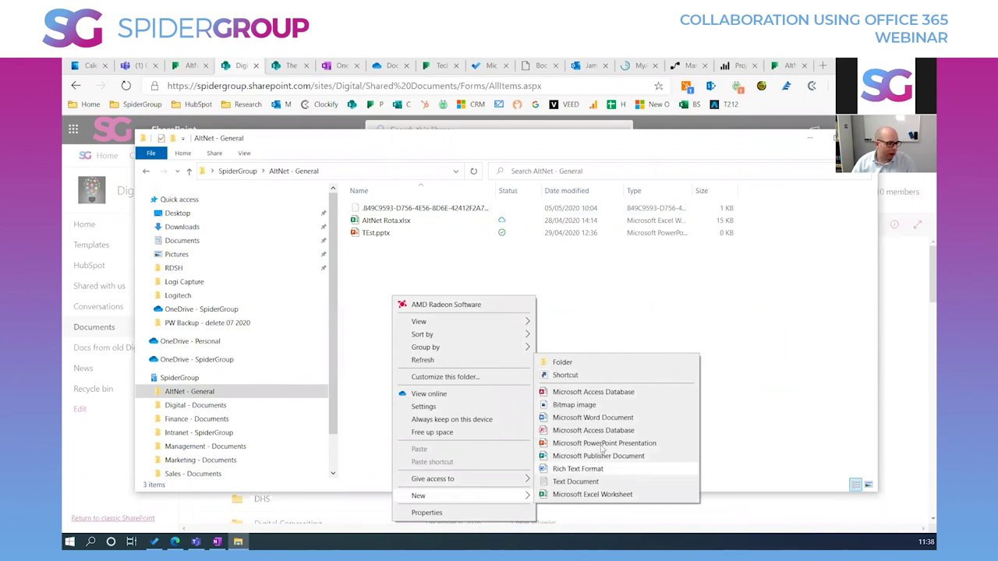
click(599, 419)
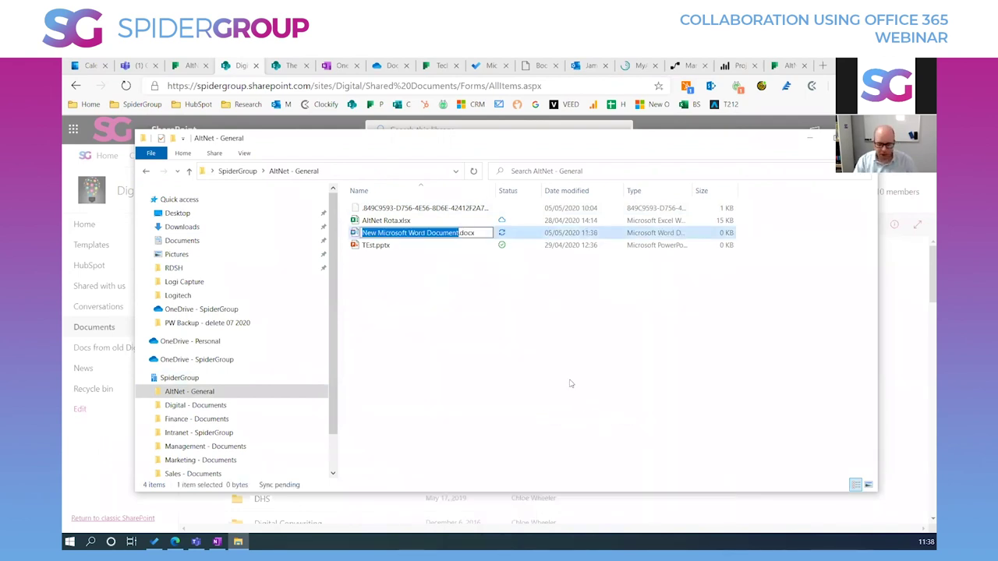
text(Hello)
key(Return)
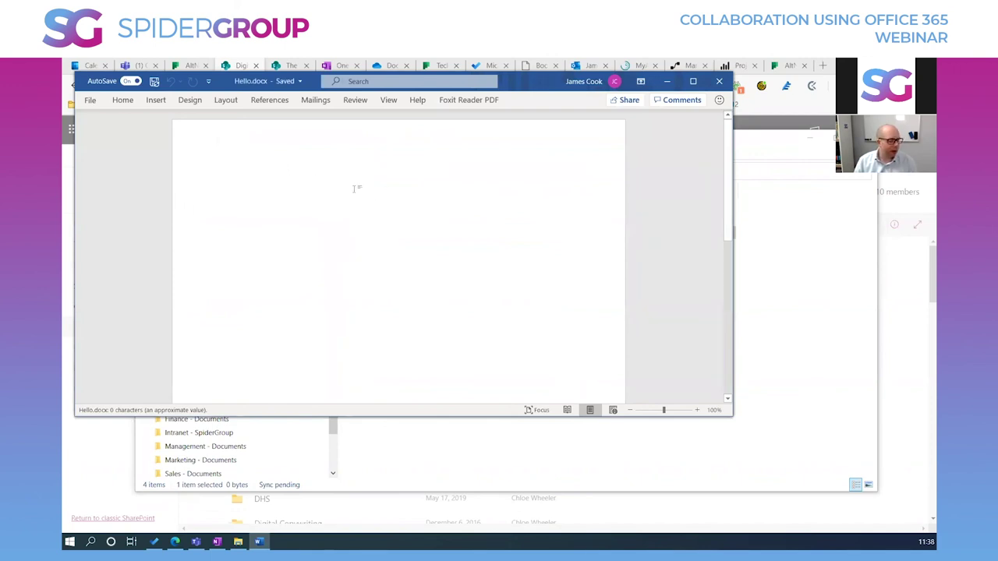
- Write "Hi this is a document" as the document's first line, with a lowercase "this", and centre the Word window on screen
text(Hi This is a document)
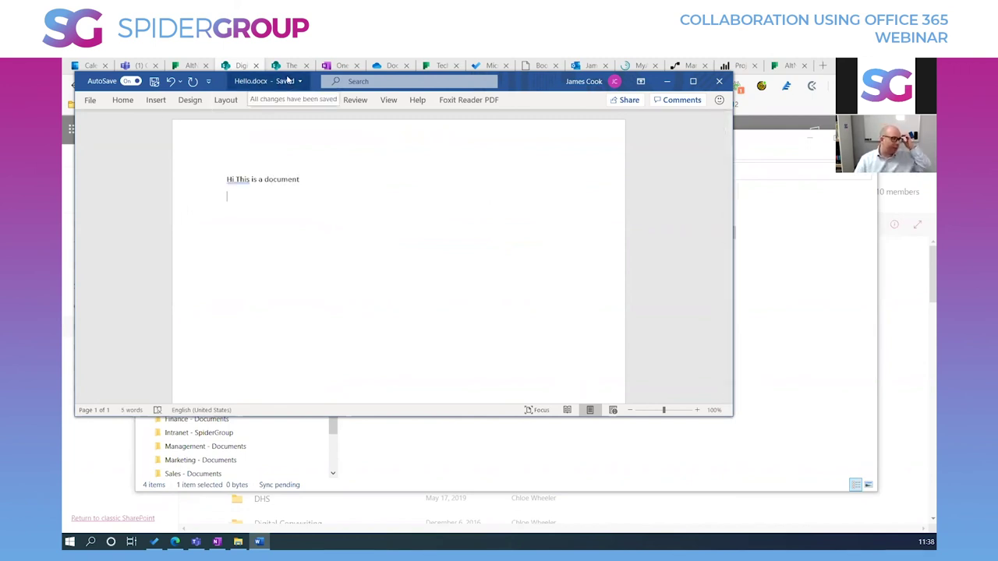
drag(532, 87, 583, 149)
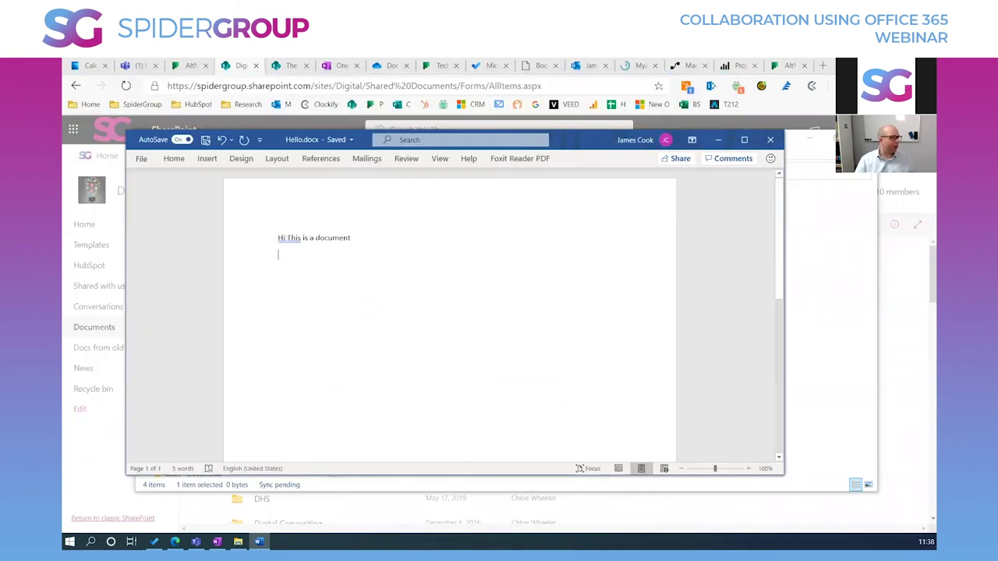
click(296, 248)
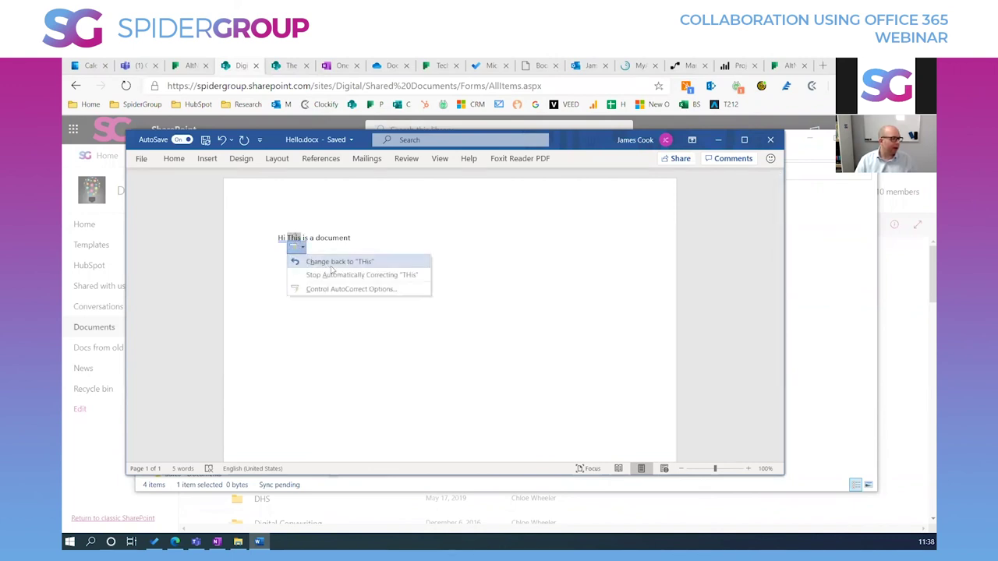
click(351, 237)
click(293, 254)
key(BackSpace)
text(t)
click(293, 249)
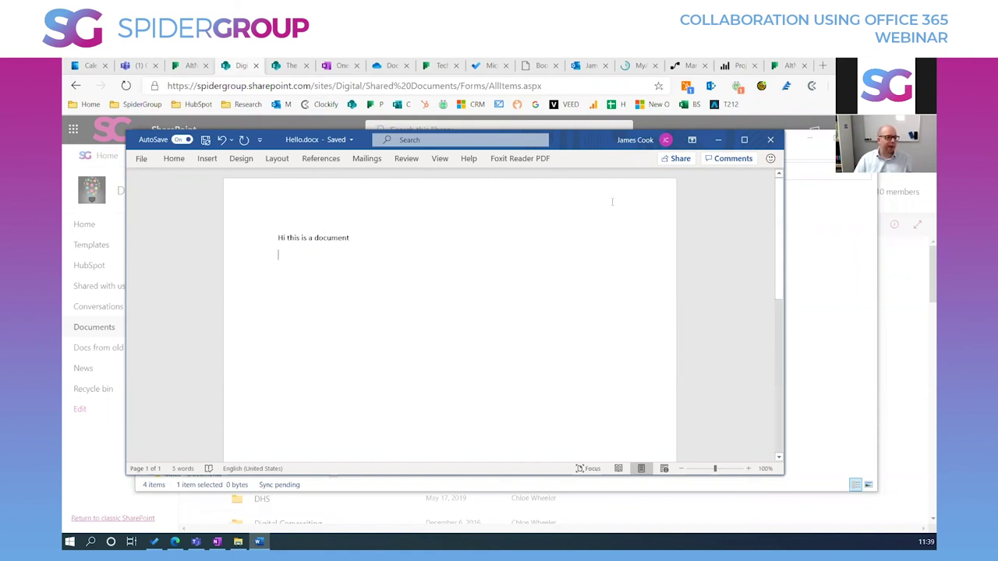
- Try twice to share the Hello document from Word, closing the sharing dialog each time
click(675, 160)
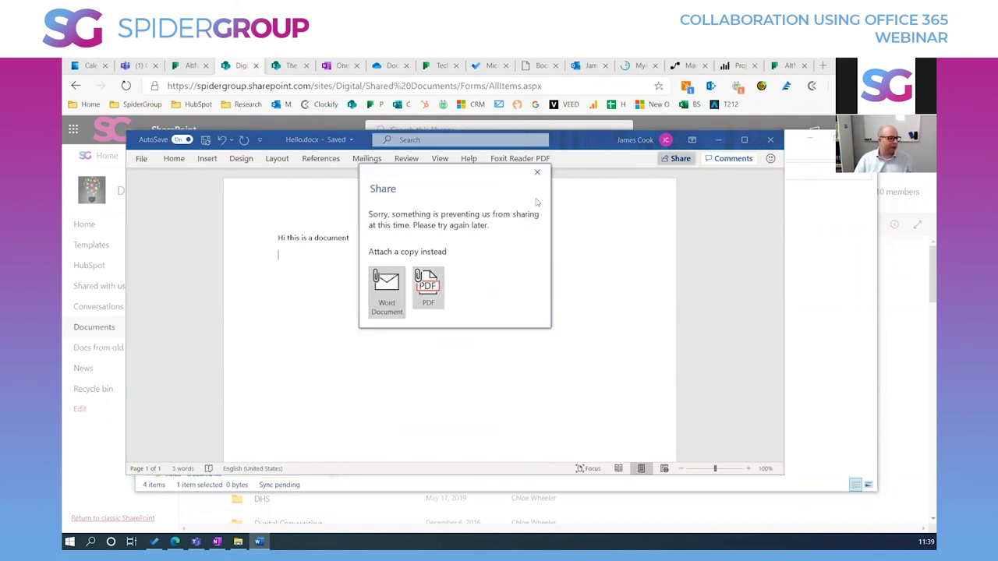
click(537, 172)
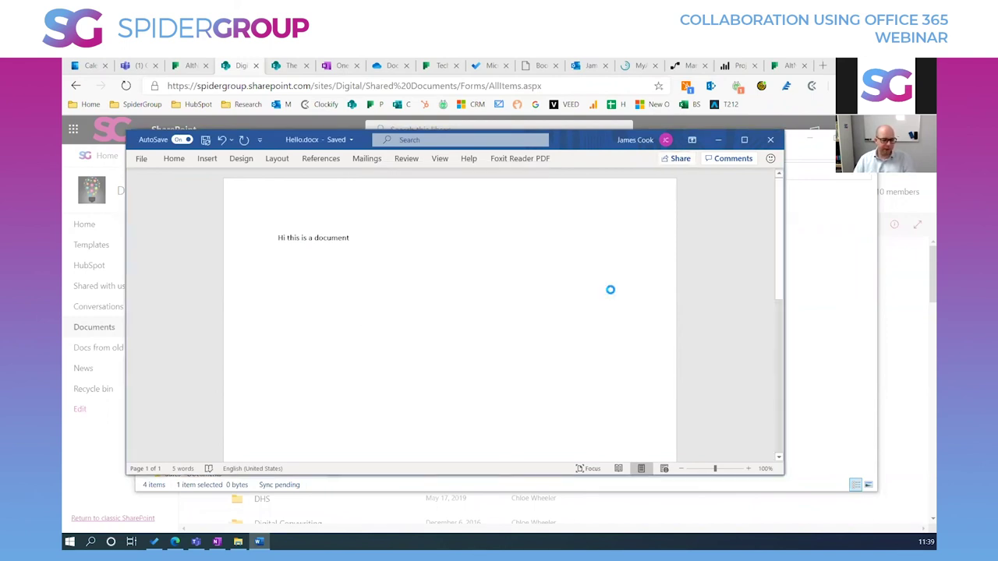
click(676, 160)
click(536, 172)
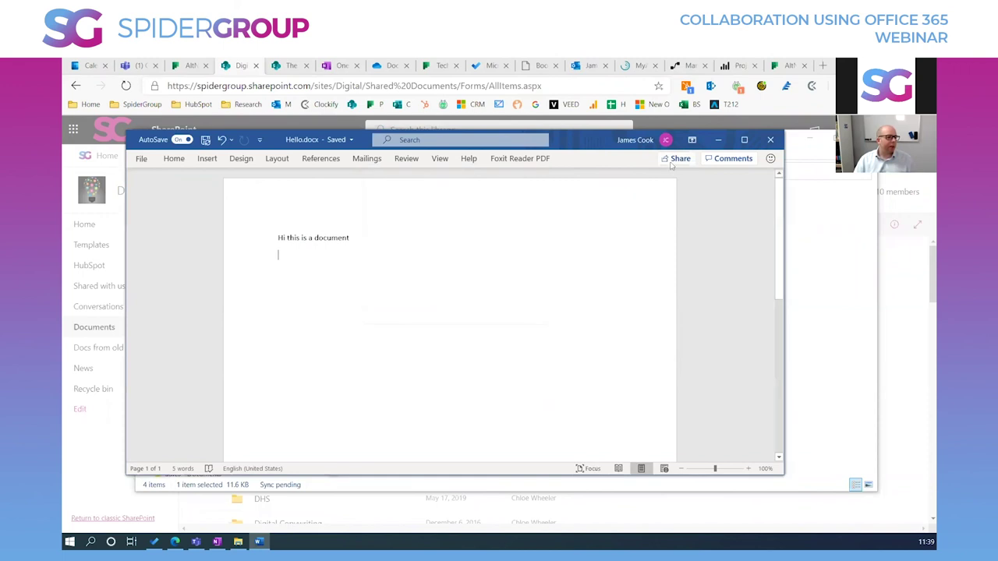
- Close the Hello document, open TEst.pptx from the AltNet - General folder, and send a colleague its sharing link
click(771, 140)
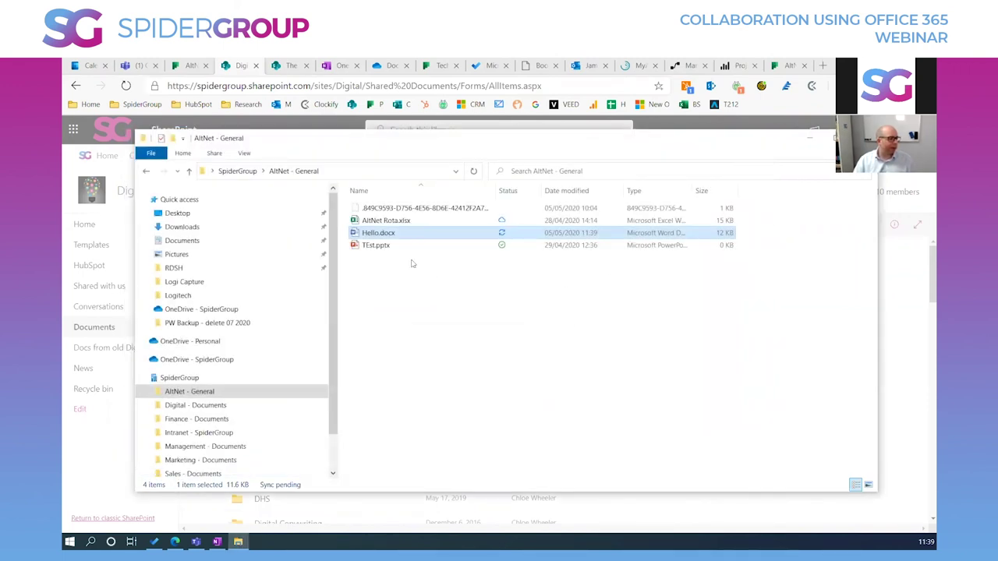
click(381, 246)
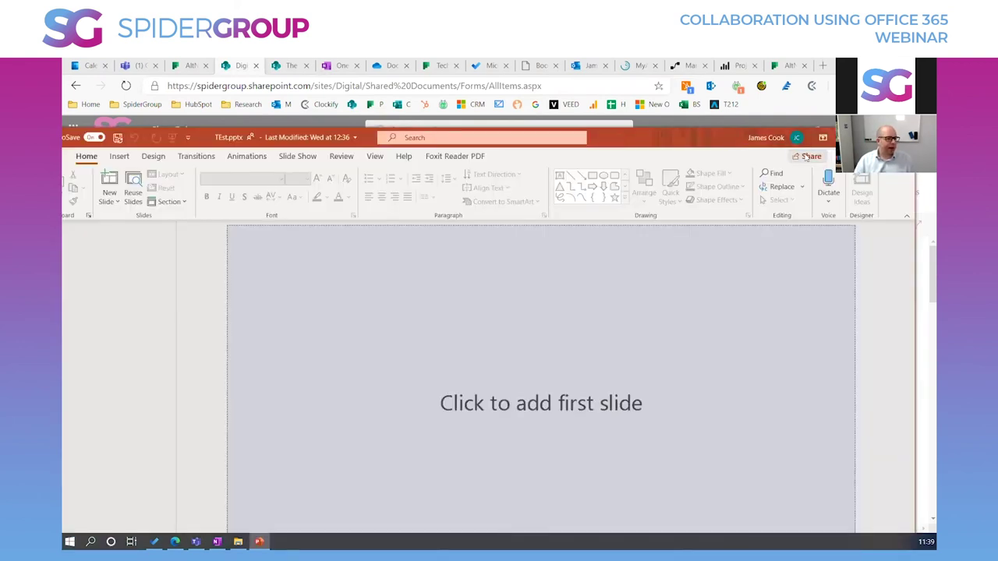
click(806, 156)
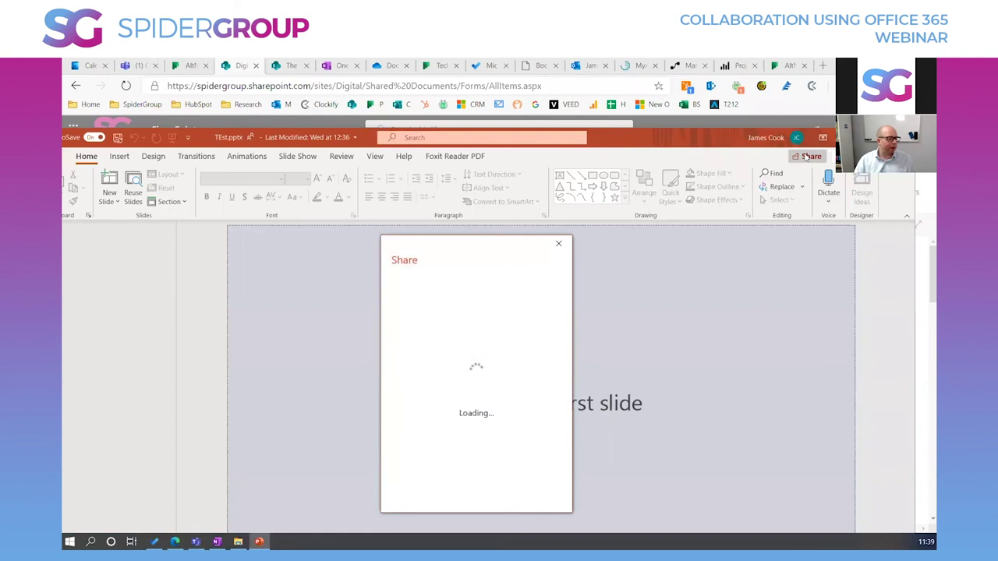
click(435, 336)
text(nata)
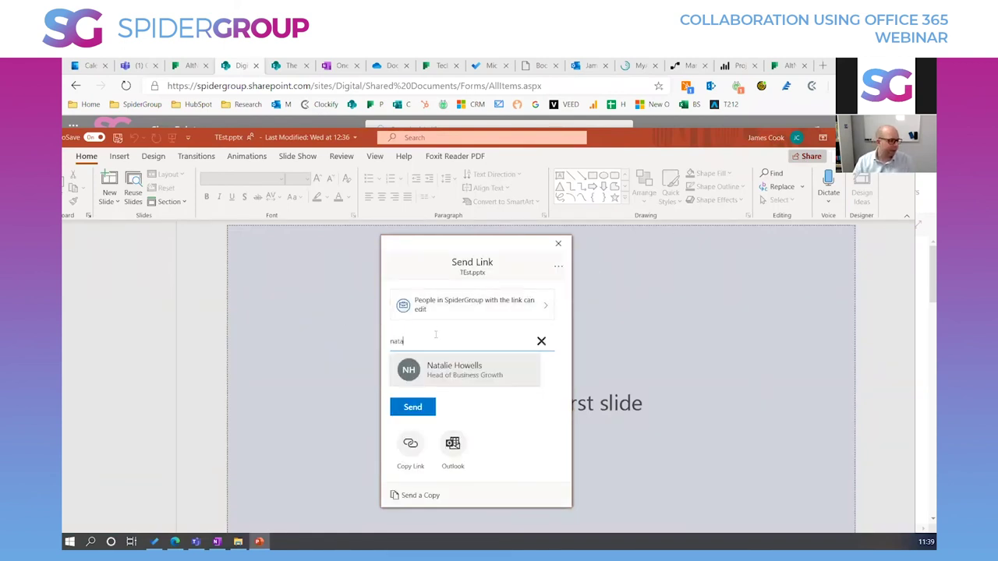
click(438, 378)
click(401, 430)
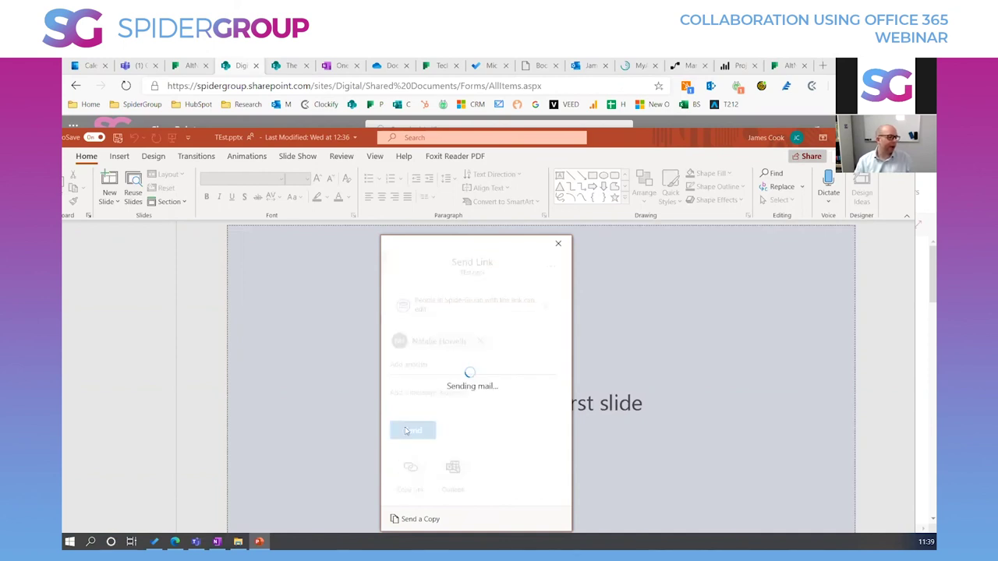
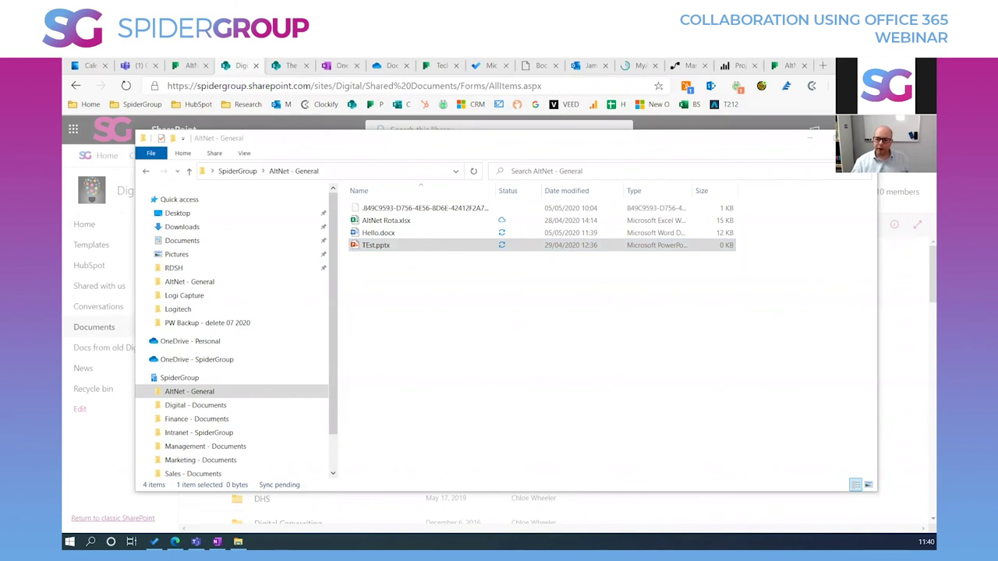
key(alt+Tab)
key(alt+Tab)
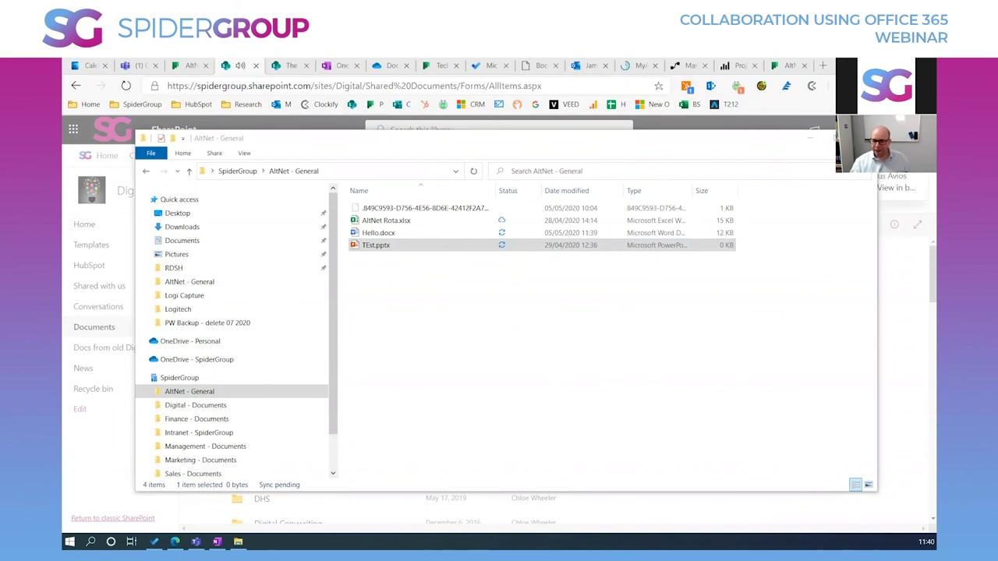
key(alt+Tab)
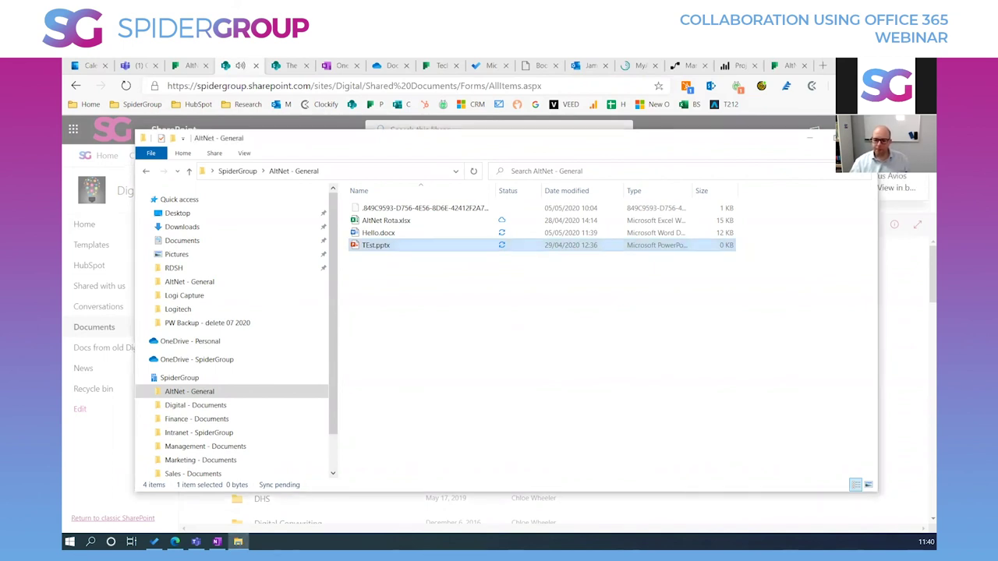
double_click(367, 245)
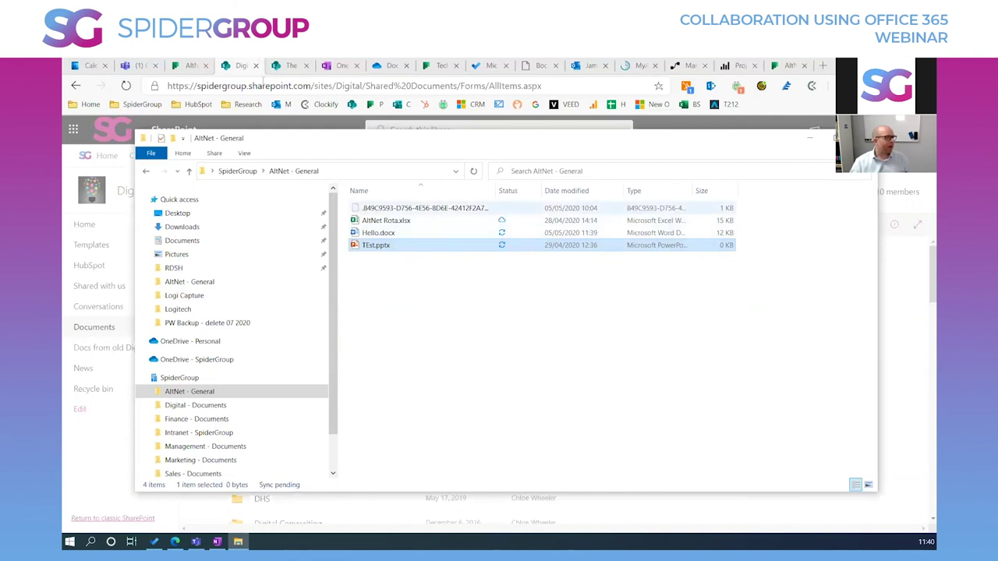
- Switch to the browser, open the SharePoint intranet home page, and look through The Spider Way page and its topic tiles
click(232, 68)
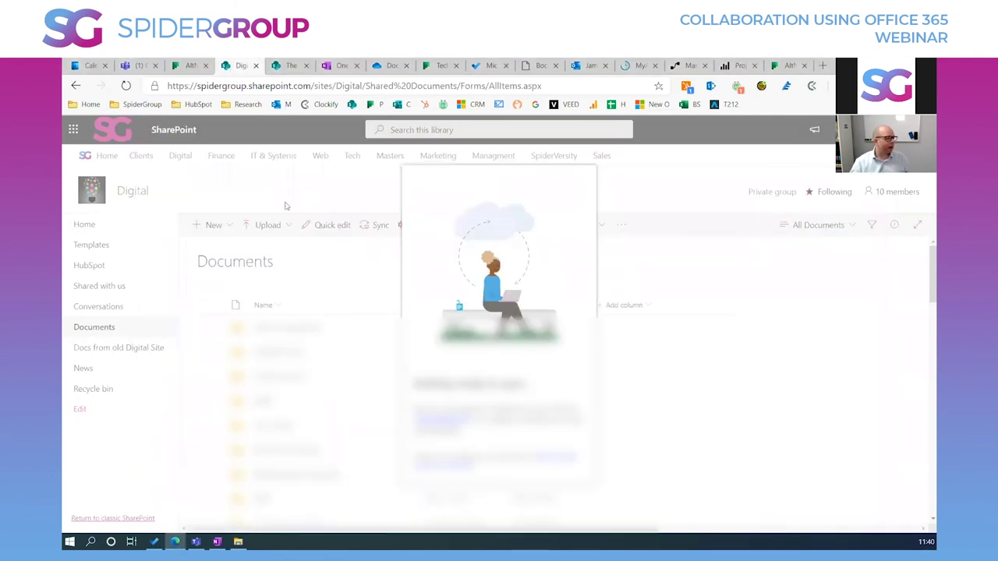
click(114, 159)
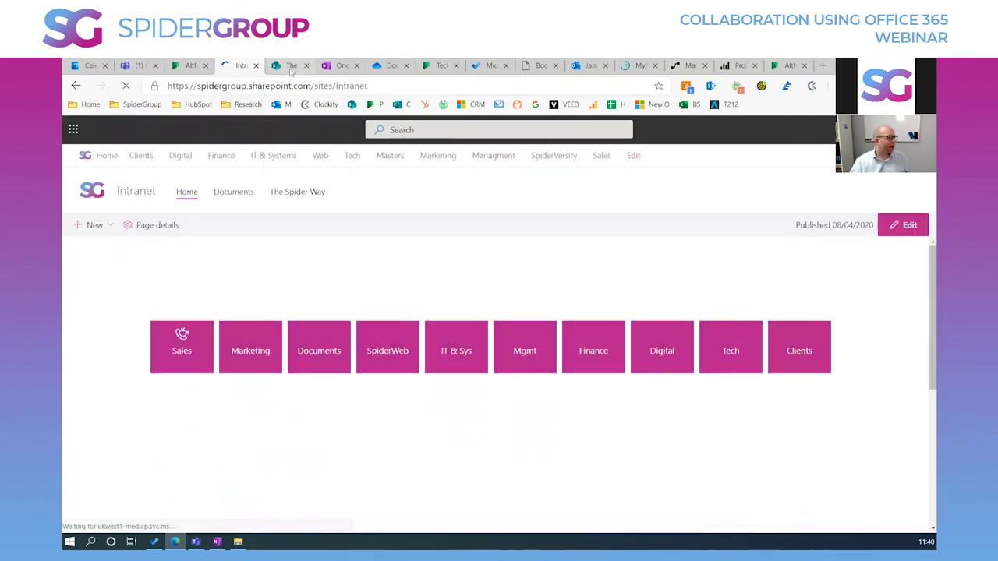
click(288, 67)
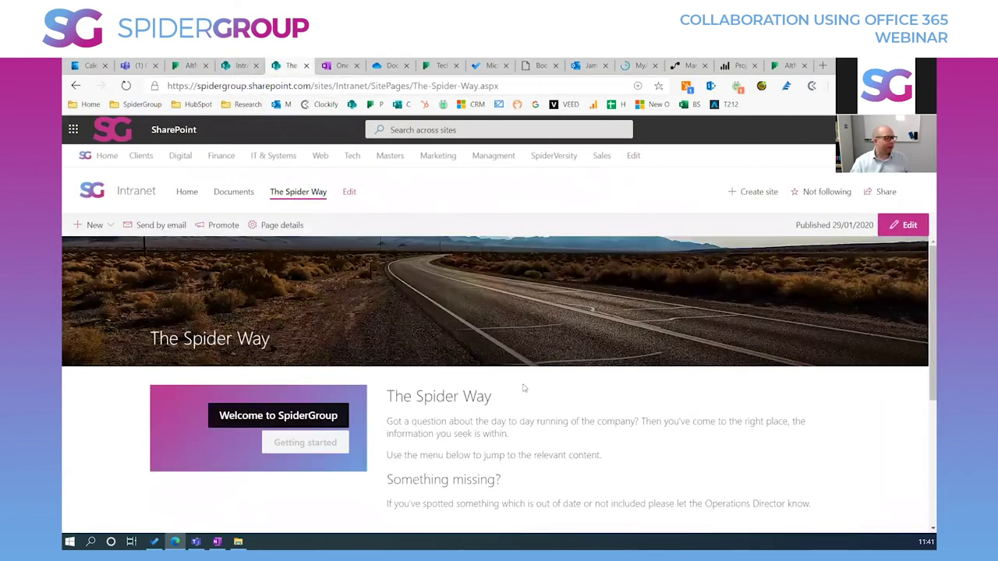
scroll(526, 387, down, 3)
scroll(532, 388, down, 2)
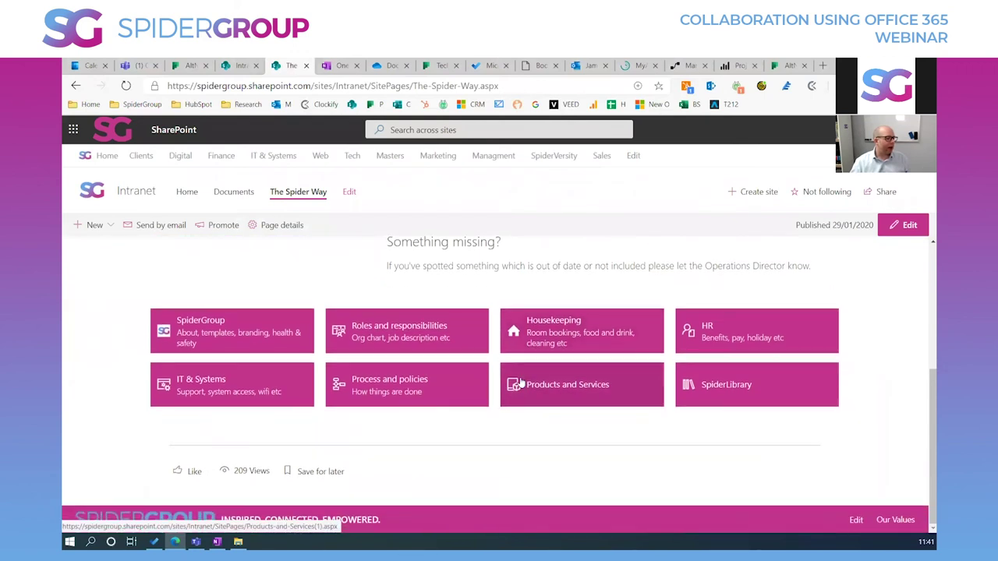
scroll(508, 349, up, 2)
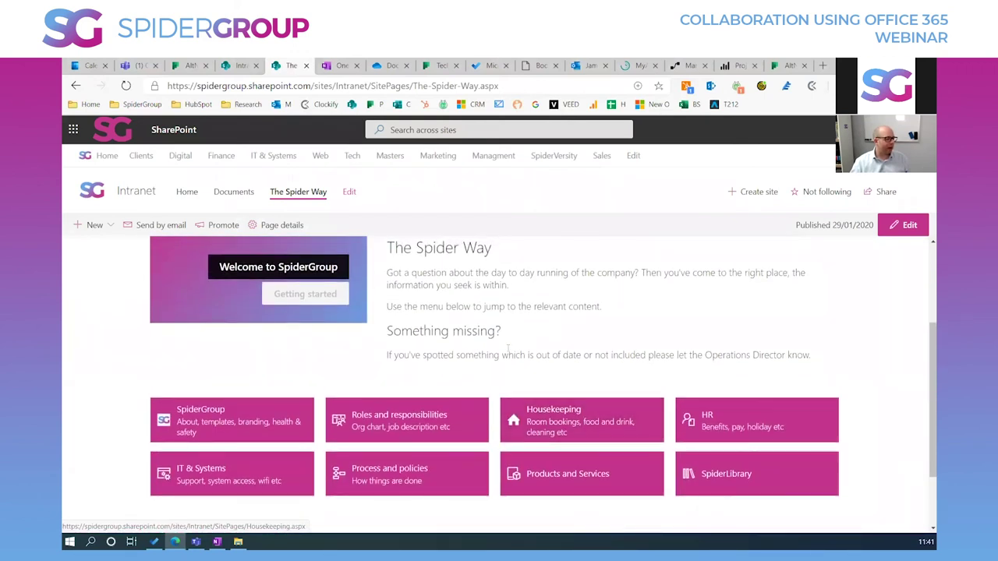
scroll(539, 302, down, 1)
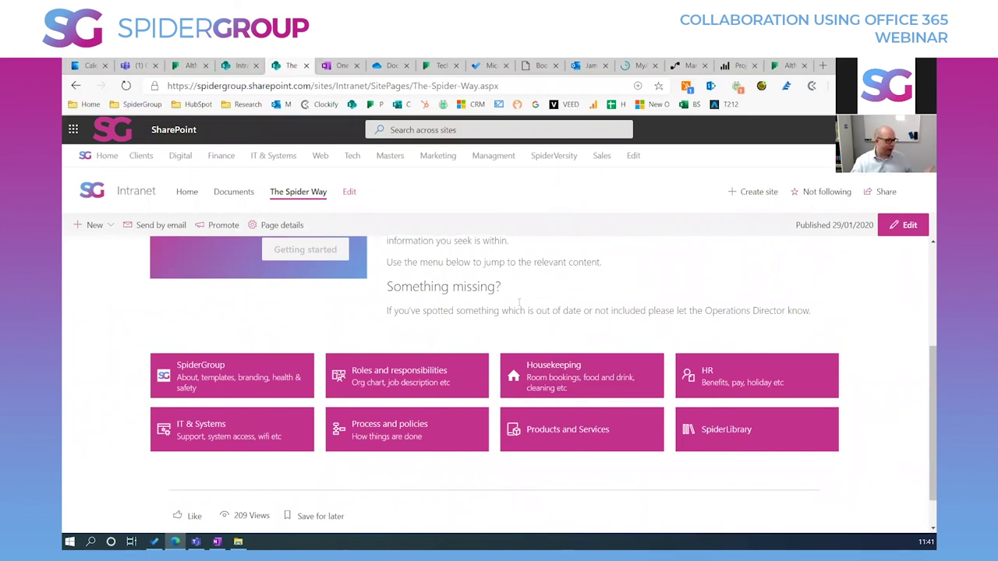
scroll(519, 304, up, 3)
scroll(518, 306, down, 2)
scroll(517, 306, up, 2)
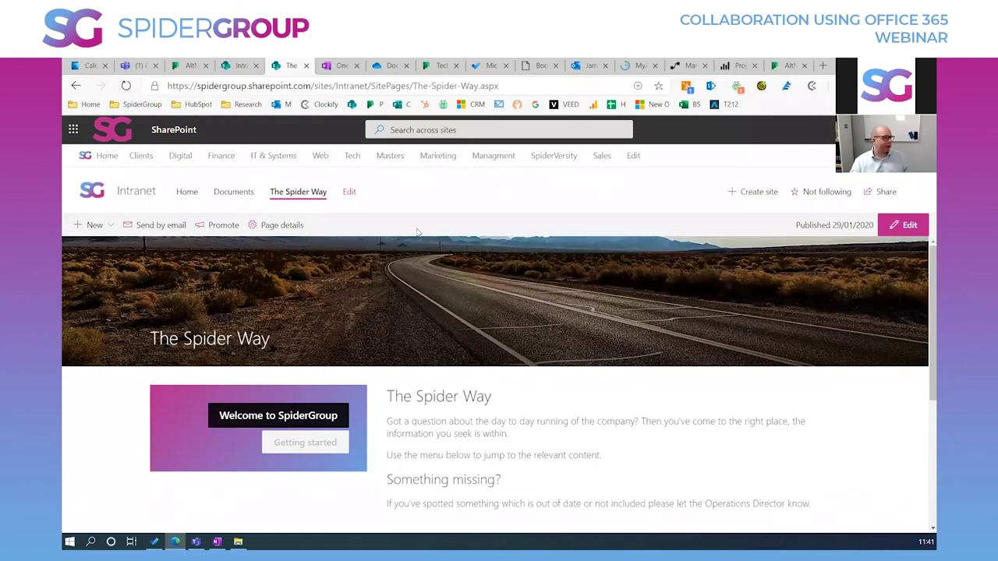
- View the recent OneNote notebooks in the browser and switch to the OneNote desktop app
click(339, 67)
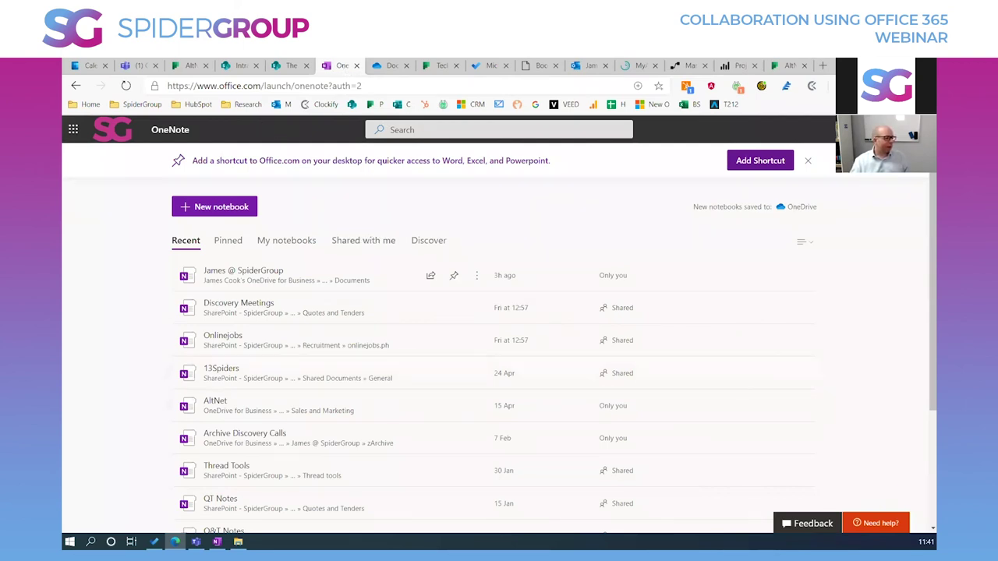
click(217, 541)
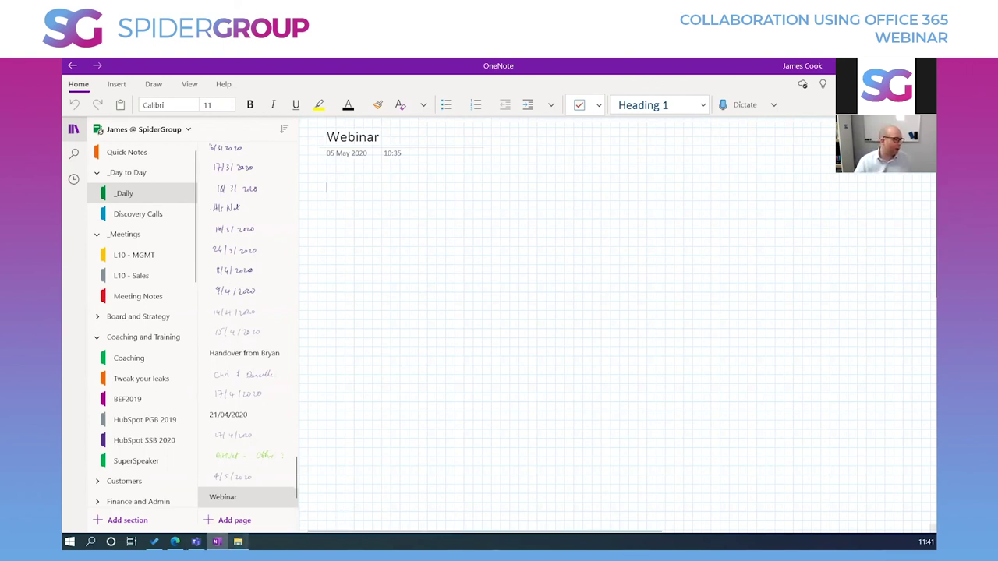
- Switch to File Explorer, collapse the SpiderGroup folder tree, and look through the files and folders in OneDrive - SpiderGroup
click(238, 541)
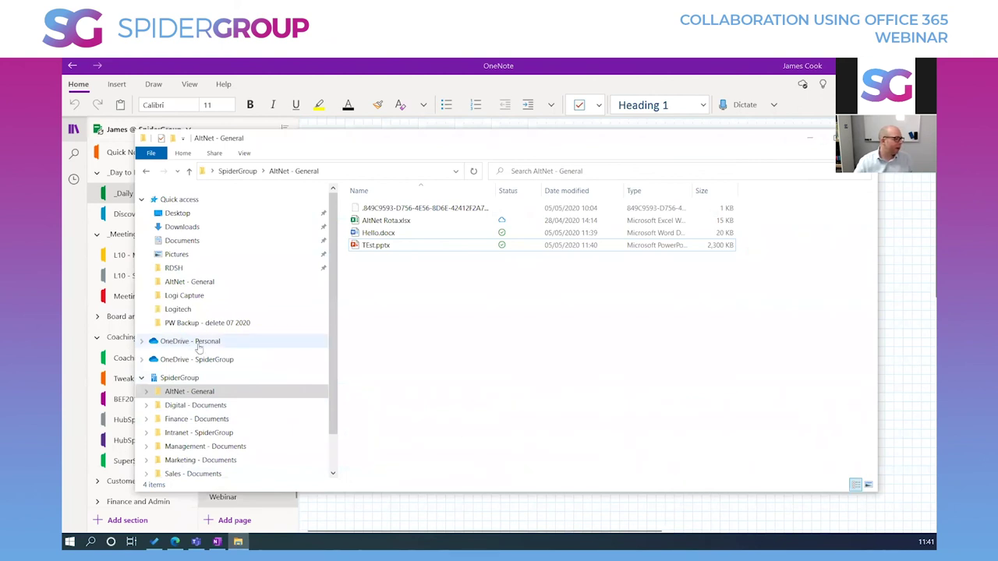
click(142, 380)
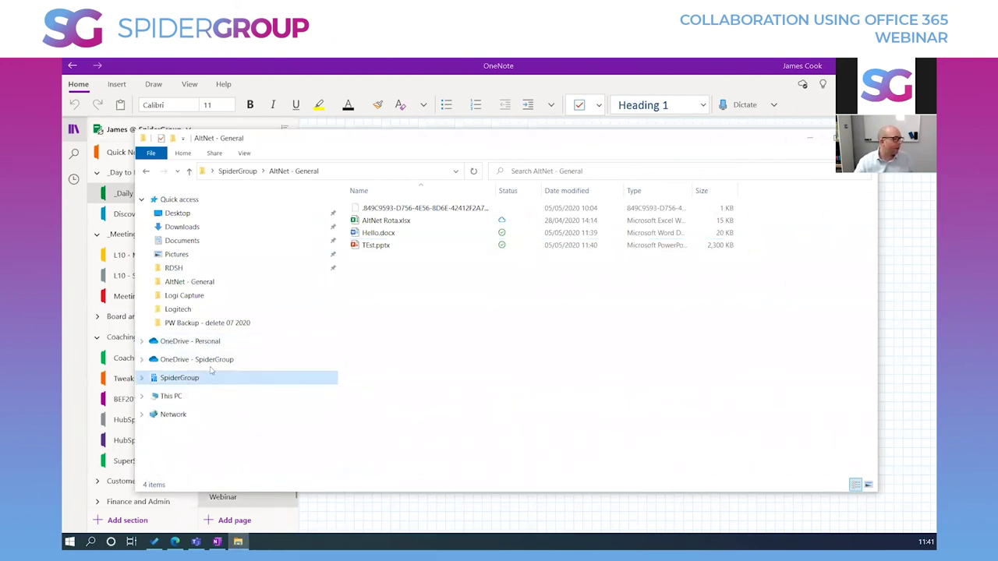
click(155, 362)
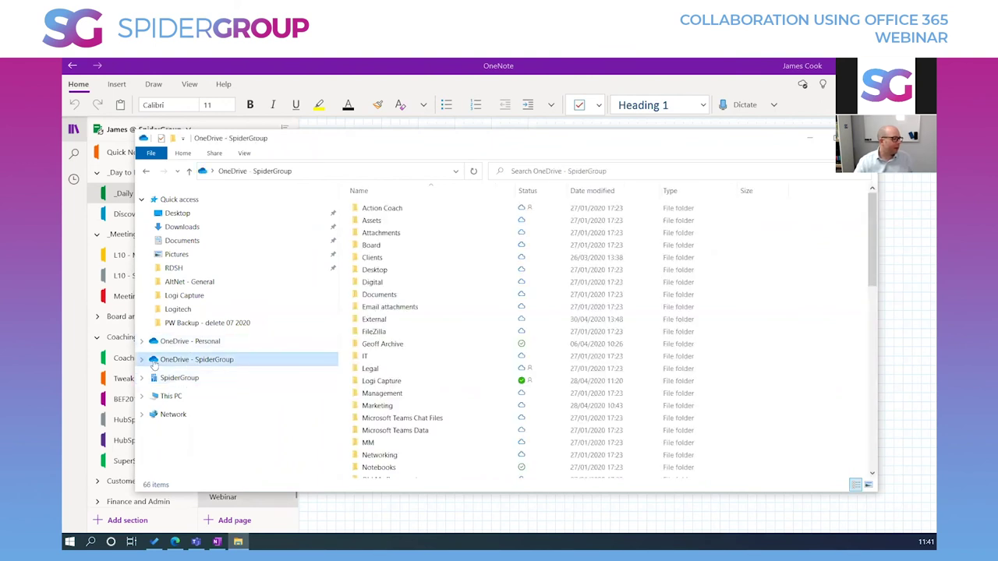
scroll(393, 377, down, 1)
scroll(394, 377, up, 1)
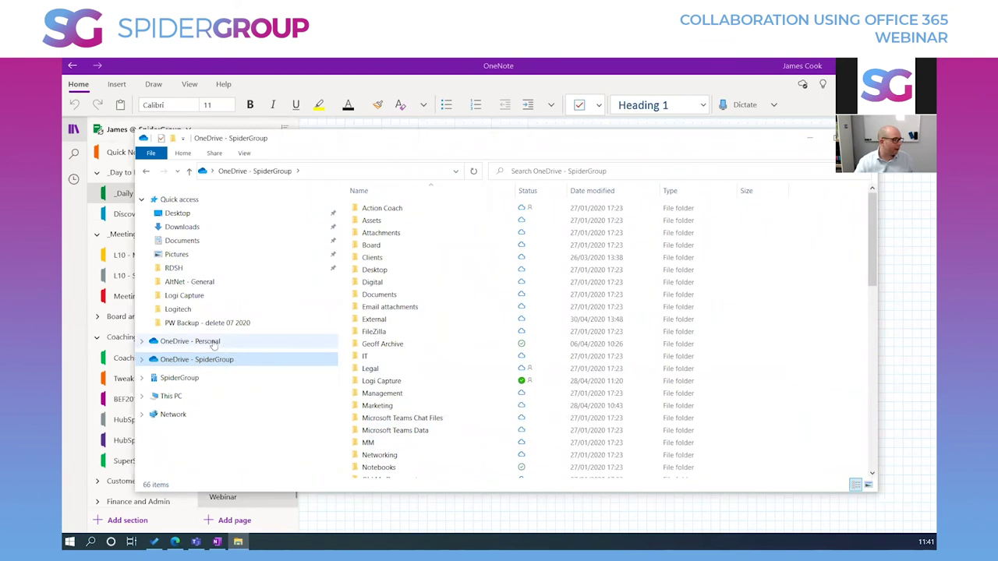
scroll(419, 386, down, 7)
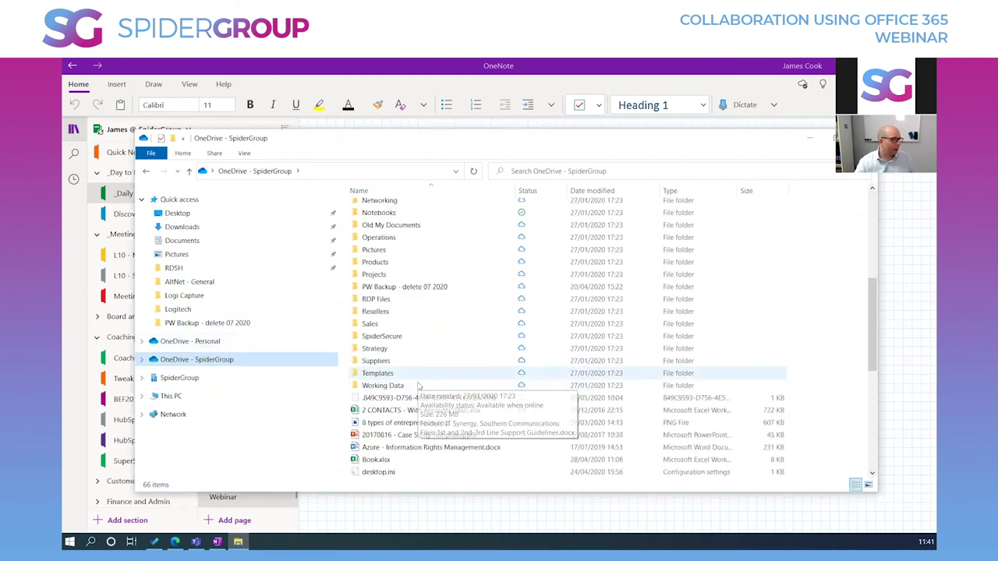
scroll(418, 386, down, 8)
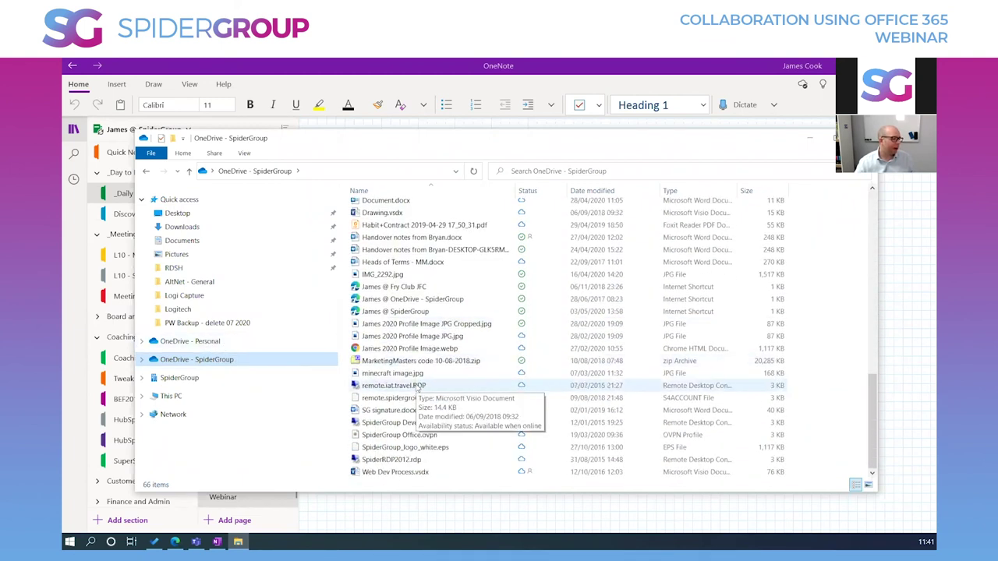
click(405, 303)
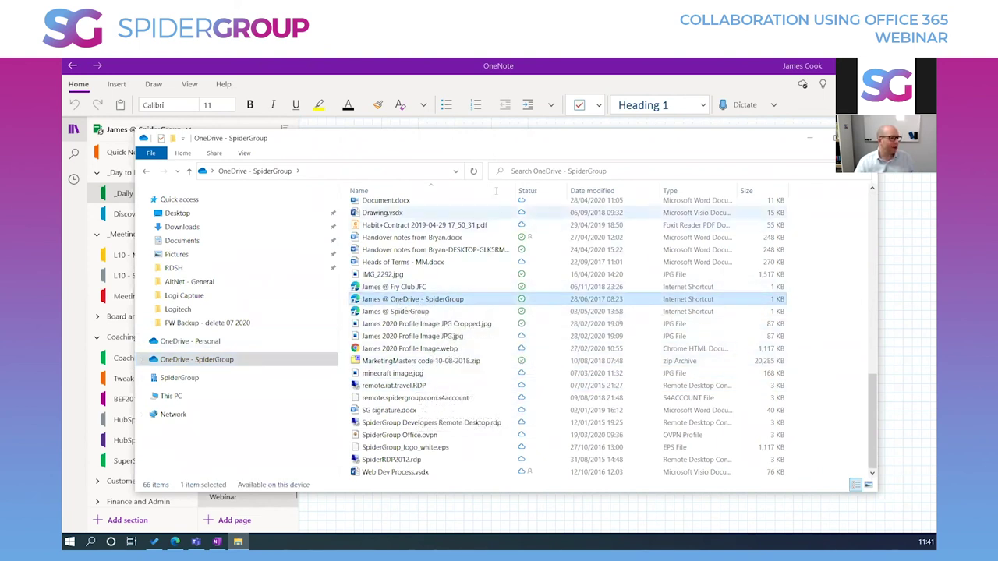
- Return to OneNote, handwrite "hello how are you" in ink on the Webinar page, and select then deselect the handwriting
click(552, 104)
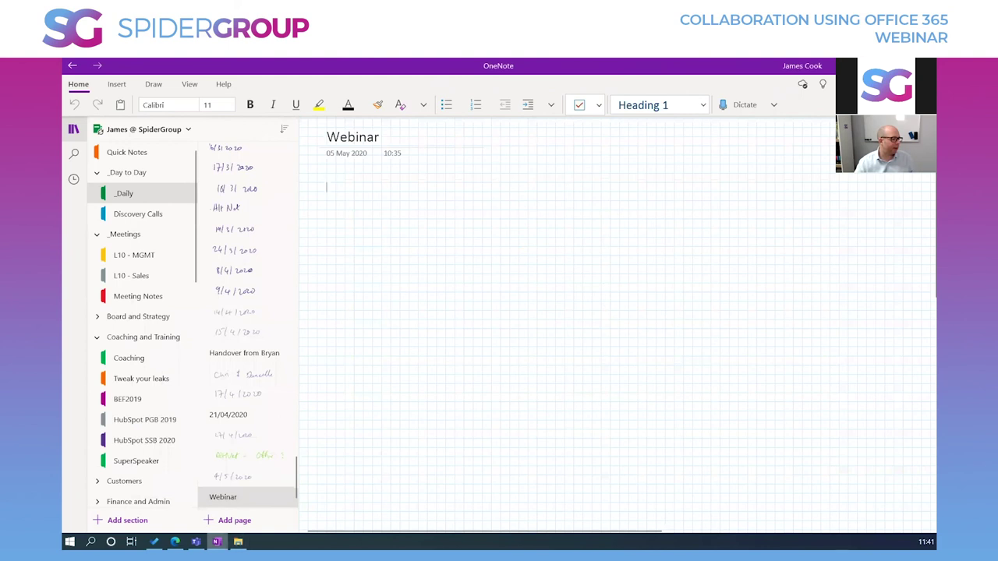
click(238, 541)
click(216, 541)
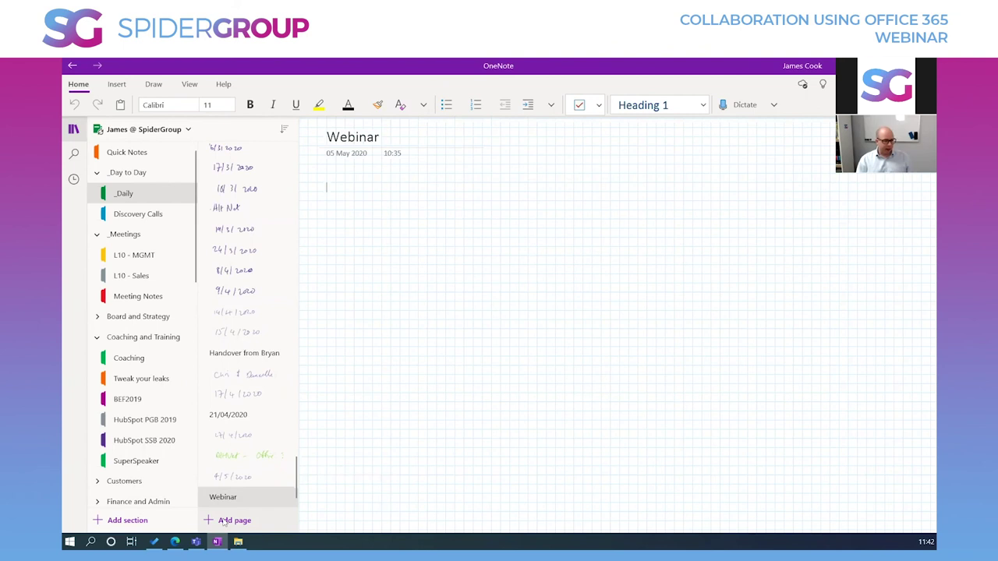
drag(345, 281, 459, 269)
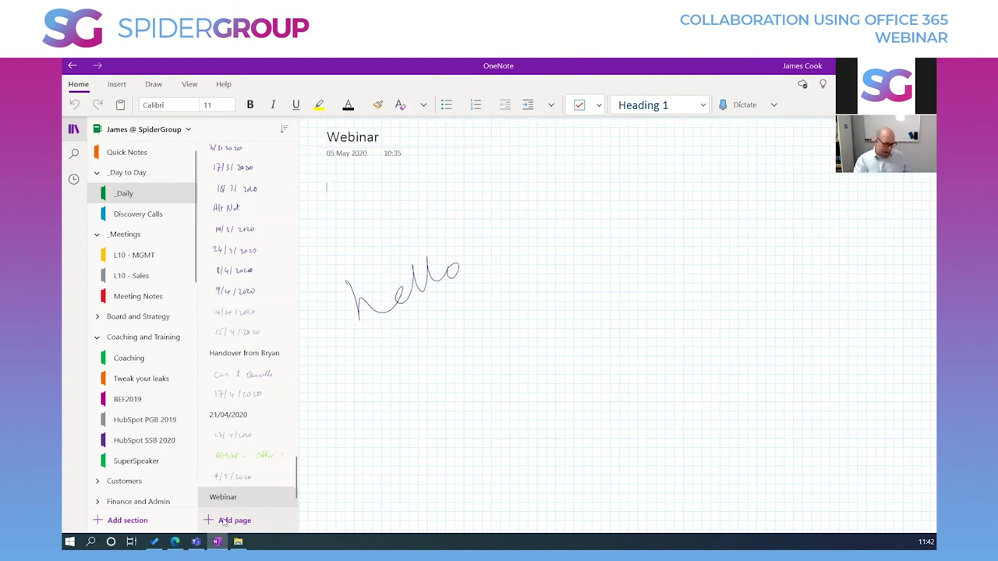
mouse_move(379, 393)
mouse_down()
mouse_move(447, 399)
mouse_move(479, 374)
mouse_up()
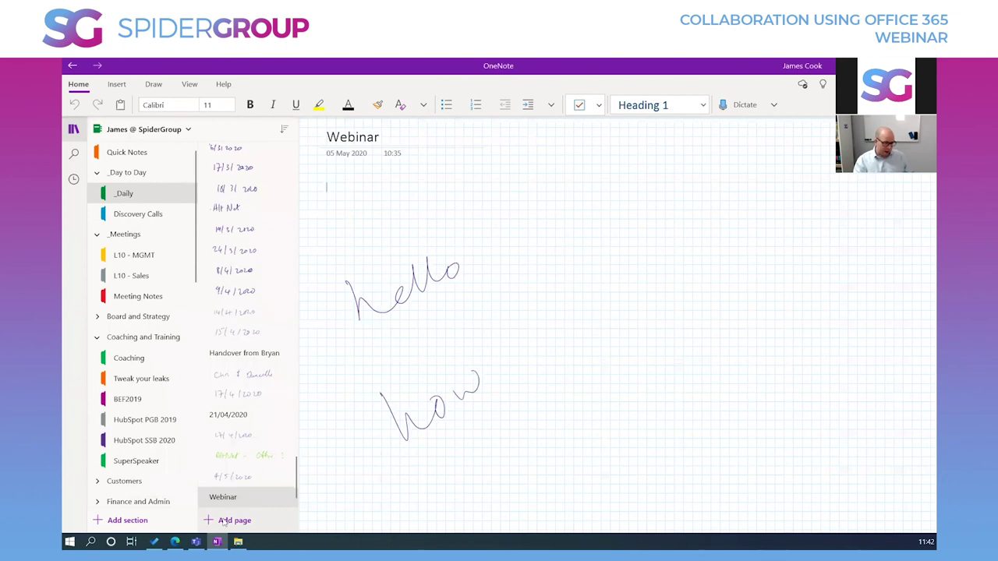
mouse_move(535, 343)
mouse_down()
mouse_move(537, 358)
mouse_move(559, 323)
mouse_move(585, 311)
mouse_up()
drag(477, 433, 496, 477)
drag(507, 418, 535, 407)
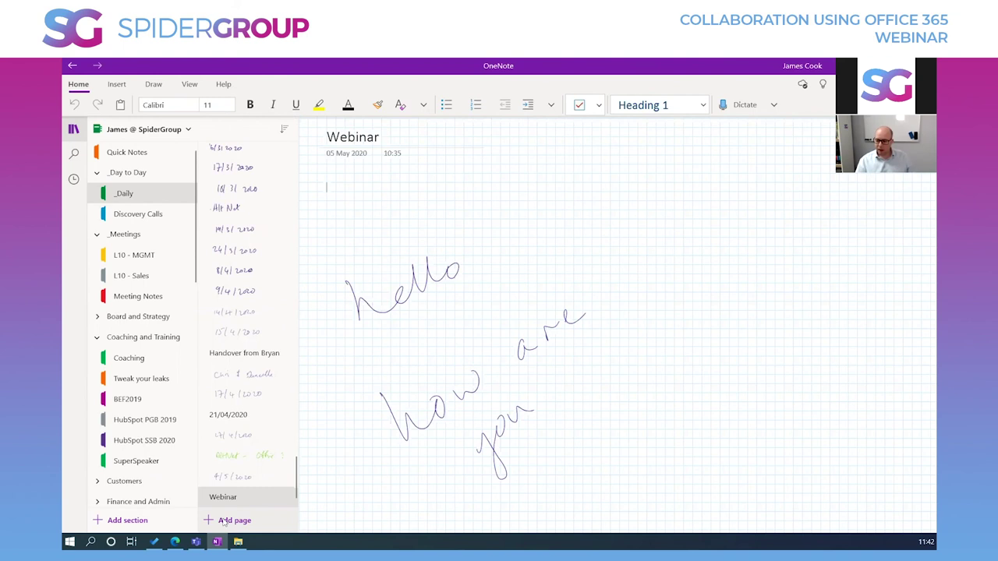
mouse_move(327, 218)
mouse_down()
mouse_move(392, 320)
mouse_move(663, 491)
mouse_move(673, 472)
mouse_up()
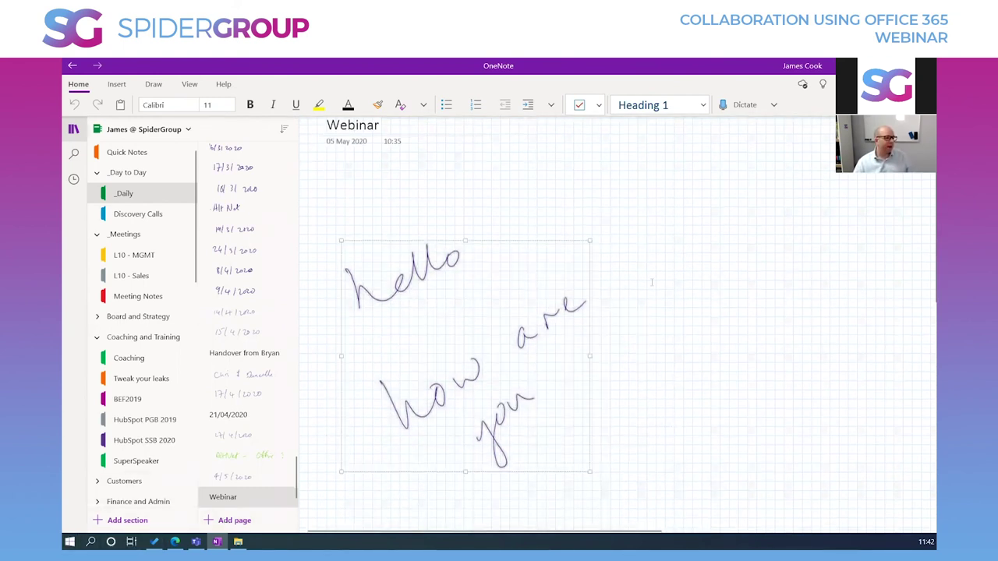
click(705, 256)
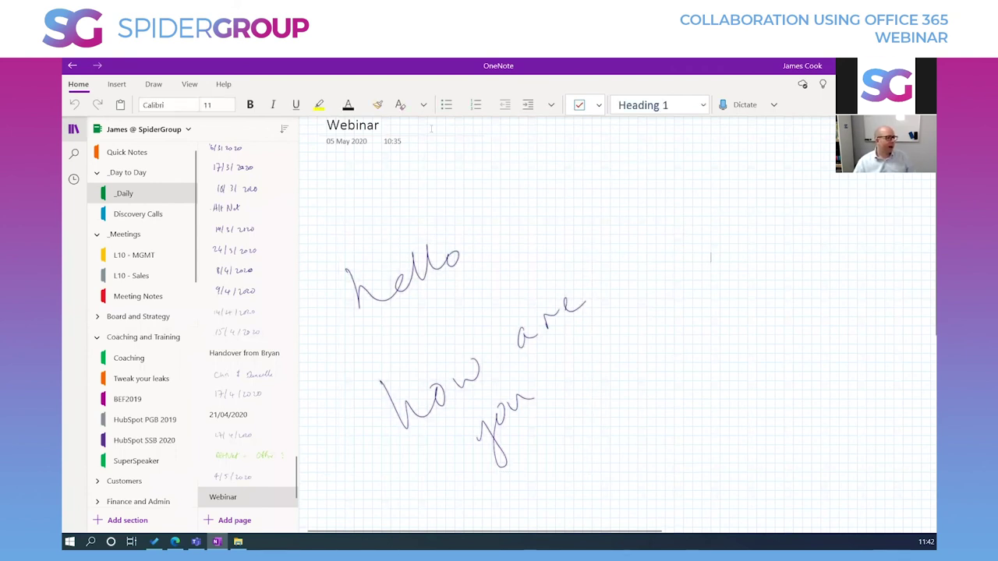
- Place the cursor below the Webinar page's title, start Dictate, and dismiss its privacy notice
click(326, 188)
click(774, 107)
click(773, 111)
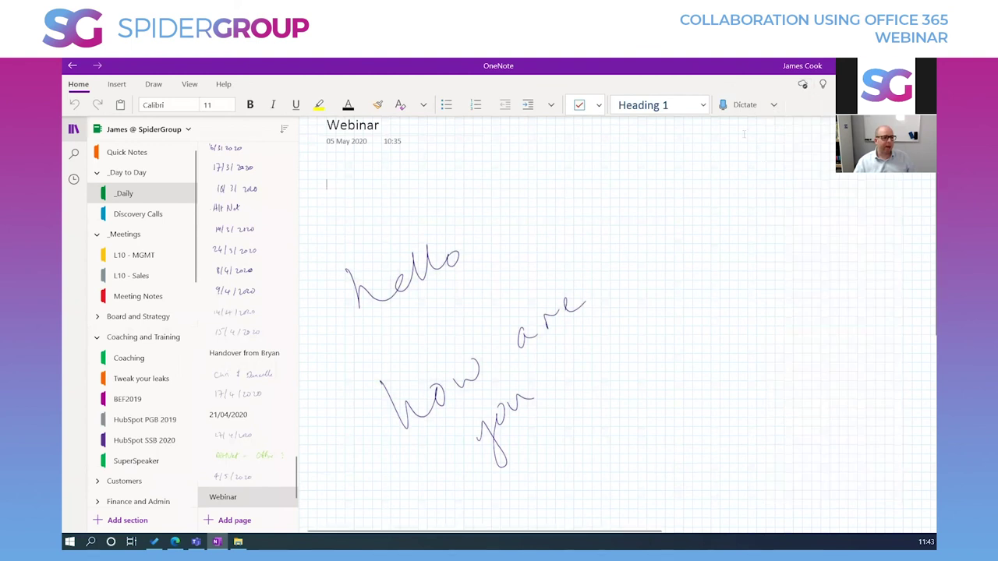
click(735, 113)
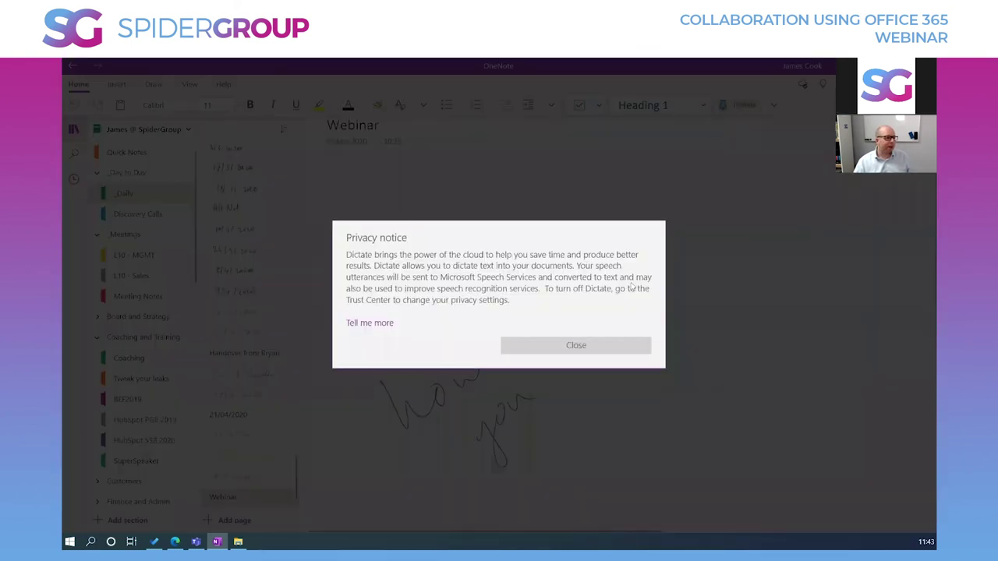
click(554, 351)
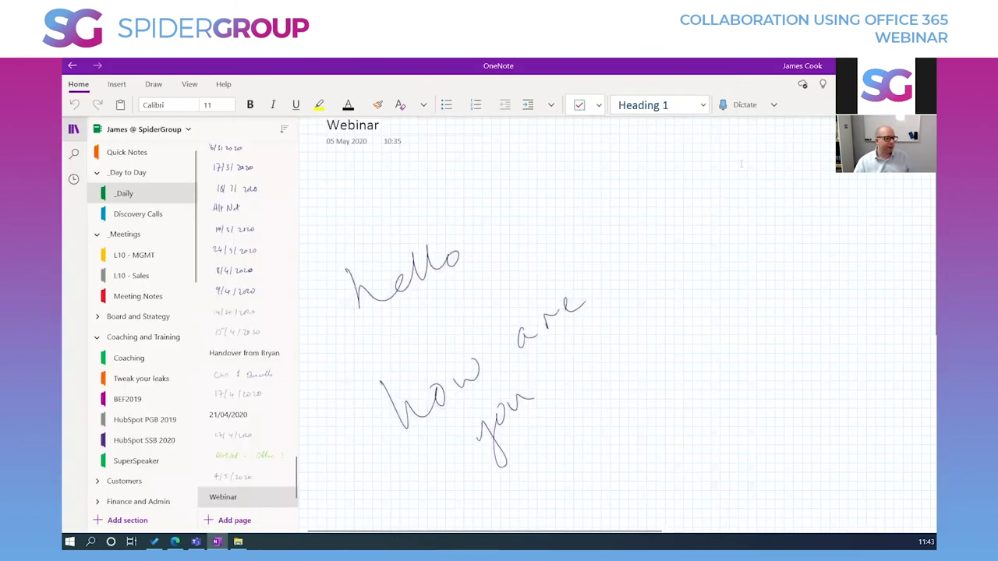
- Allow microphone access, dictate "Access to my microphone and then it will then start putting the text in without me having to type", and stop dictation
click(738, 108)
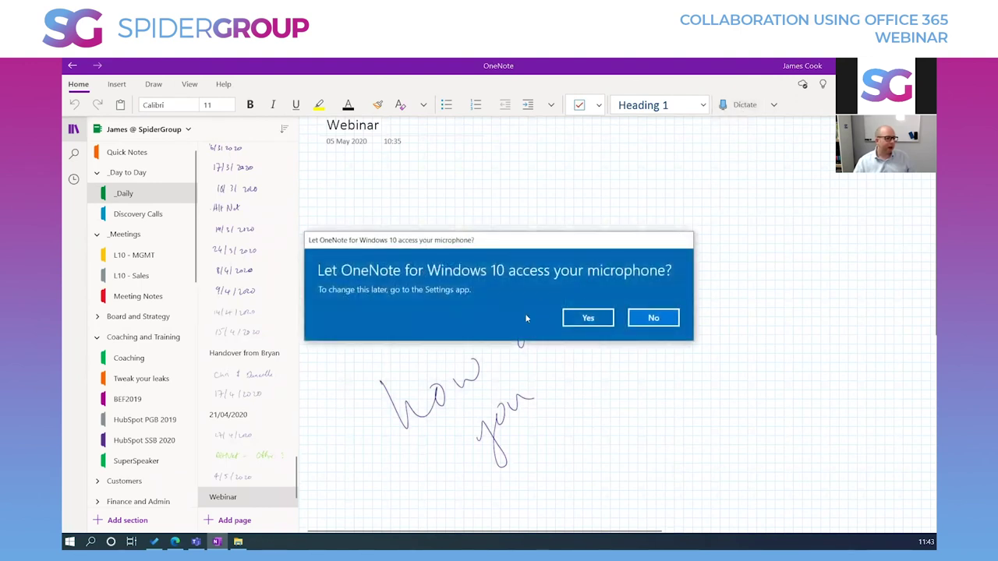
click(594, 320)
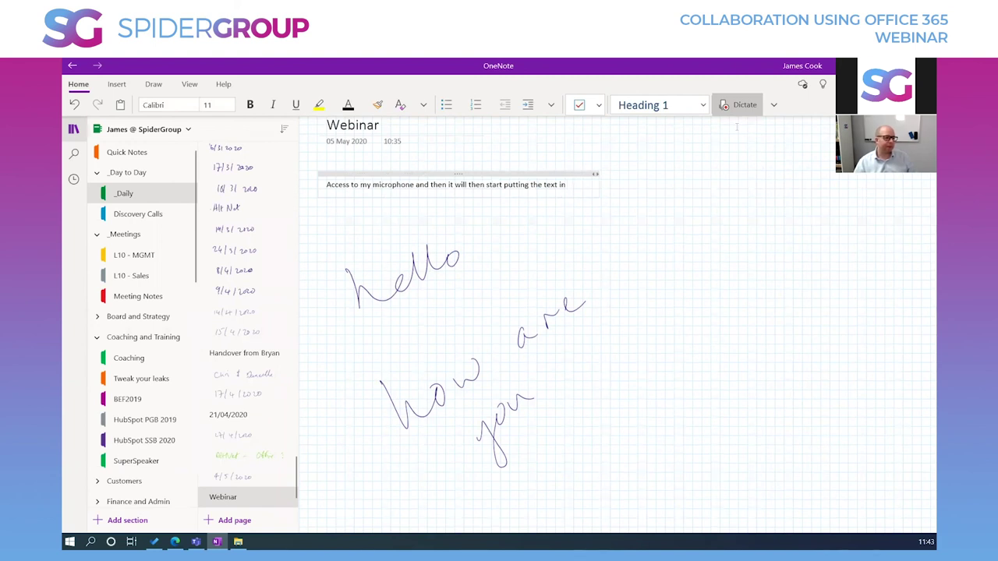
click(737, 106)
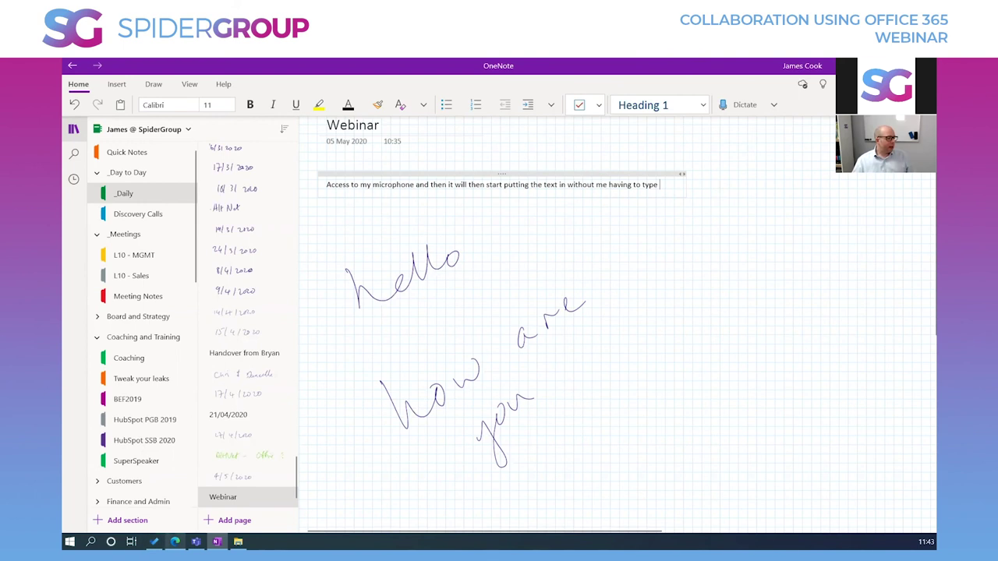
- Switch to OneDrive in the browser and view the Office 365 app list and the Automate options for My files
key(alt+Tab)
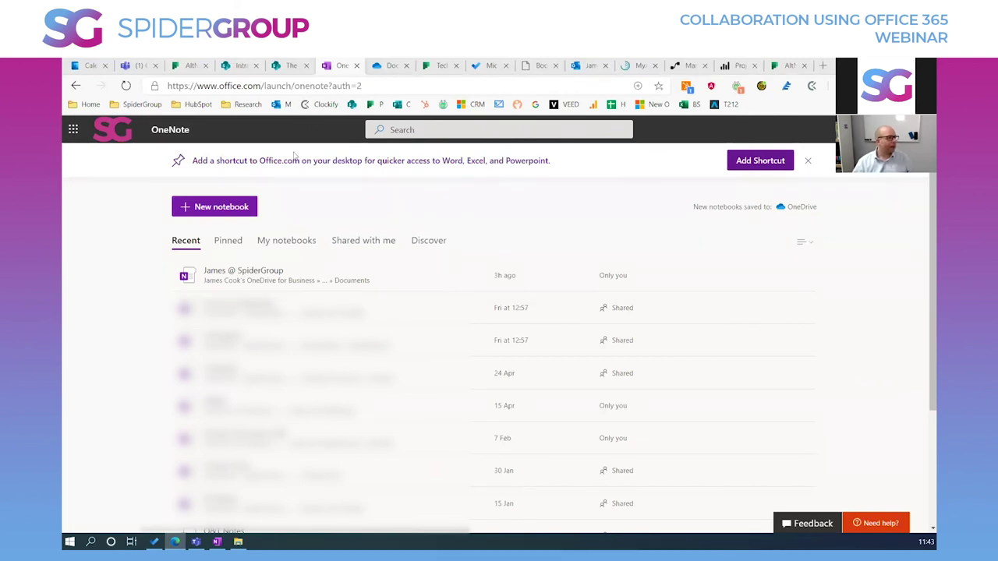
click(388, 66)
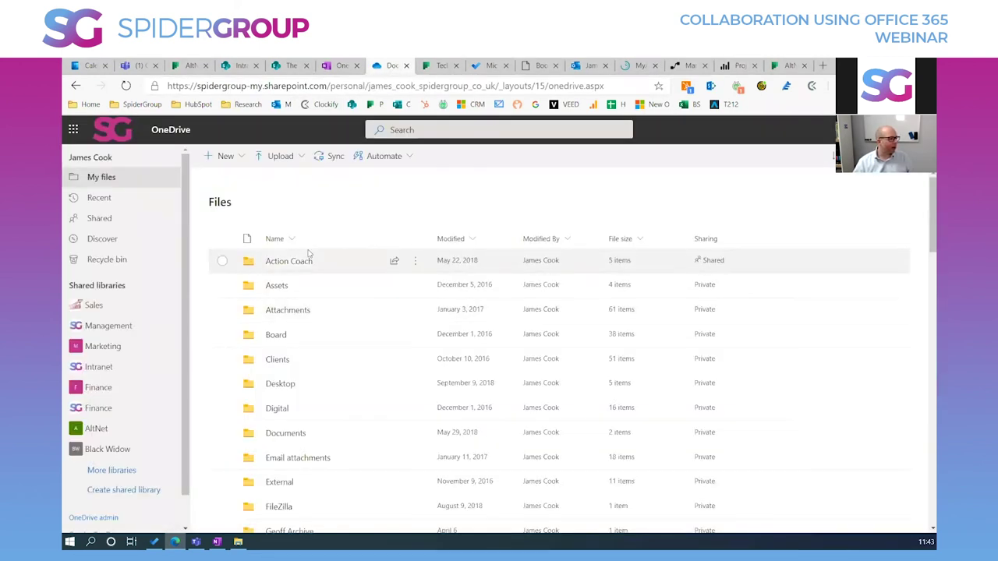
click(72, 130)
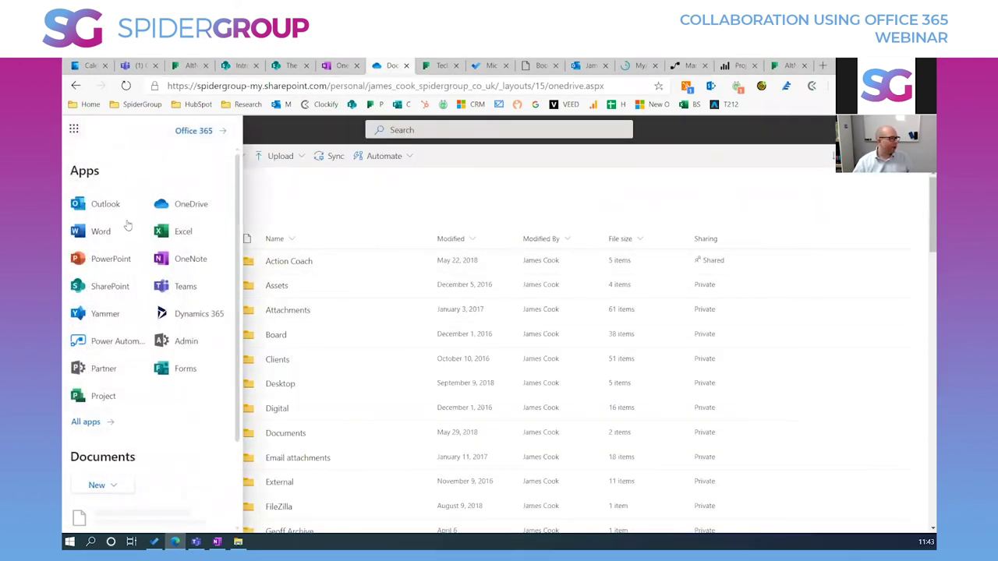
click(357, 178)
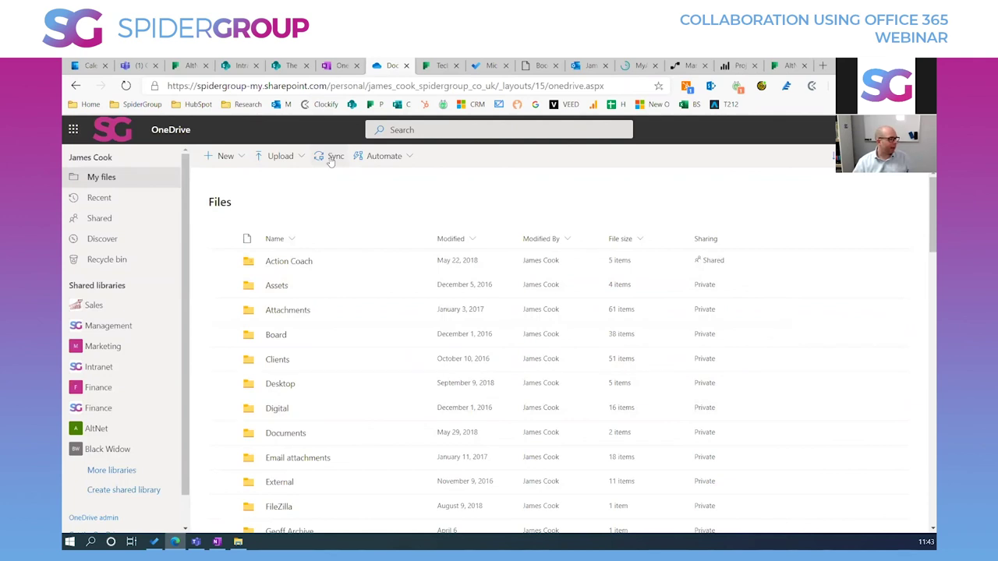
click(412, 162)
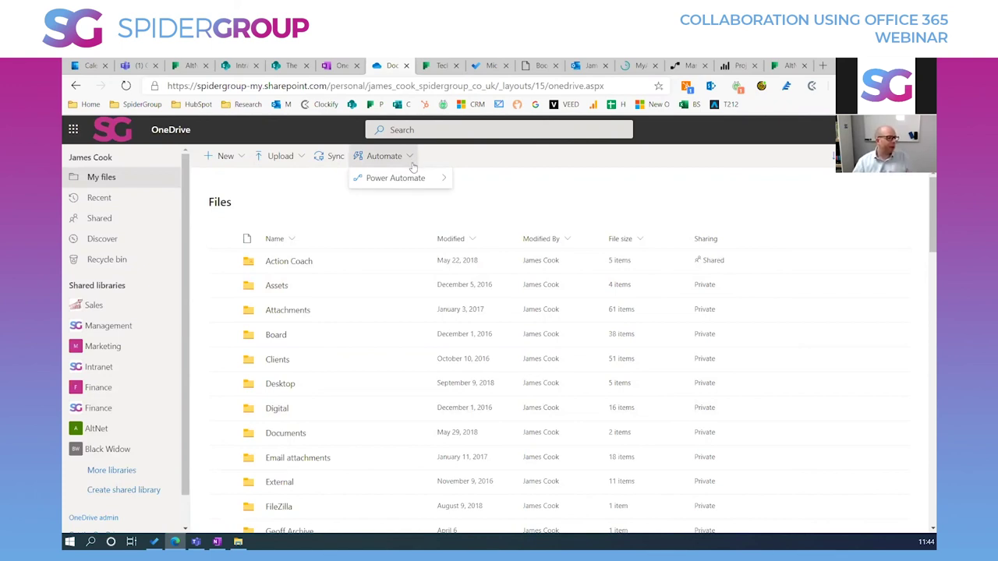
click(527, 192)
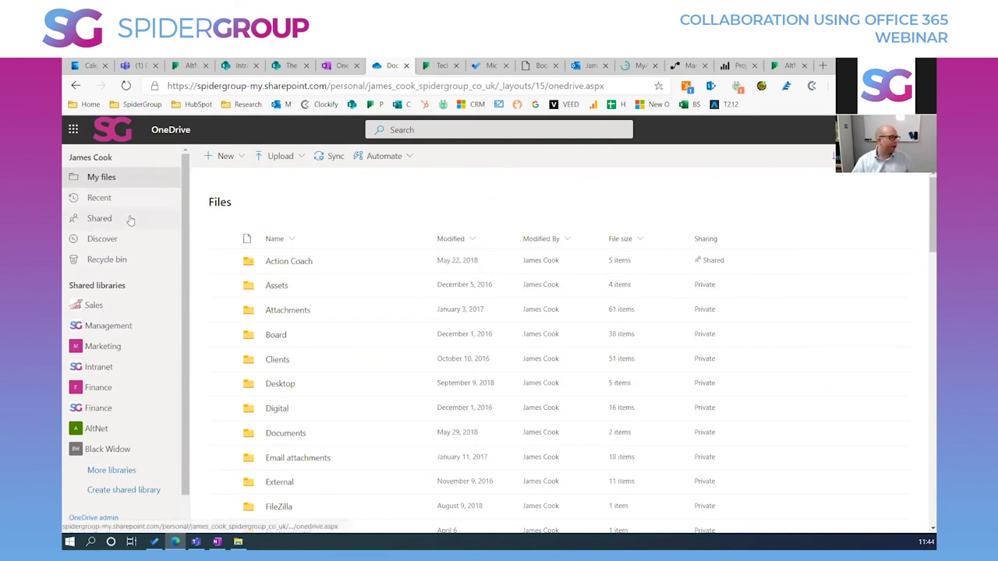
- View the files shared with you and shared by you in OneDrive, and return to My files
click(99, 218)
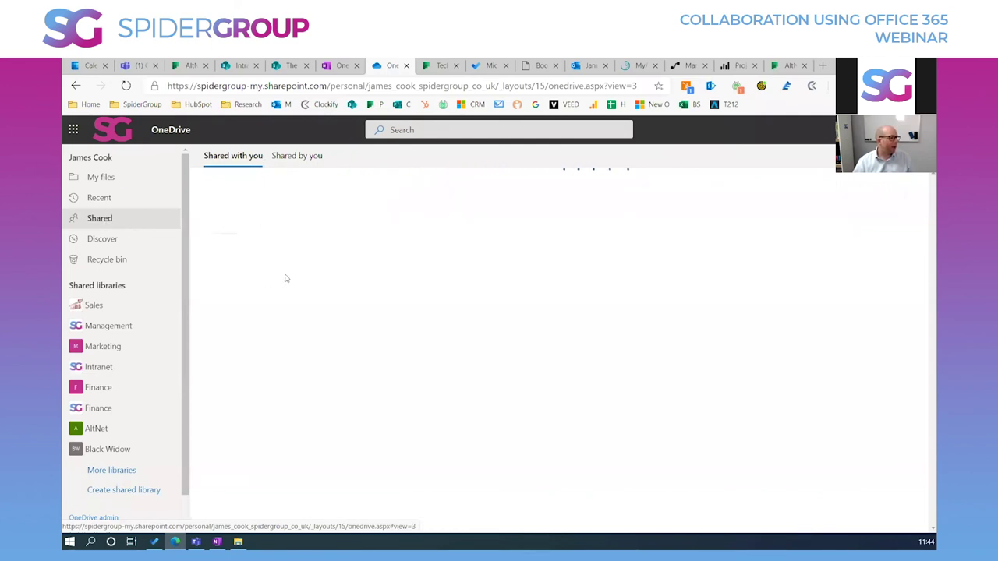
click(306, 157)
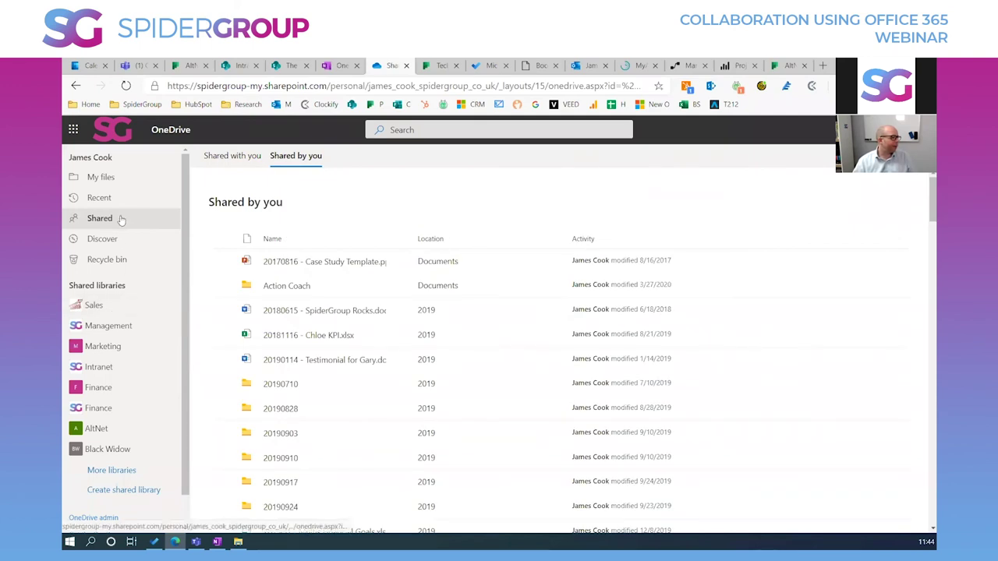
click(117, 179)
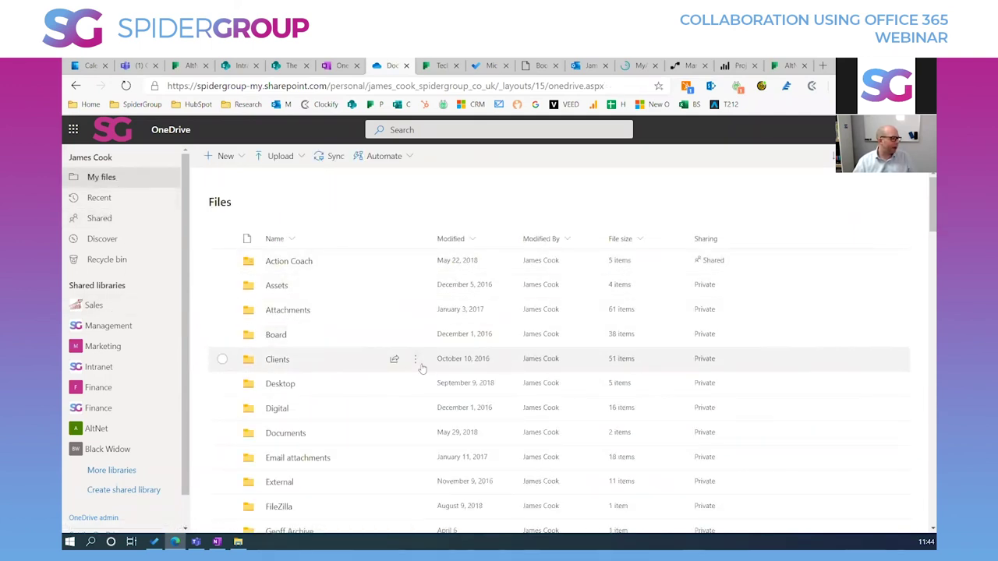
- Create a folder named "Upload to me" in OneDrive's My files and open it
click(225, 155)
click(248, 178)
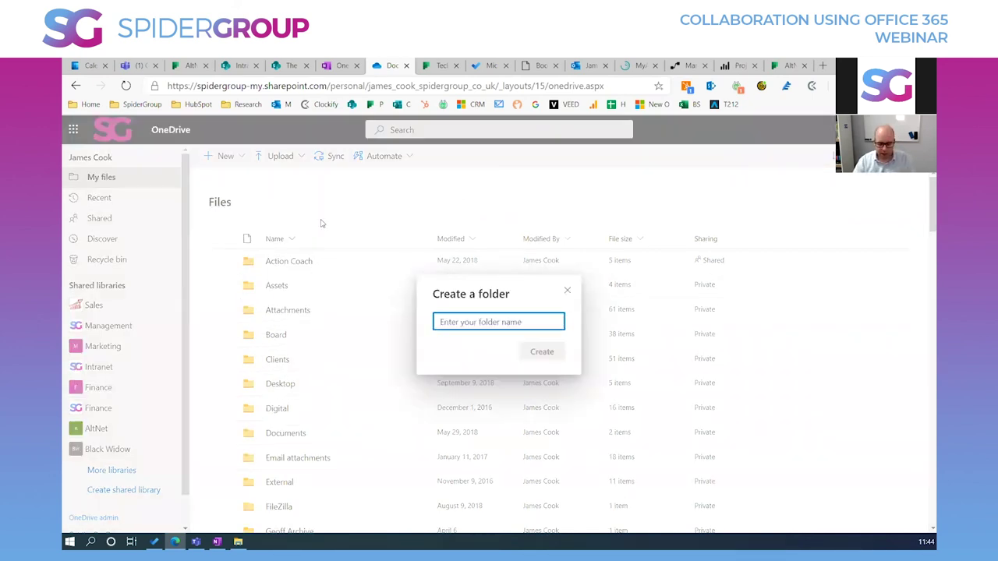
text(Upload)
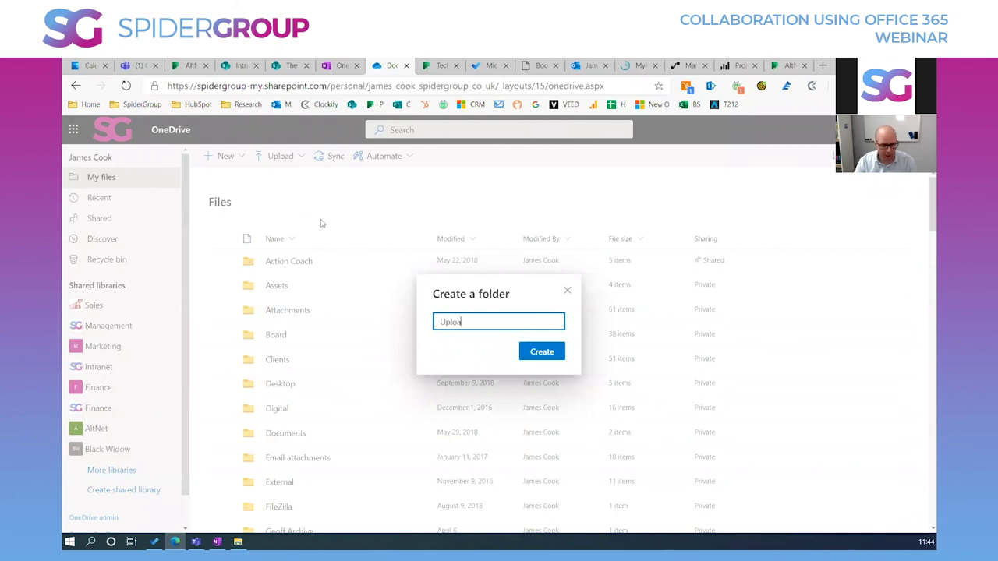
text( to me)
key(Return)
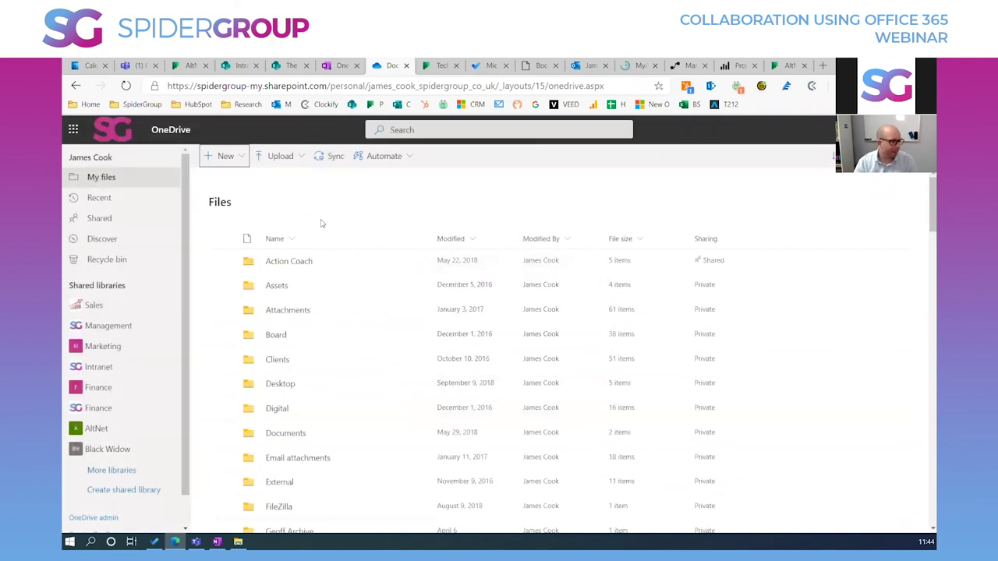
scroll(352, 336, down, 4)
scroll(353, 346, down, 6)
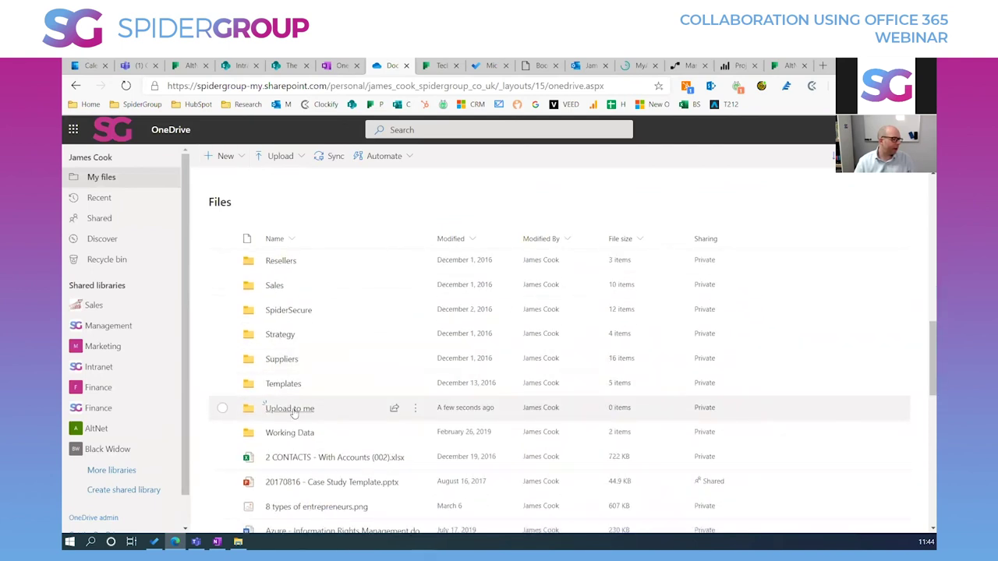
click(305, 410)
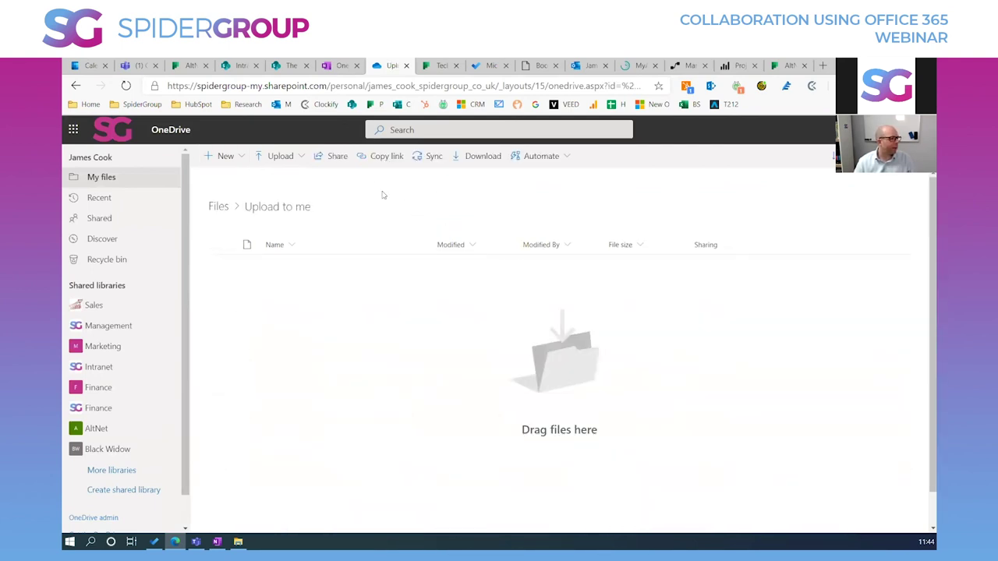
- View the Send Link sharing options for the "Upload to me" folder, close them, and return to the Files list
click(334, 157)
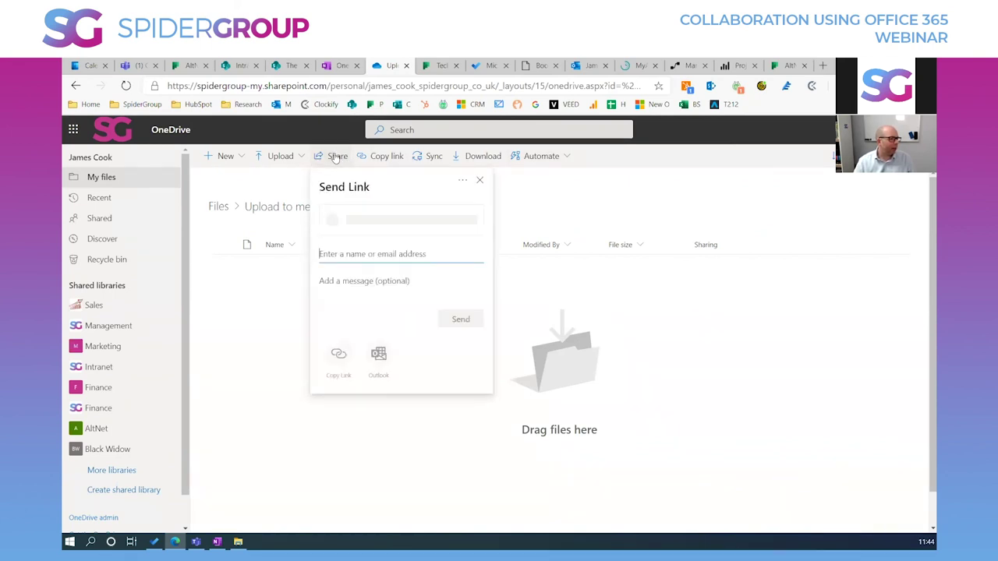
click(481, 180)
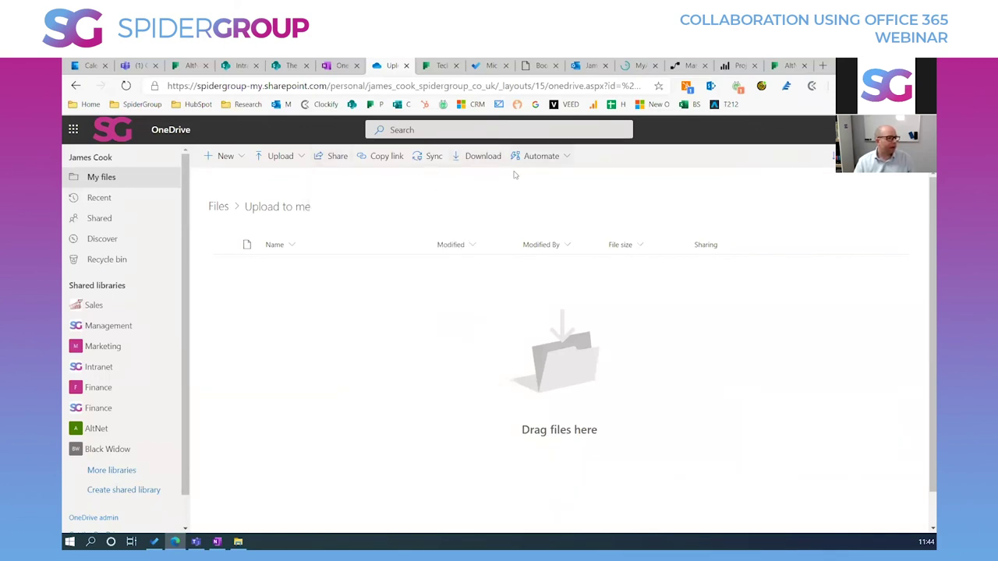
click(218, 206)
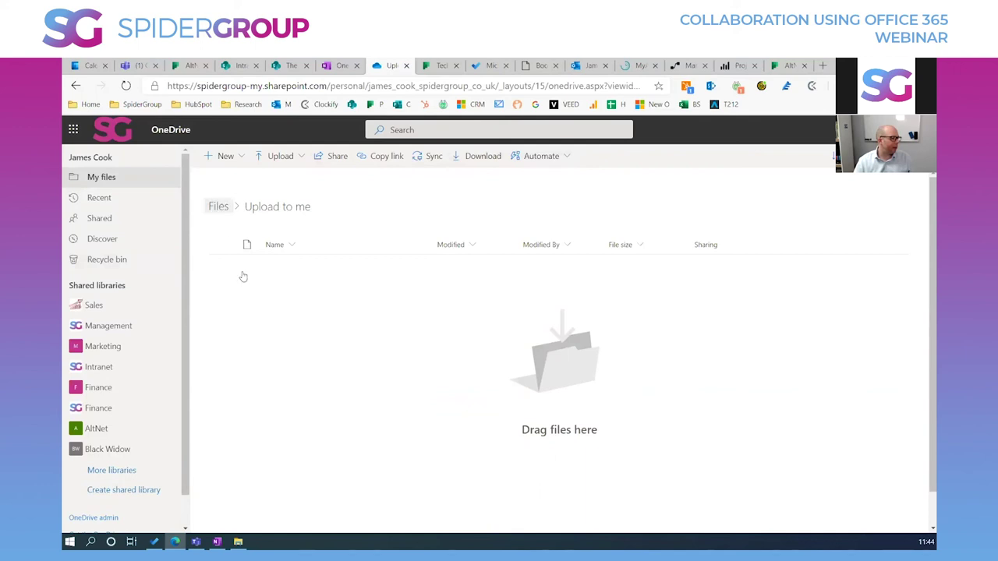
- Create a file request named "Something" for the "Upload to me" folder, without sending it by email
scroll(316, 391, down, 10)
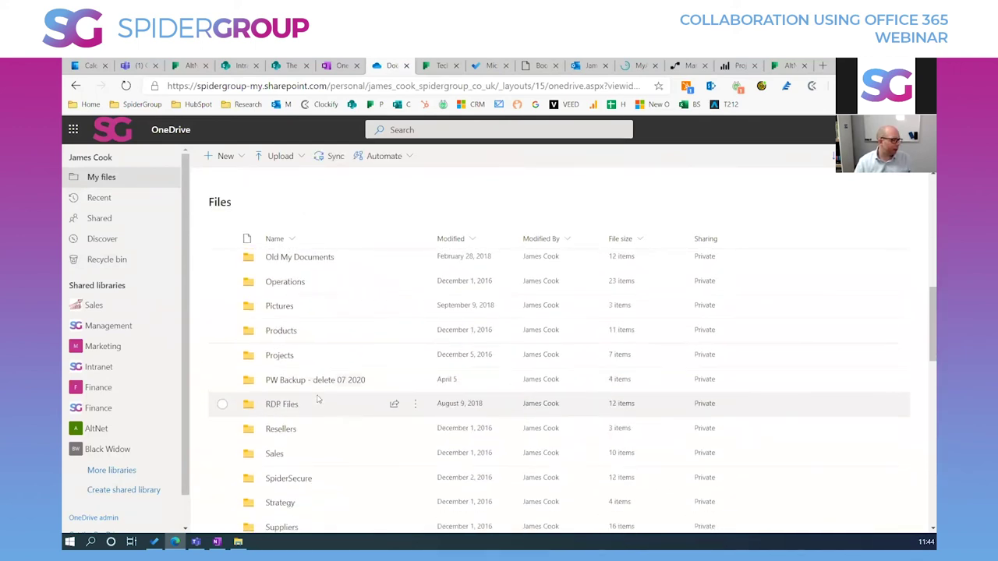
scroll(319, 402, down, 2)
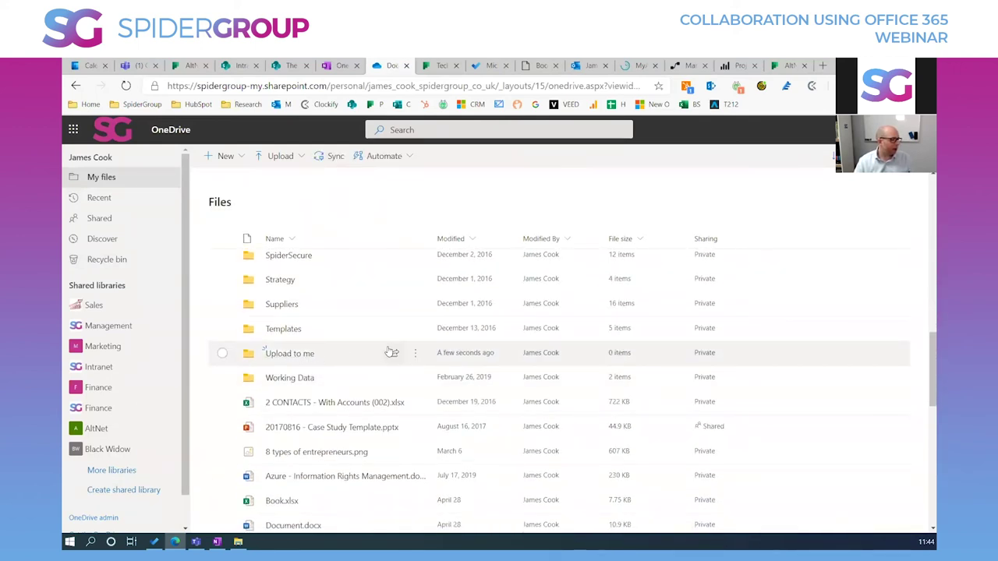
click(416, 354)
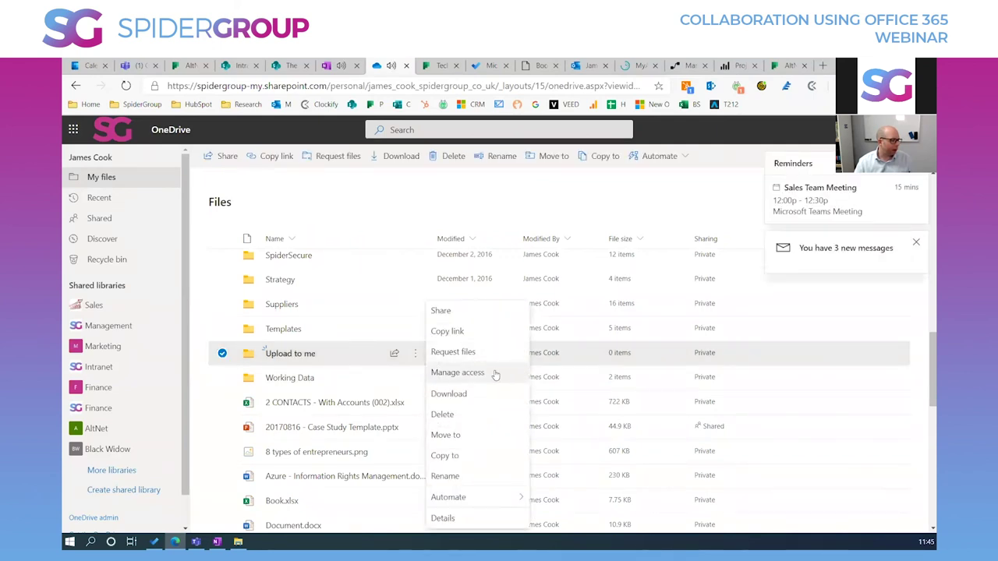
click(460, 353)
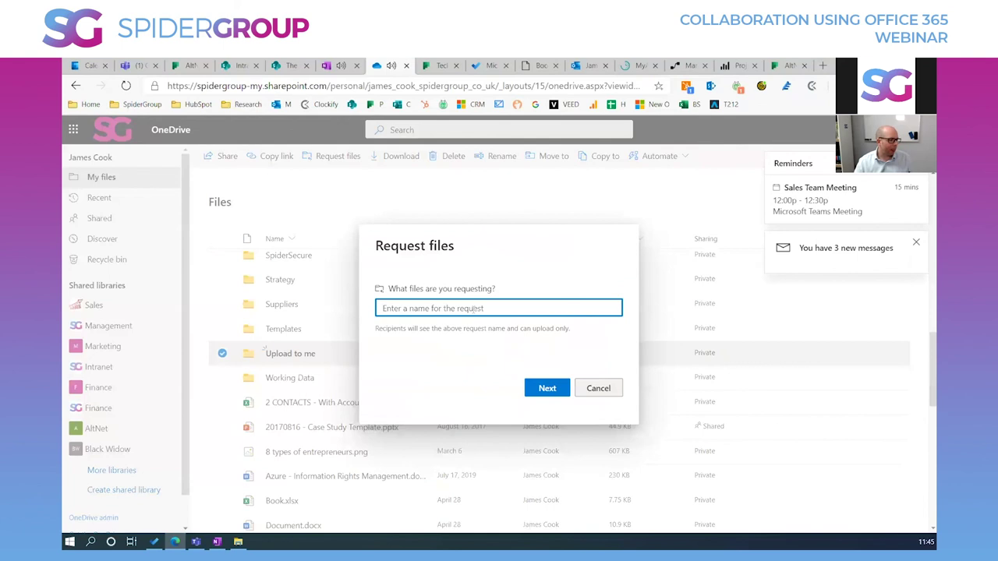
text(Something)
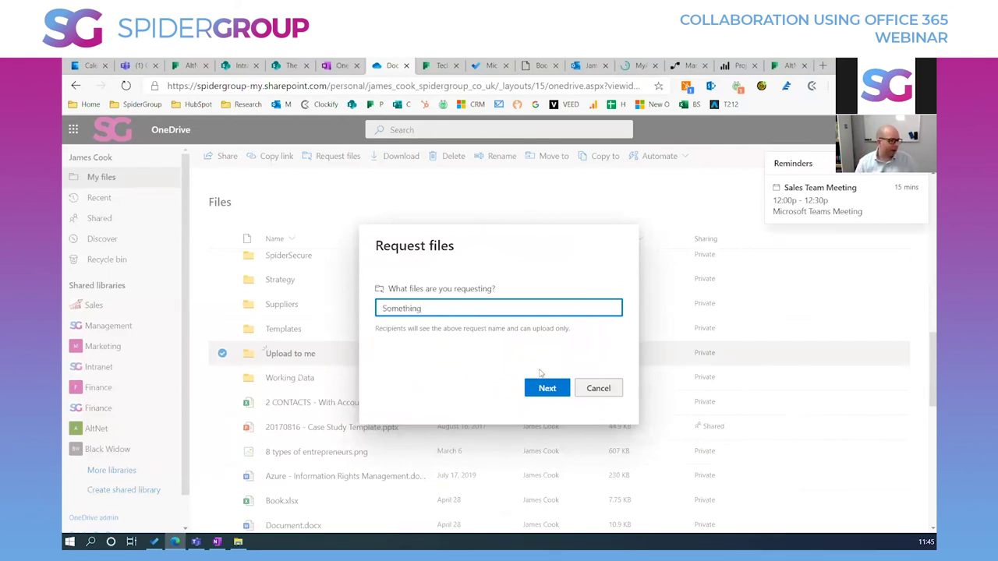
click(548, 390)
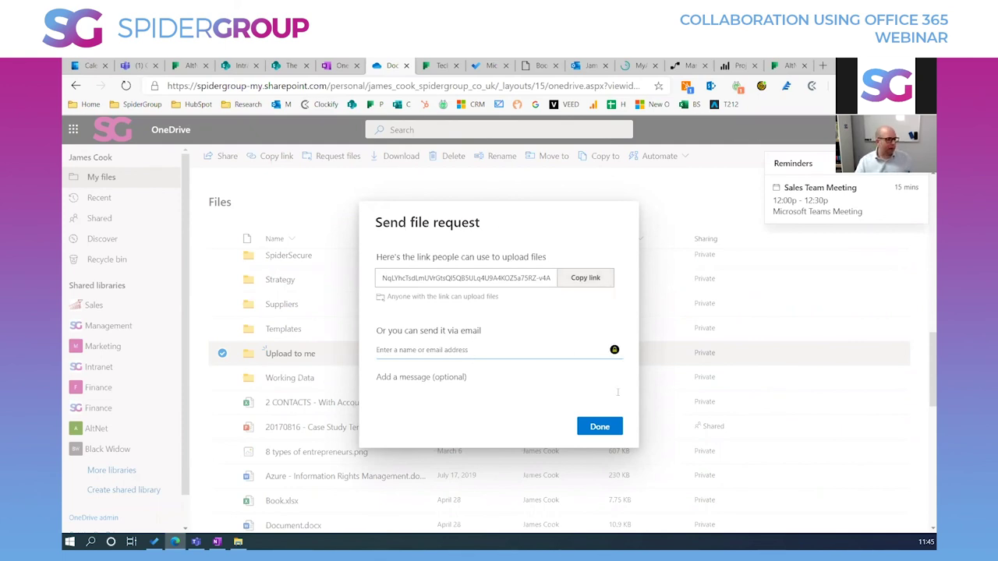
click(600, 427)
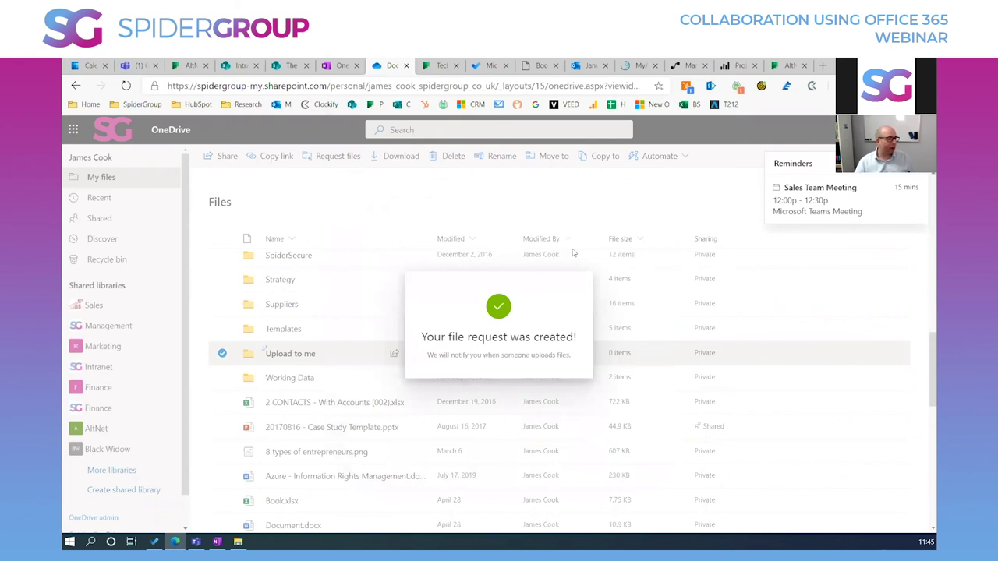
- View the Tech Webinar Series board in Planner, dismiss its welcome tip, and switch to Microsoft To Do
click(438, 66)
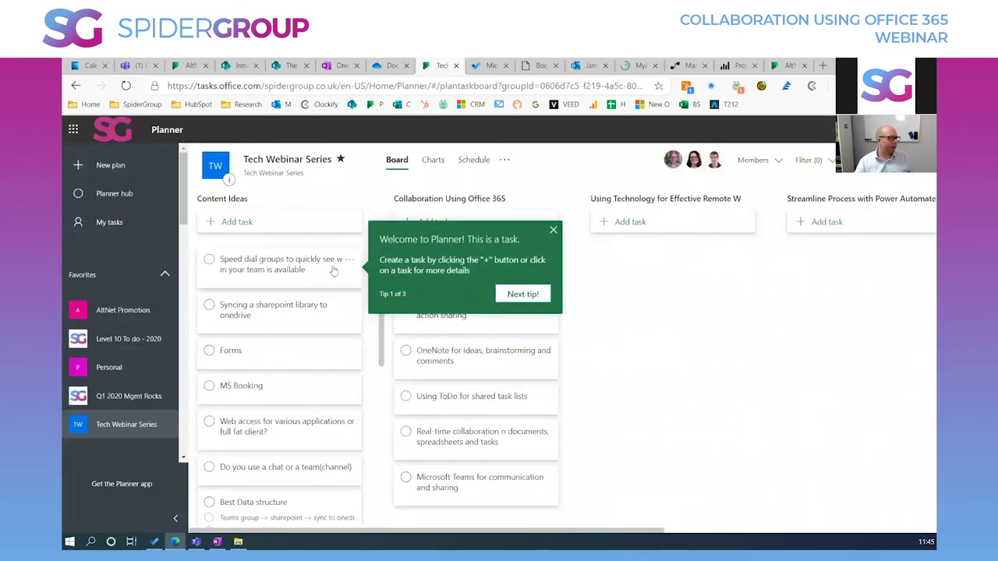
click(553, 230)
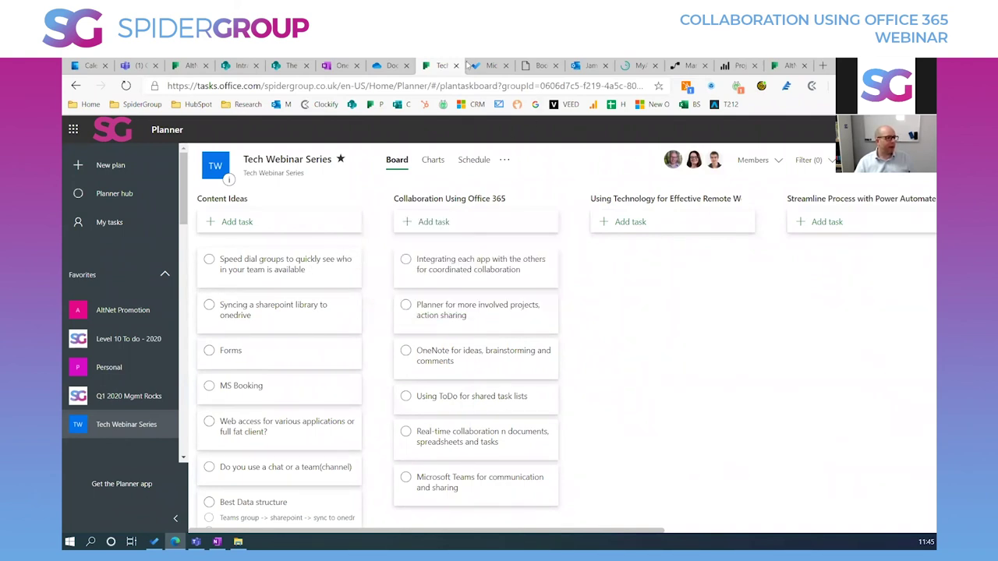
click(483, 67)
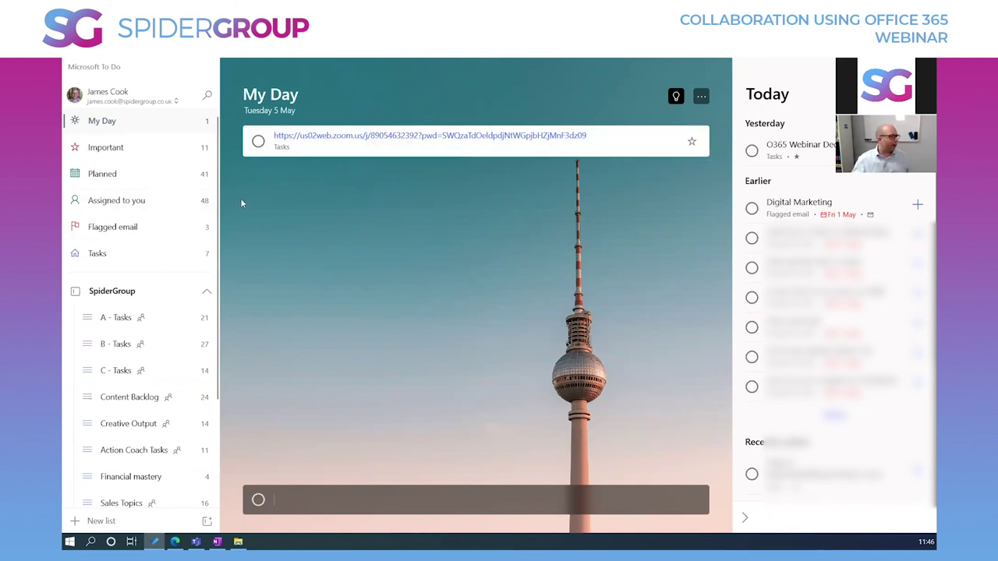
- Look through the Important, A - Tasks, B - Tasks and C - Tasks lists in To Do, ending on A - Tasks
click(125, 148)
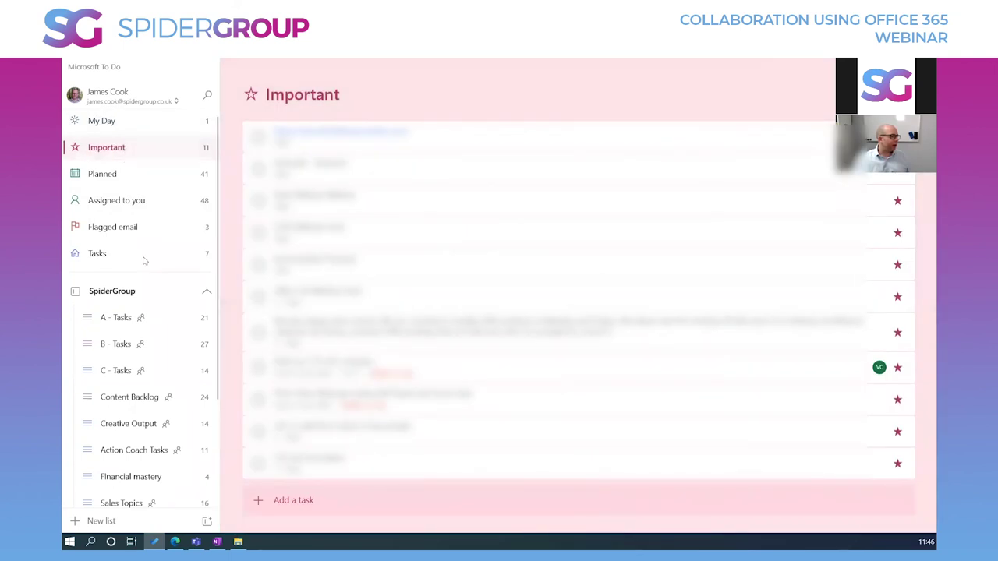
click(117, 317)
key(Down)
key(Down)
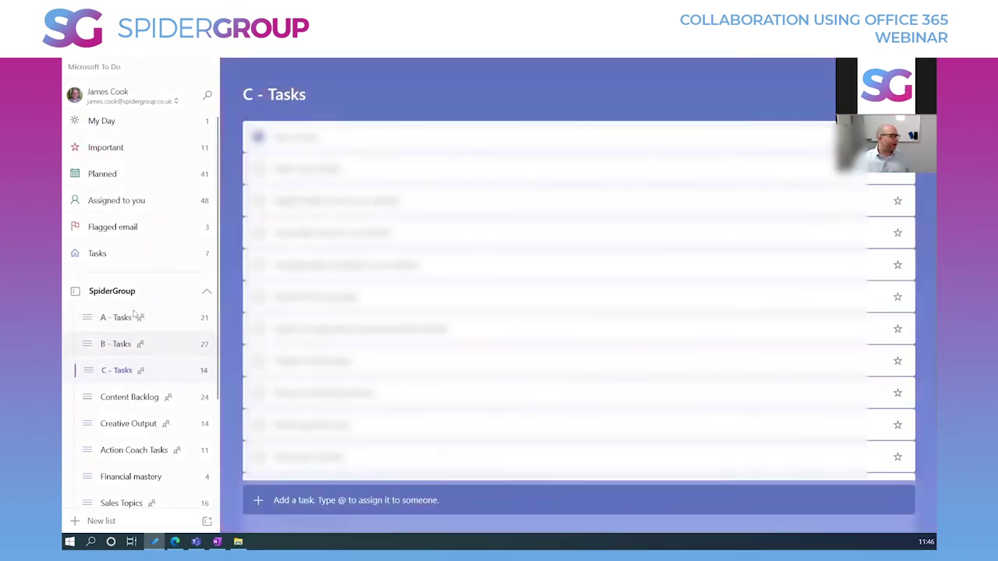
click(134, 315)
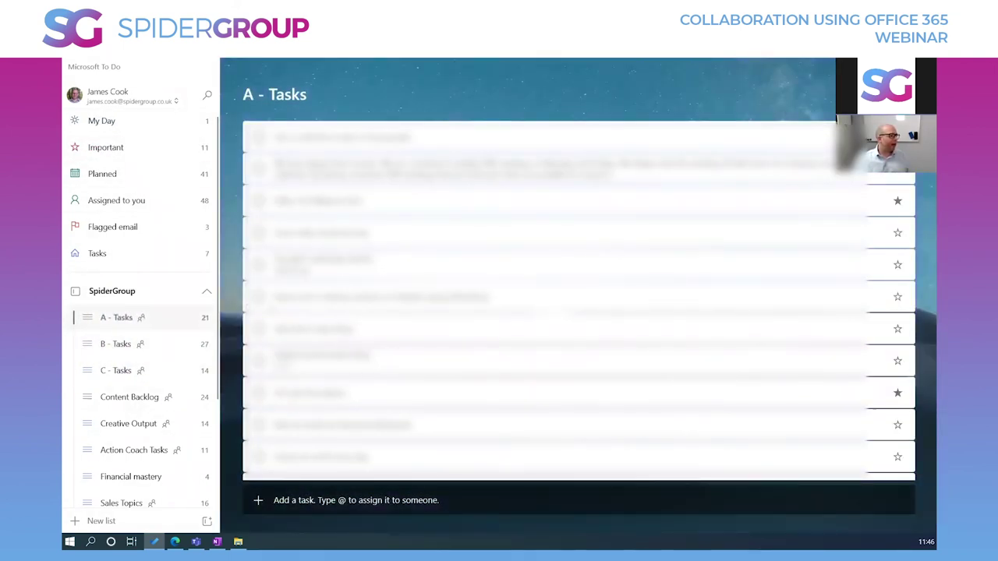
- Mark two tasks in the A - Tasks list as important and open the Important list
click(897, 265)
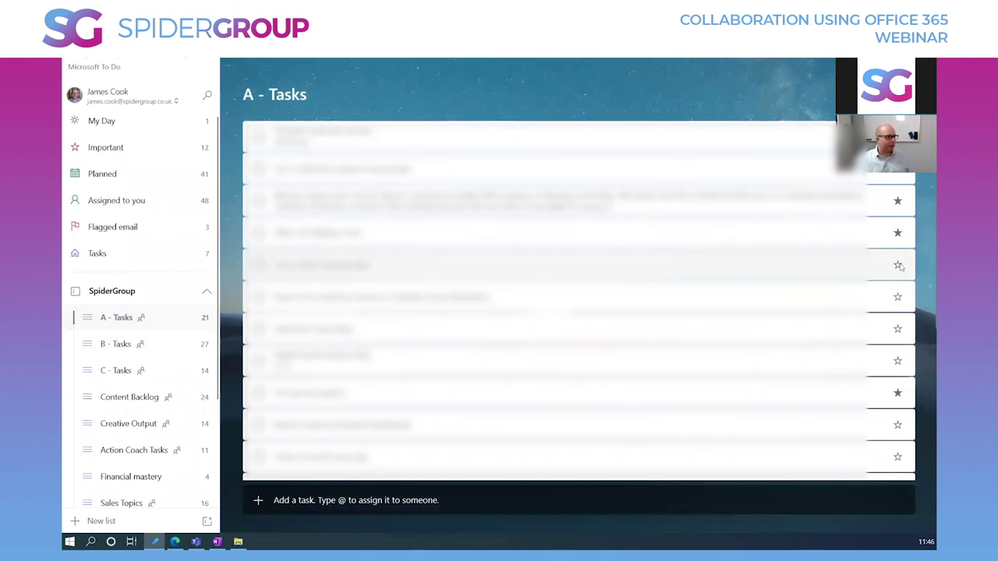
click(898, 265)
click(117, 147)
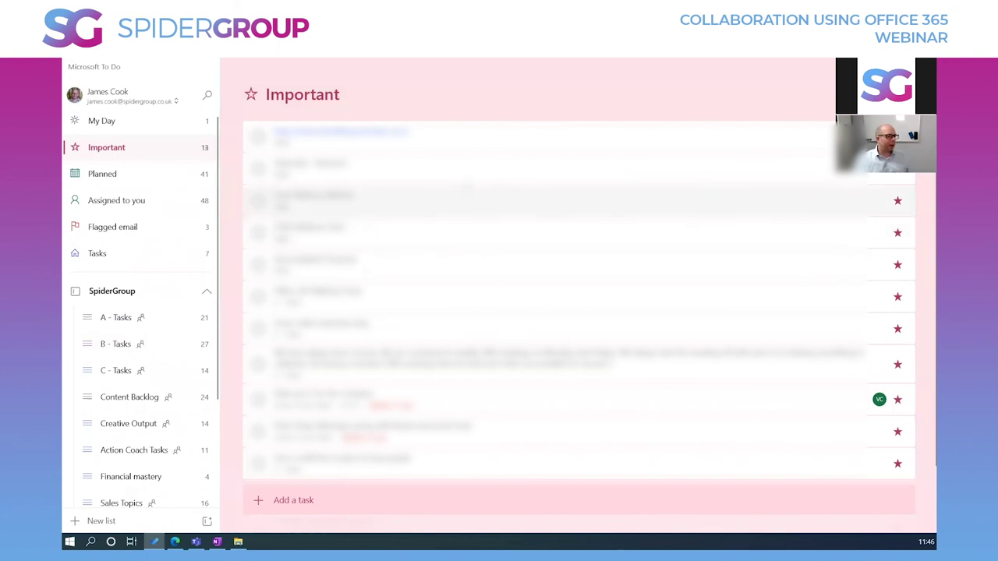
- Add Advendio - Research and the suggested tasks "Add Rock 2 time to default diary" and "Plan town hall" to My Day, completing the suggested O365 Webinar task
right_click(538, 178)
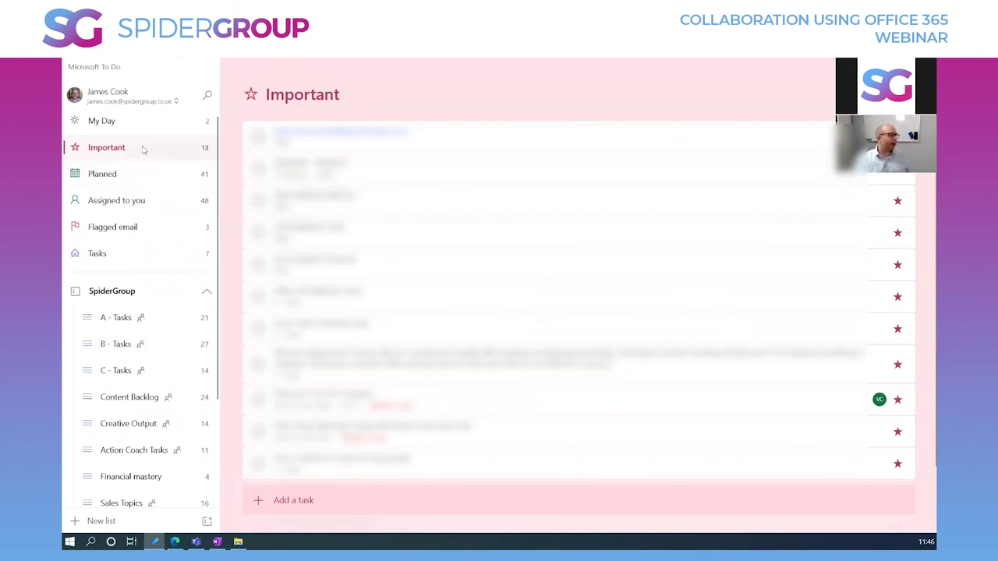
click(123, 125)
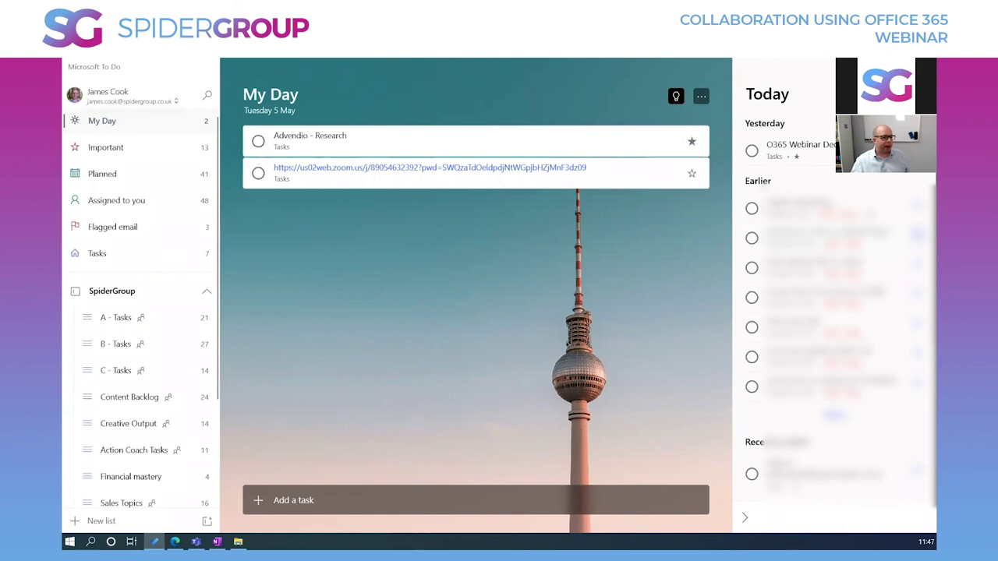
click(919, 208)
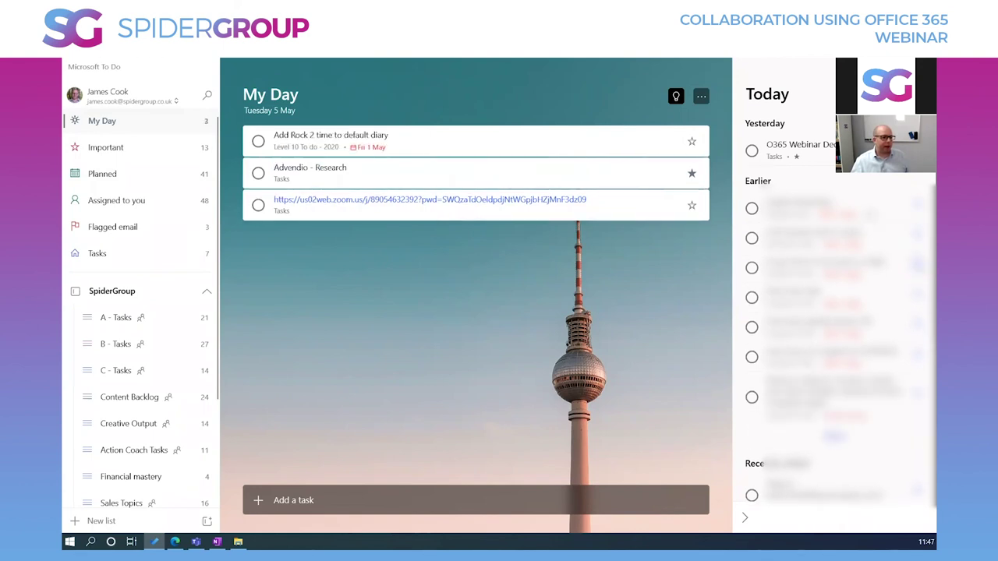
click(918, 356)
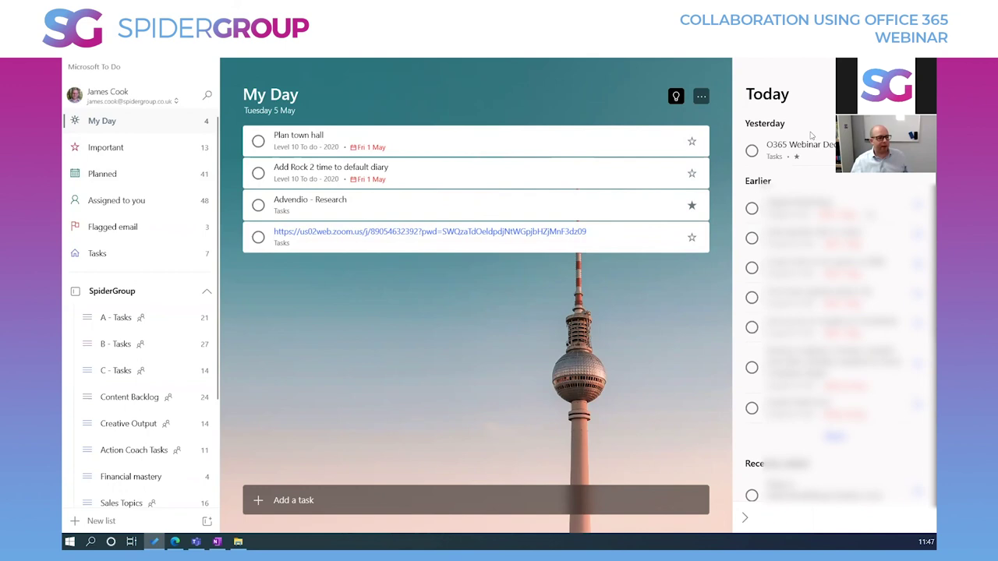
click(751, 150)
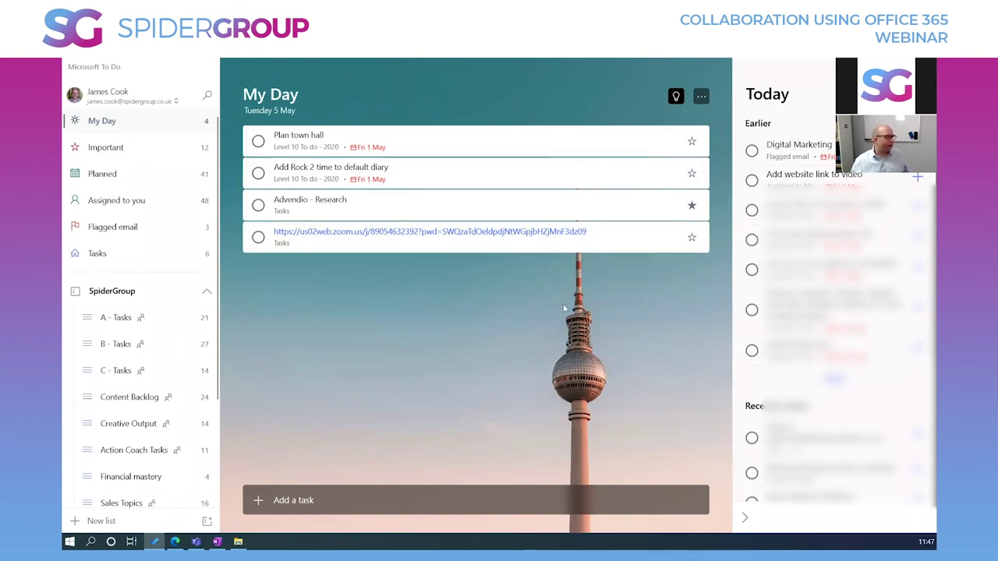
- Open the Content Backlog list and assign the task "Promote our ability to help people run webinars" to the other list member
scroll(125, 373, down, 2)
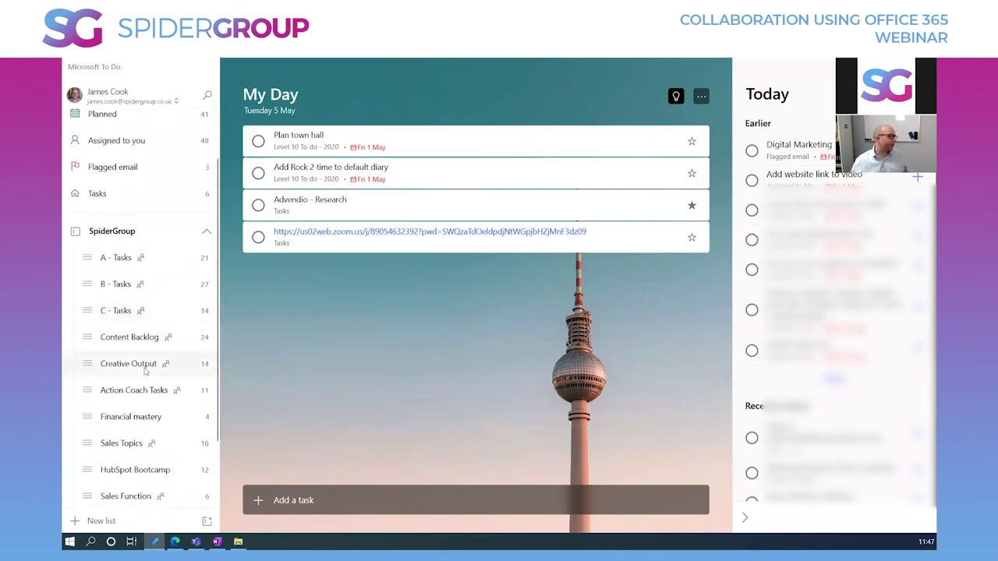
click(136, 339)
scroll(451, 343, down, 5)
scroll(478, 351, up, 5)
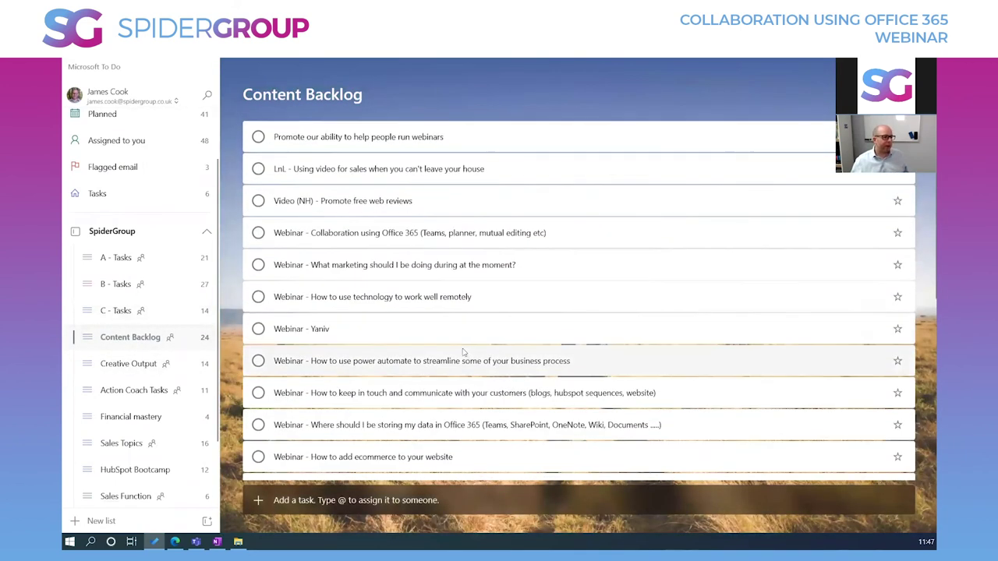
click(604, 144)
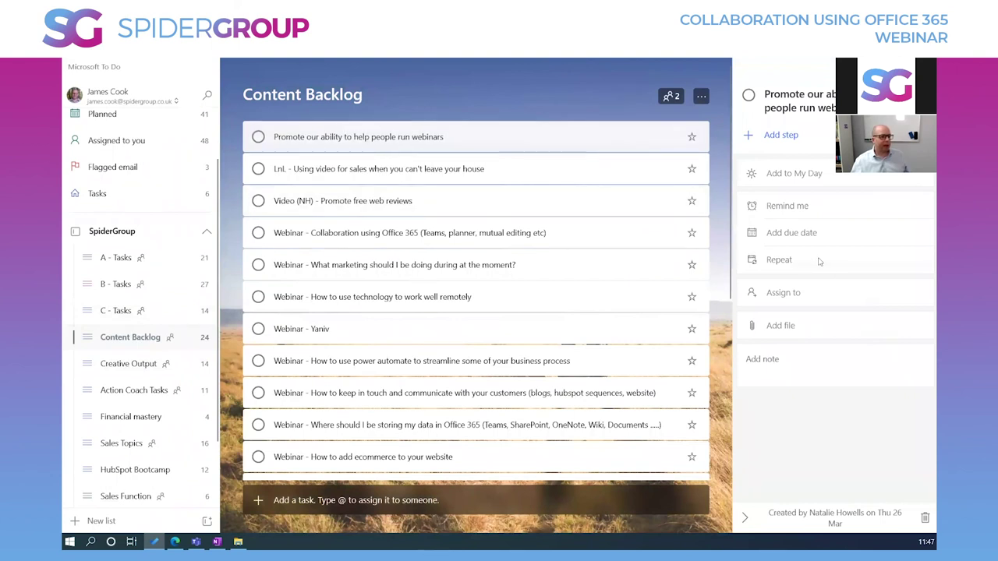
click(782, 293)
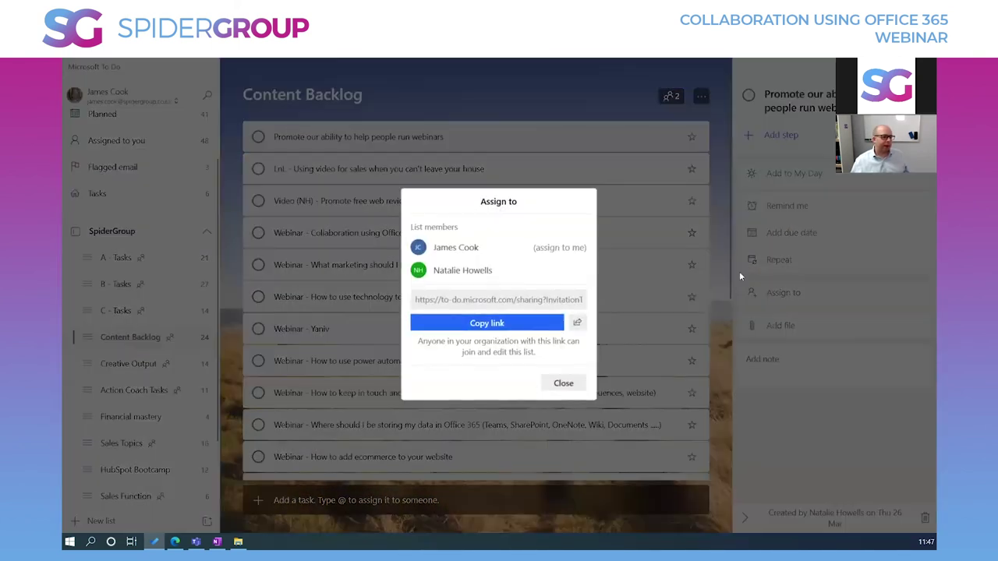
click(421, 215)
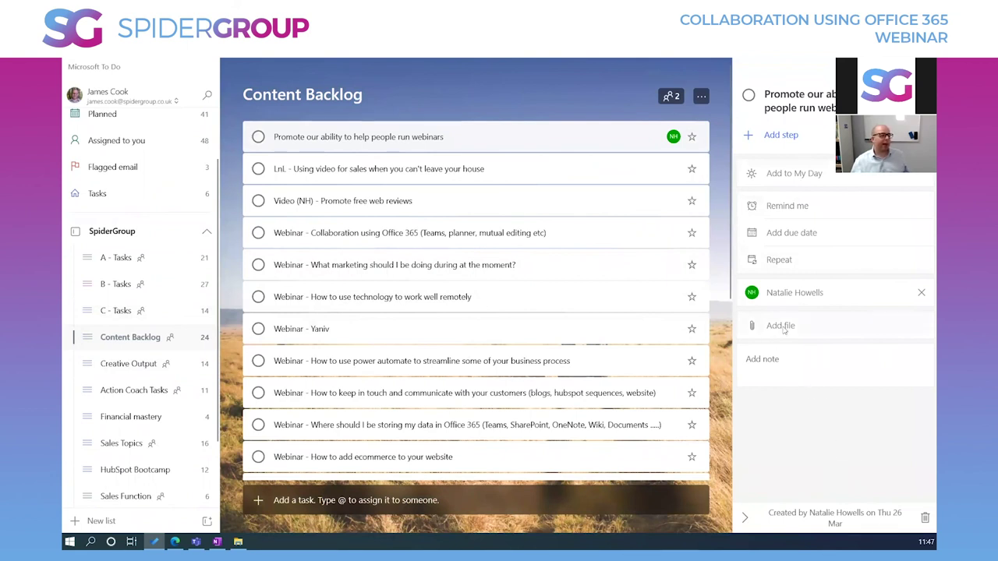
- Add a step named "step2" to the task about helping people run webinars
click(778, 135)
text(step)
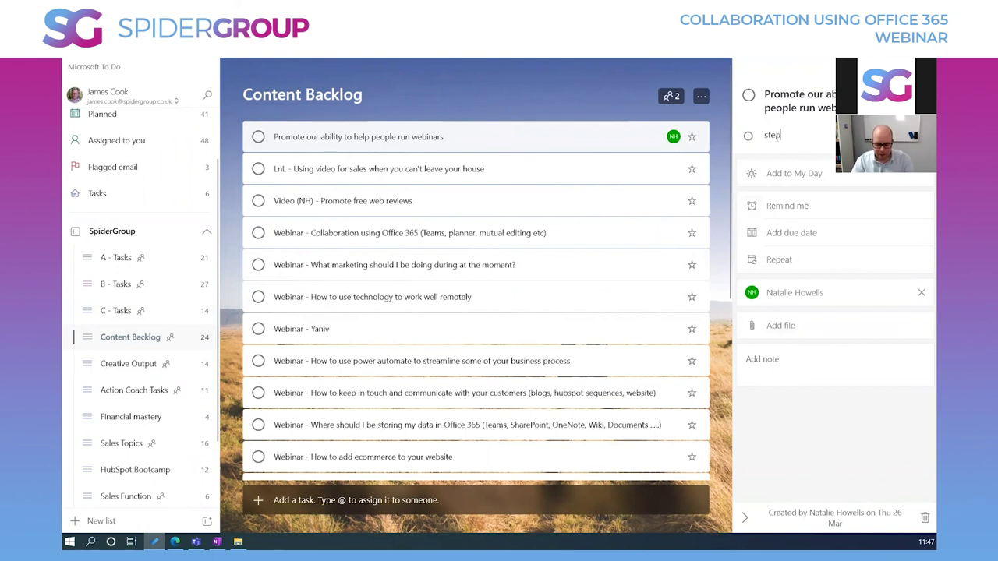
text(2)
key(Return)
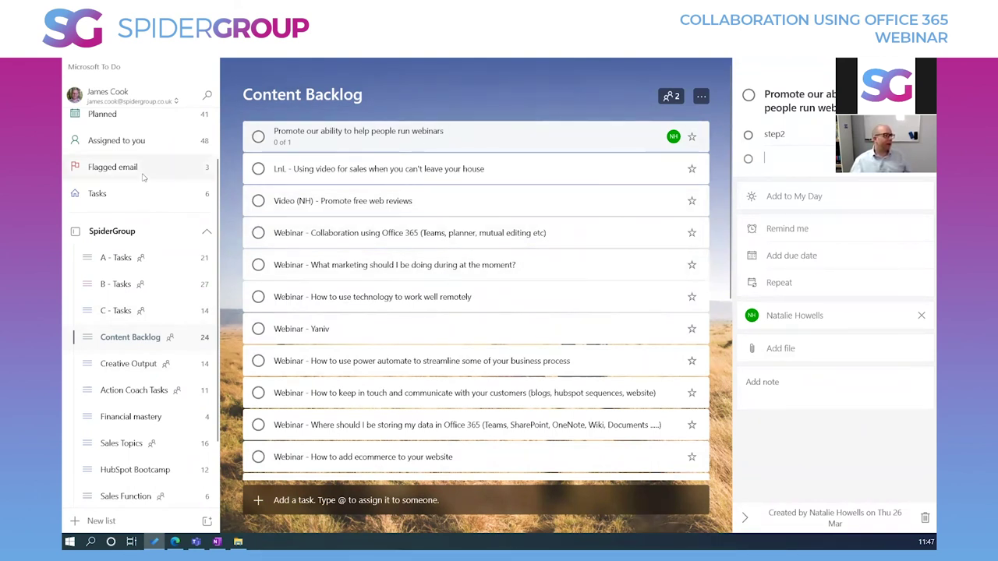
- View the Flagged email list with the details of the Digital Marketing item, and open the Tasks list
click(176, 168)
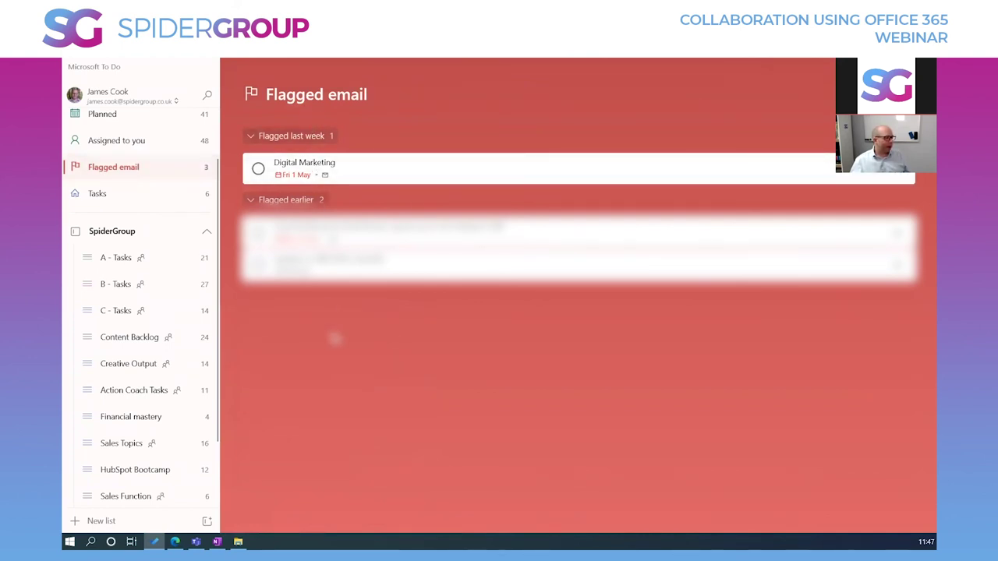
click(336, 168)
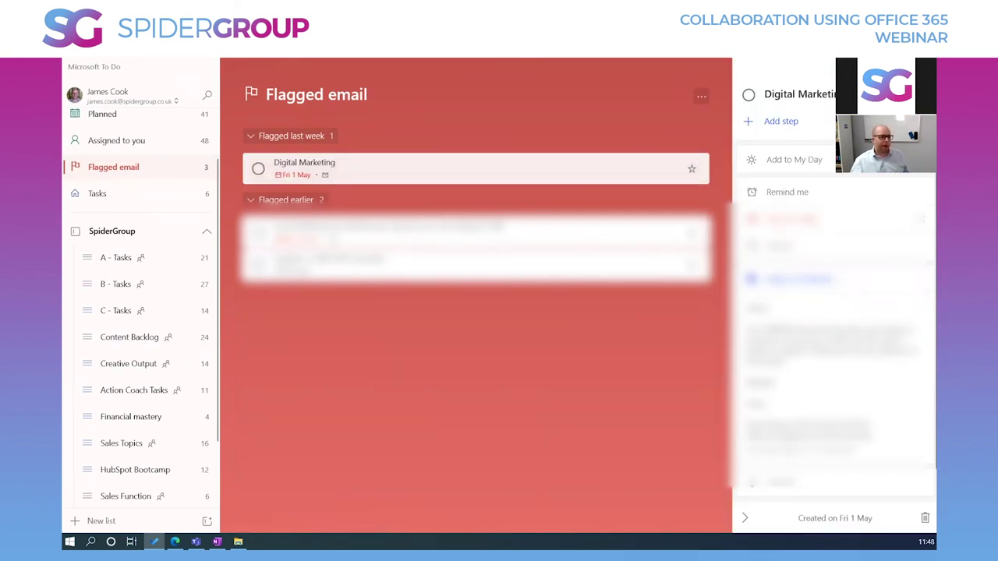
click(98, 194)
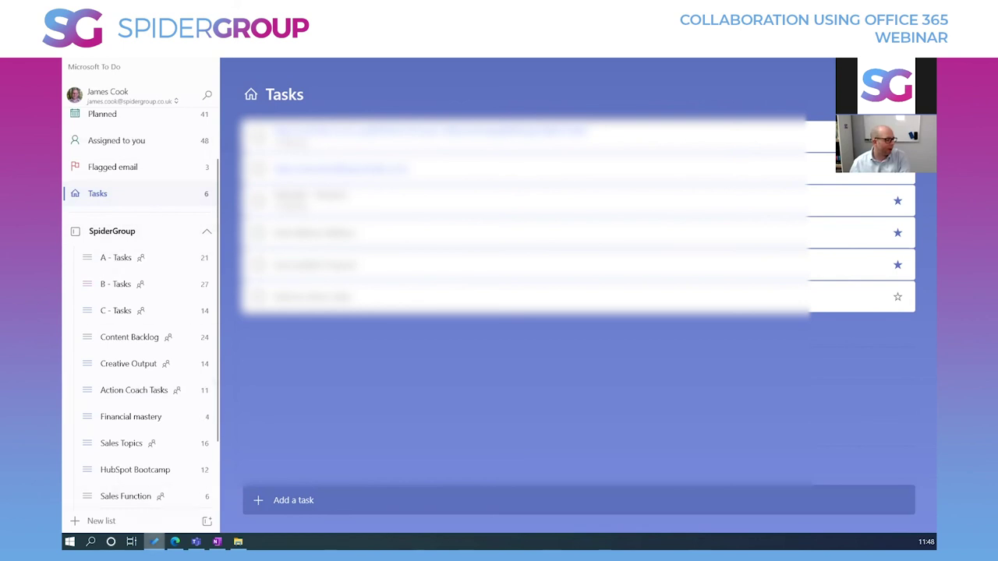
- Switch to Microsoft Bookings in the browser and look over the Booking Page settings and the list of Office 365 apps
click(175, 542)
click(530, 67)
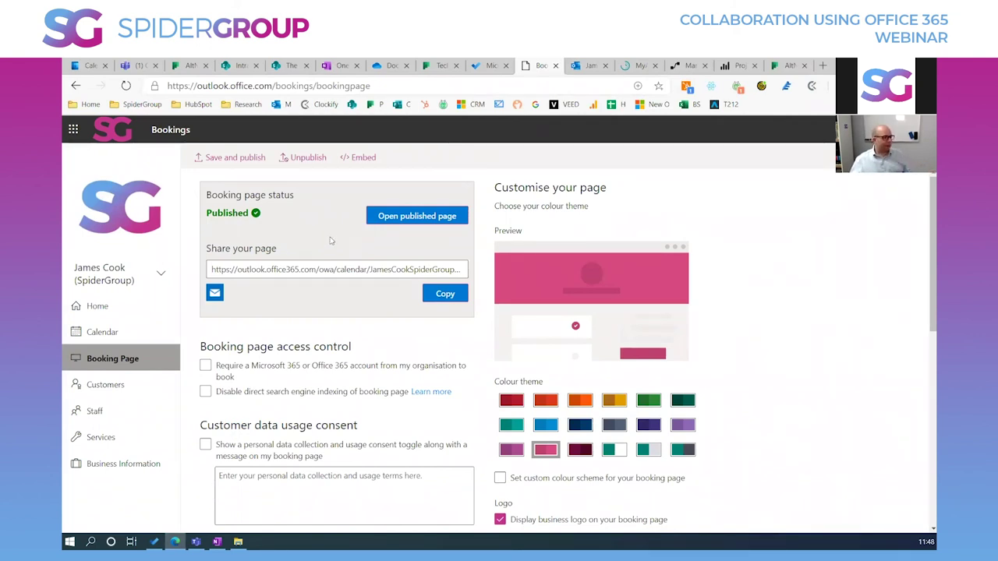
scroll(352, 387, down, 2)
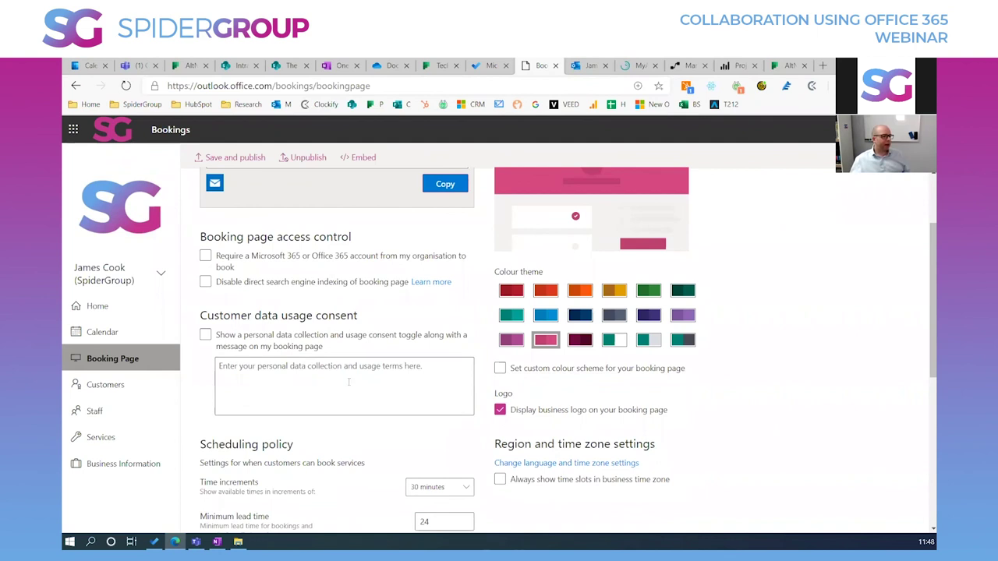
scroll(351, 385, up, 2)
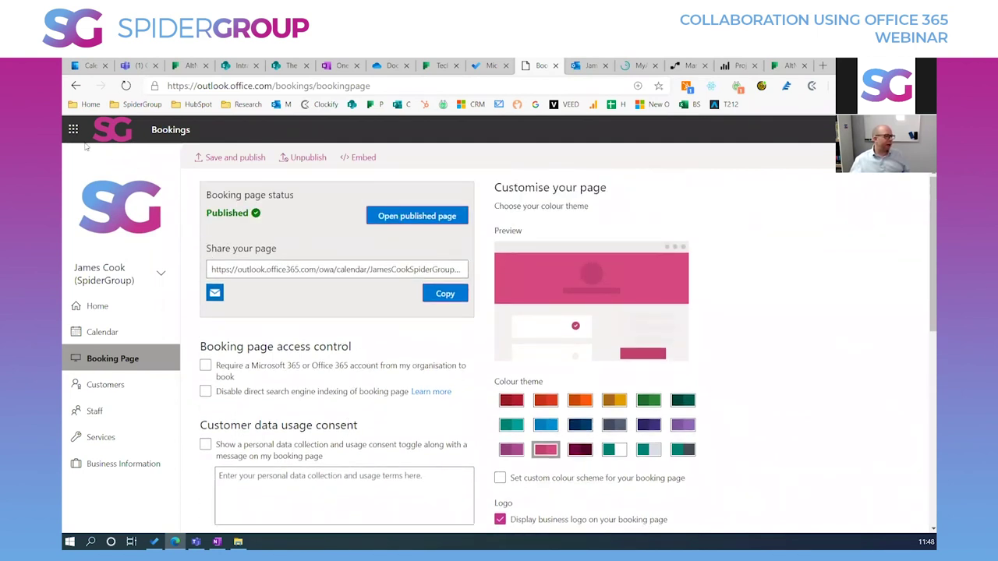
click(73, 129)
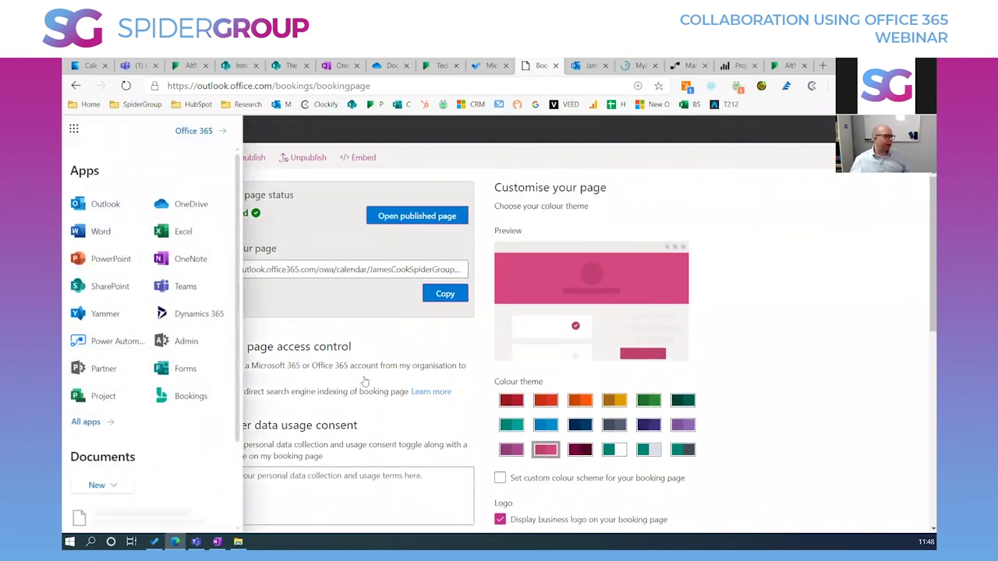
click(280, 399)
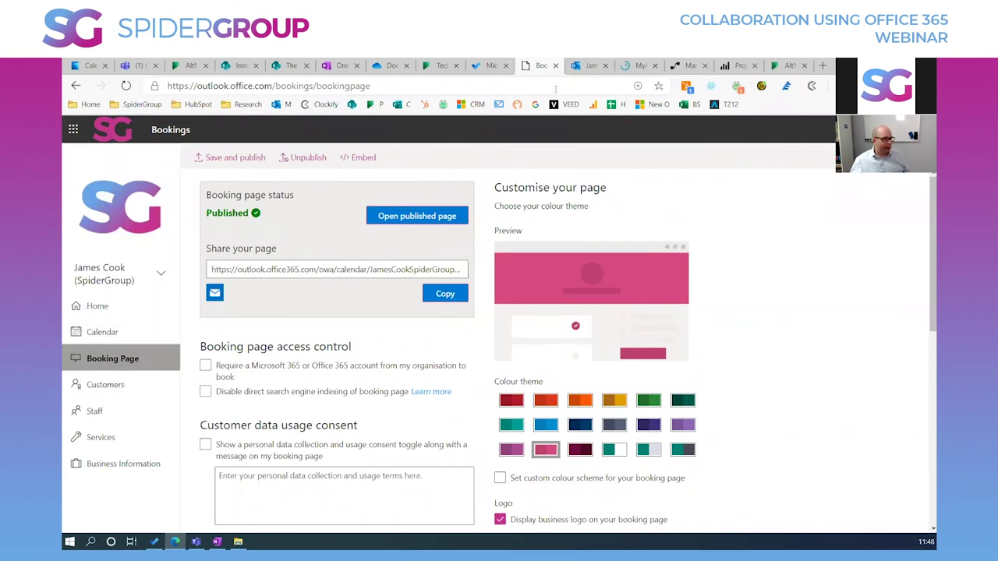
- On the published booking page, select the service "Meeting @ SpiderGroup office (1 hour)" for 15 May at 12:30
click(582, 68)
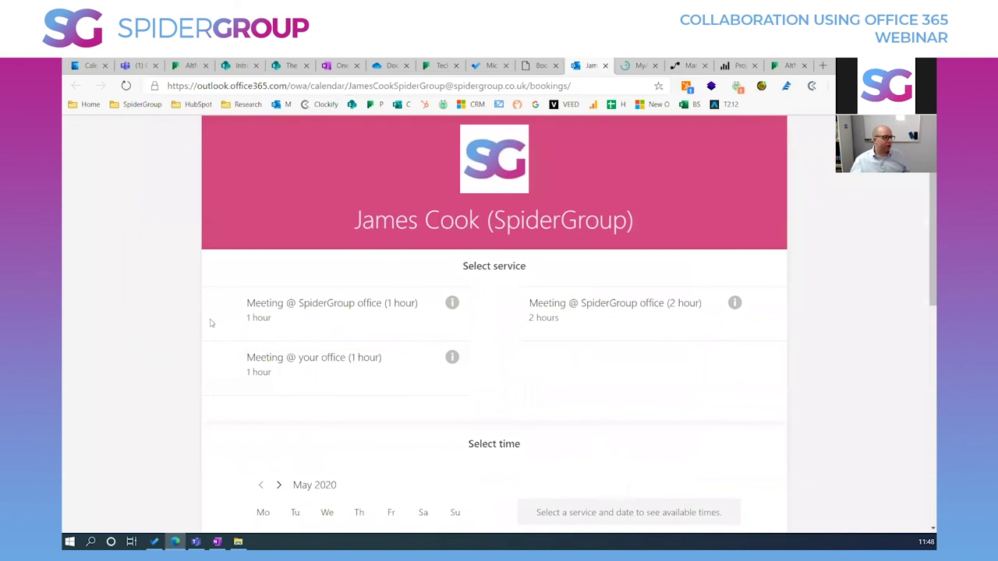
scroll(128, 357, down, 4)
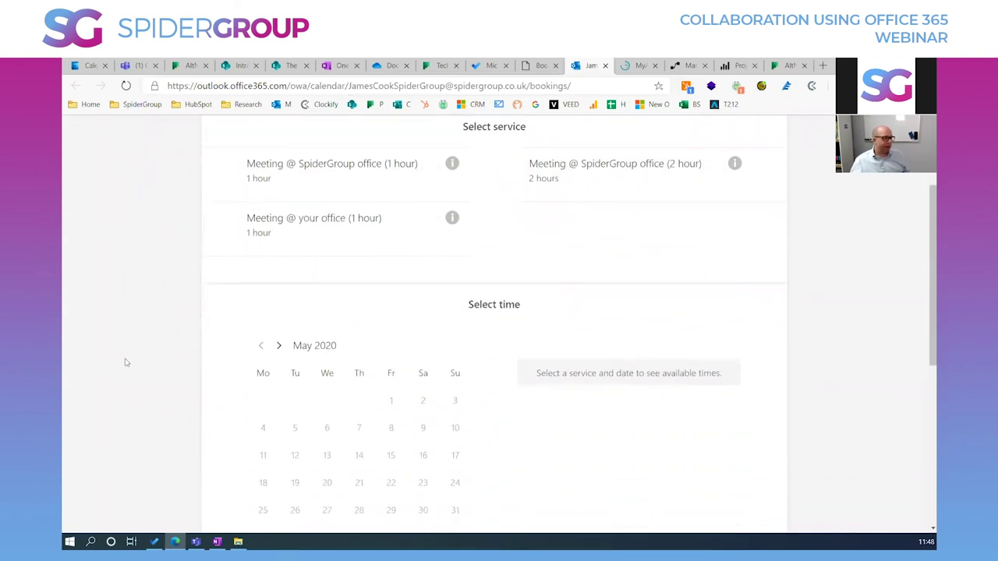
scroll(252, 343, up, 3)
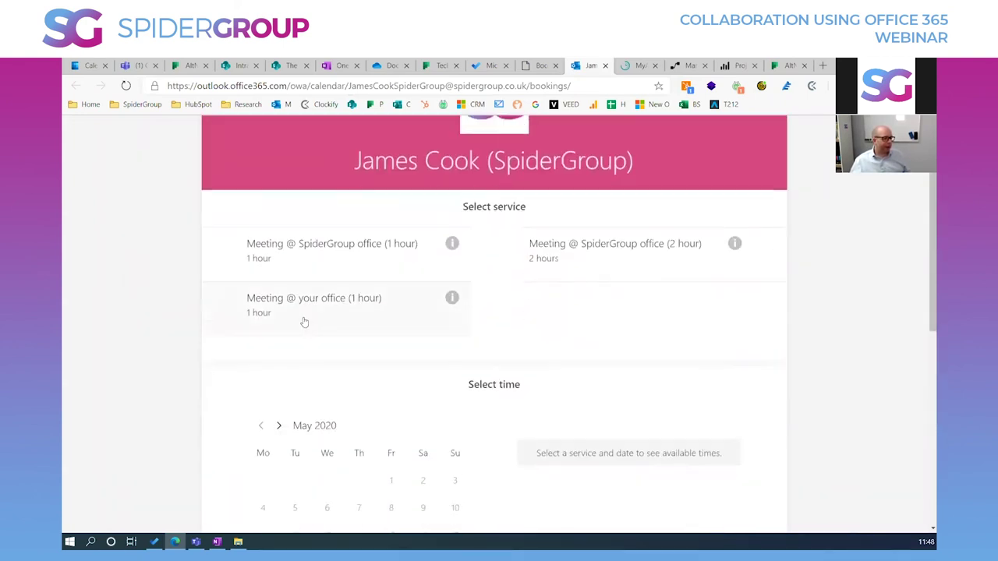
click(346, 262)
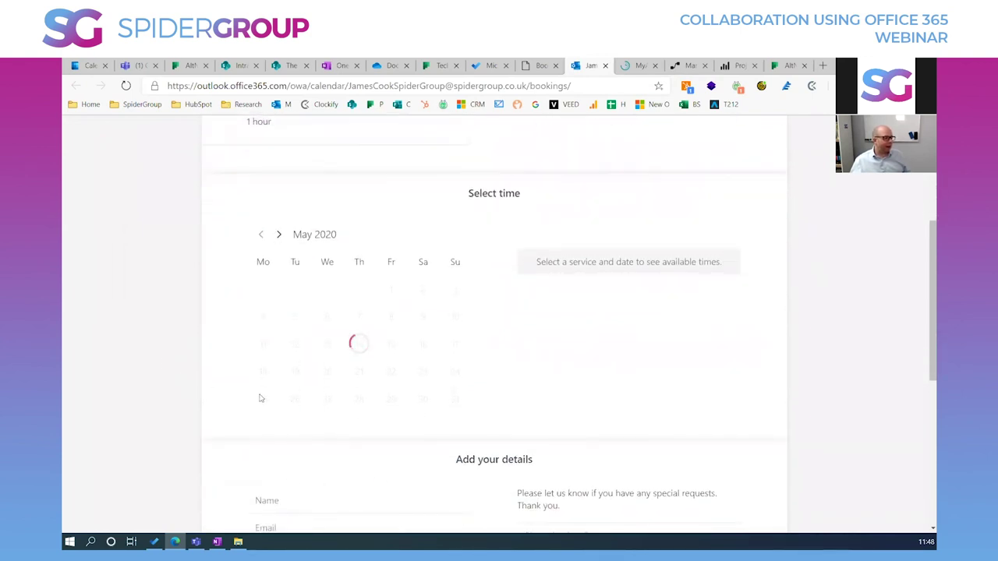
click(390, 345)
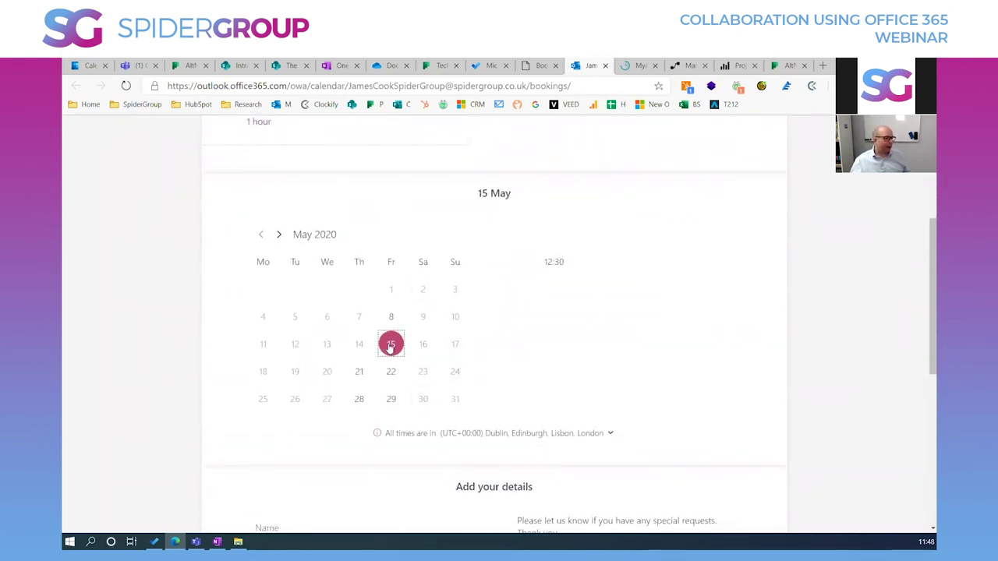
click(552, 263)
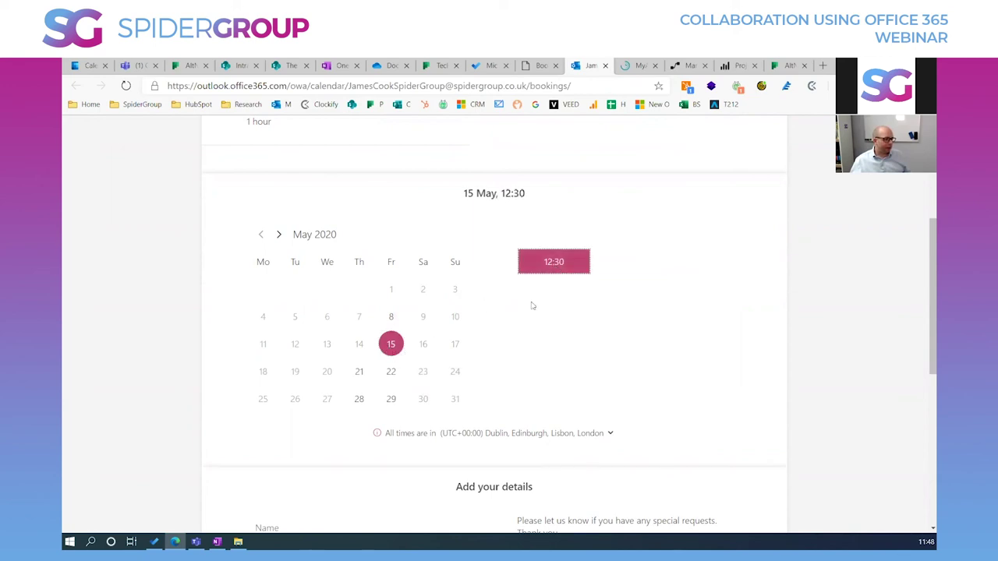
- Look through the booking form's personal details and additional information fields without filling them in, and return to the service selection
click(308, 281)
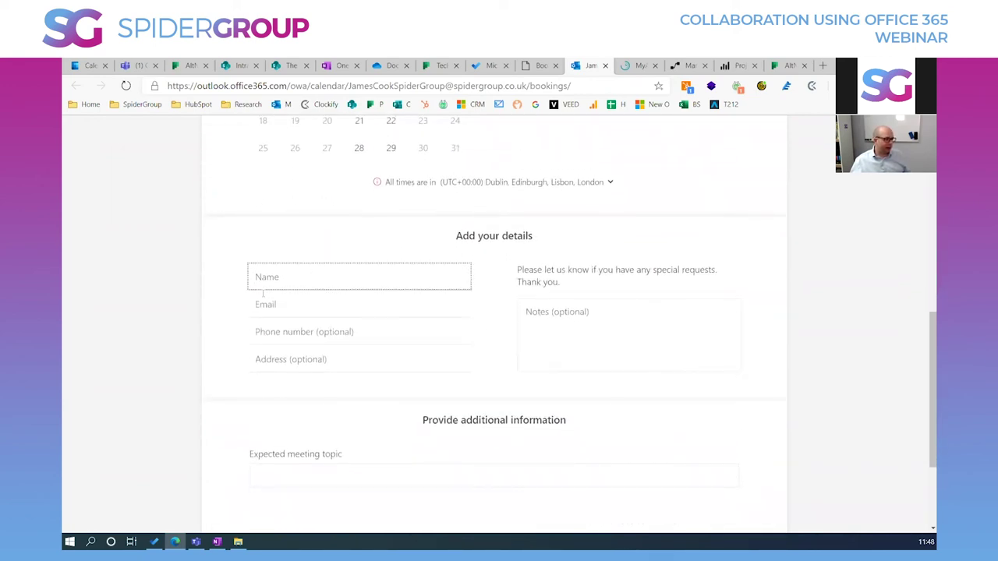
scroll(353, 386, down, 2)
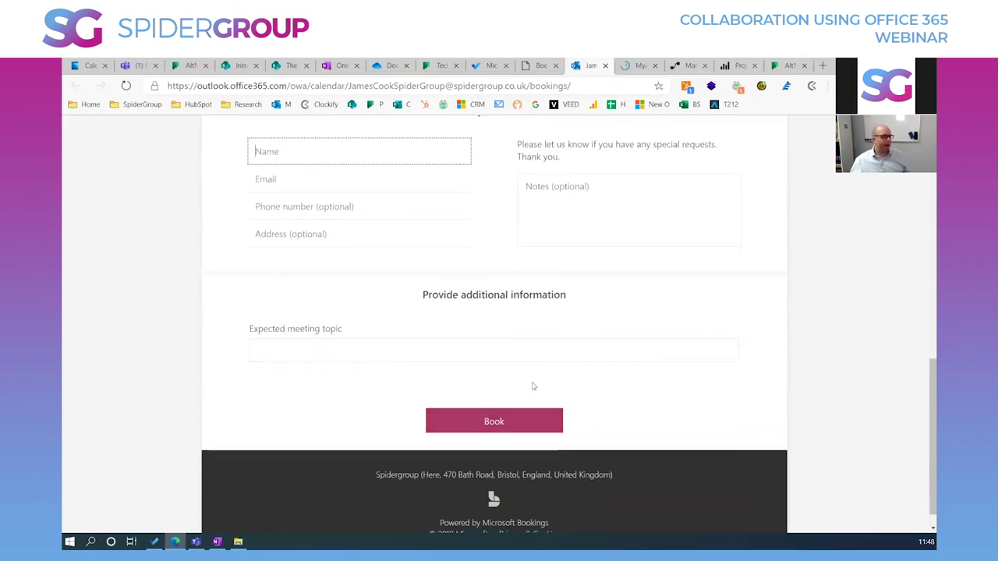
scroll(527, 362, up, 10)
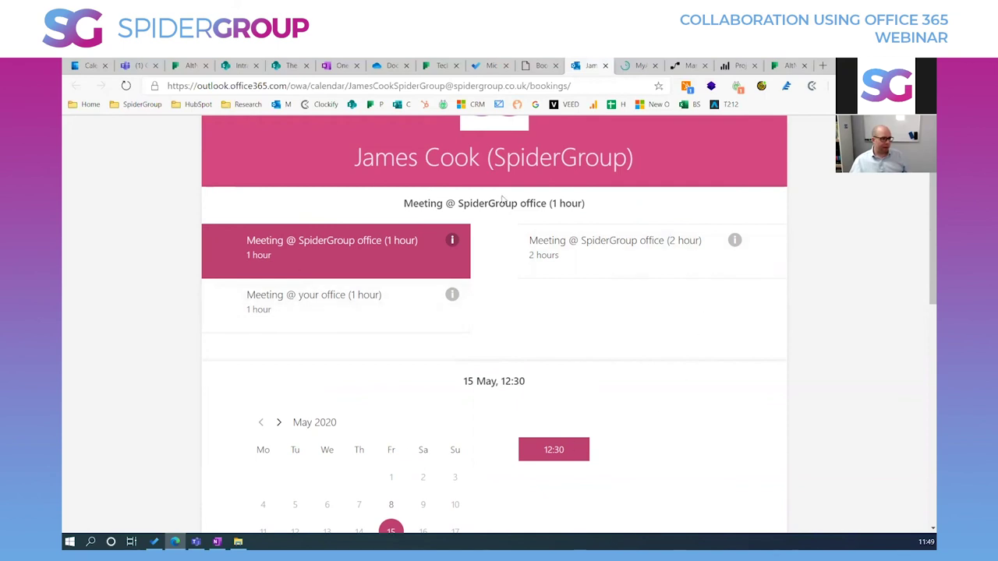
- Switch to MyAnalytics, review the work pattern summaries and productivity insights, and view the suggestion for "Distracted by email"
click(635, 67)
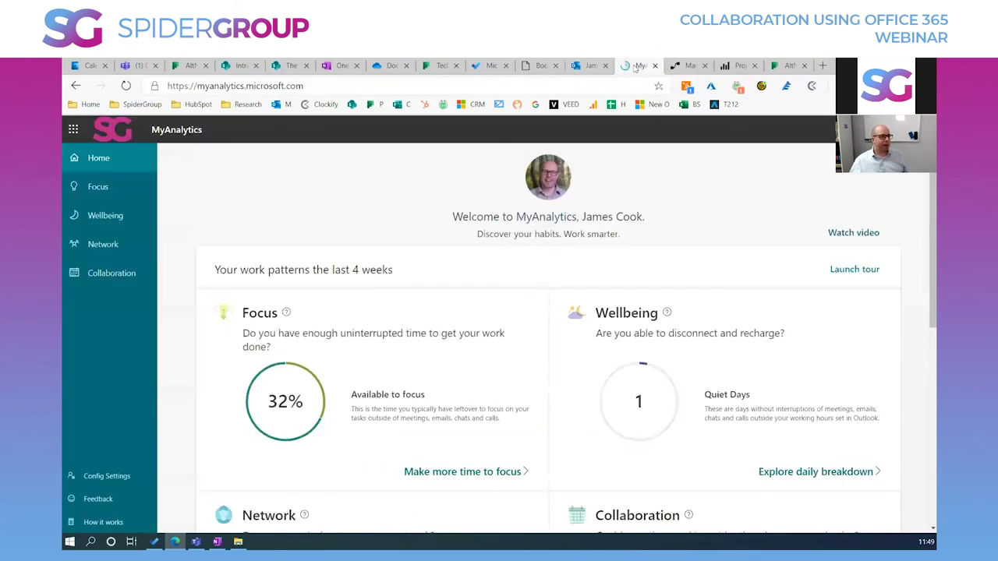
scroll(335, 273, down, 1)
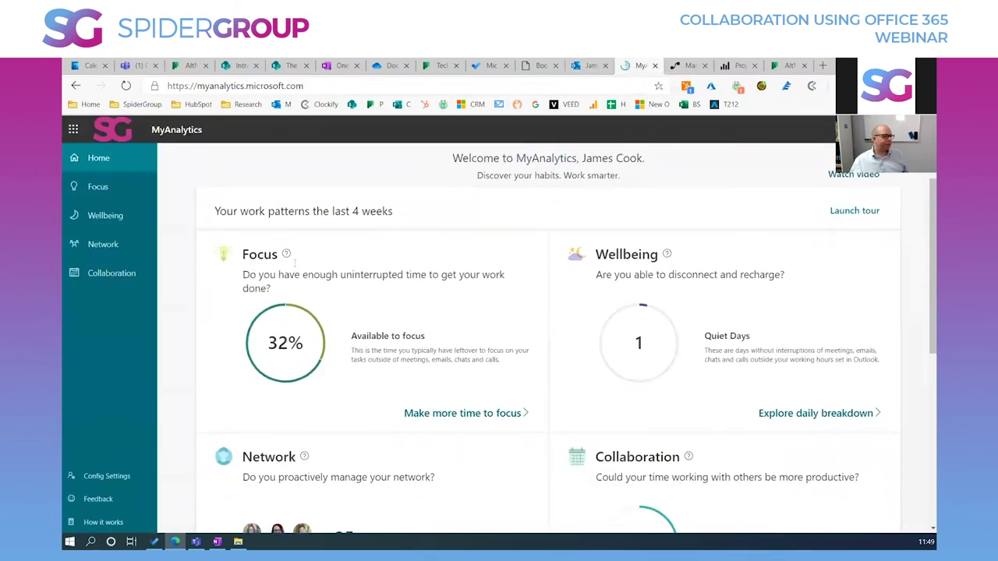
scroll(327, 260, down, 2)
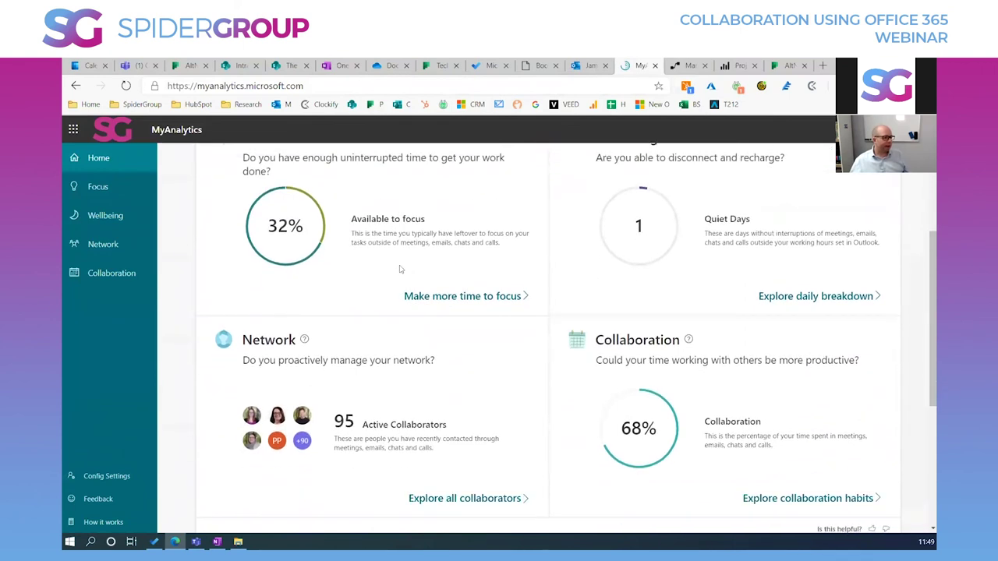
scroll(405, 268, down, 2)
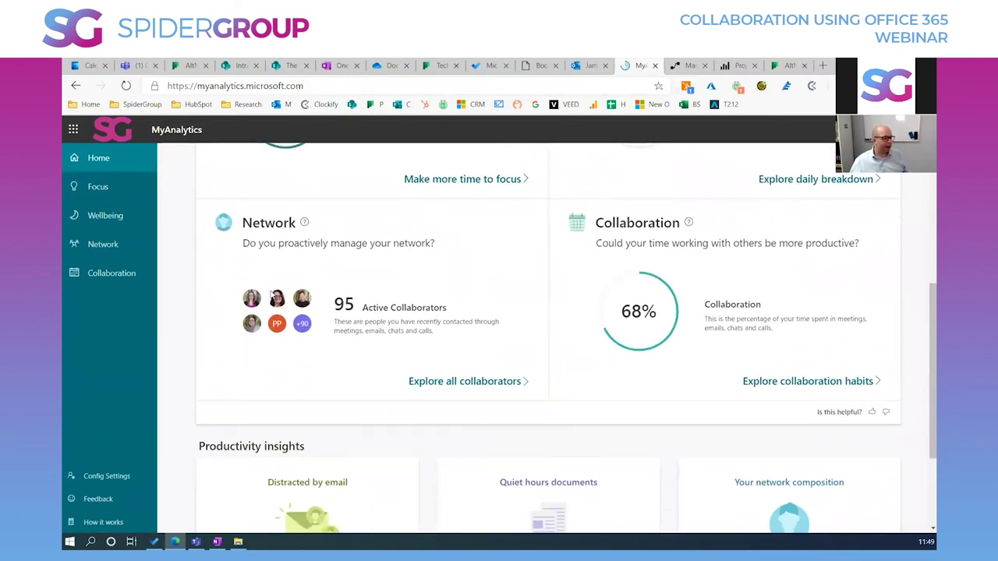
scroll(413, 329, down, 2)
scroll(409, 324, down, 1)
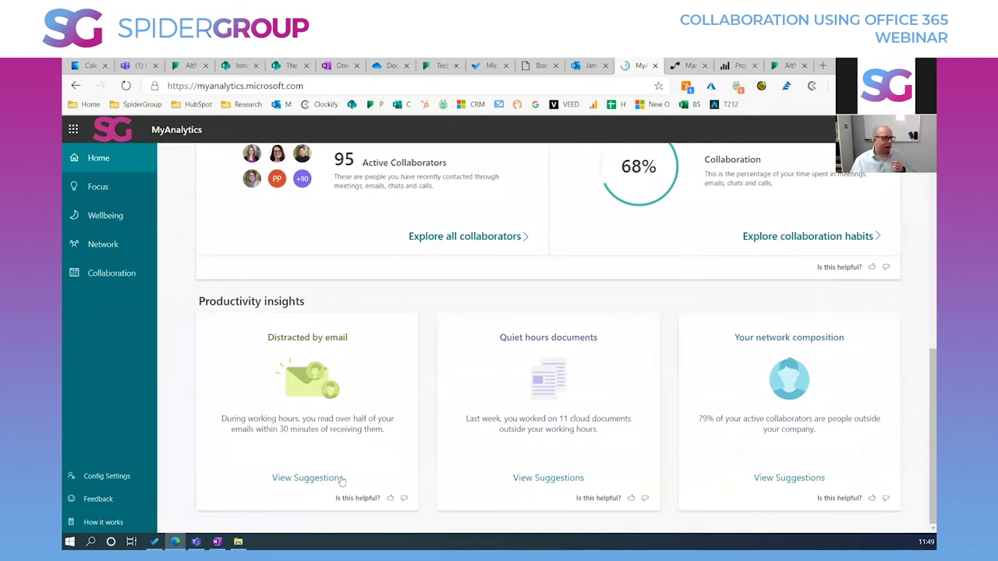
click(307, 477)
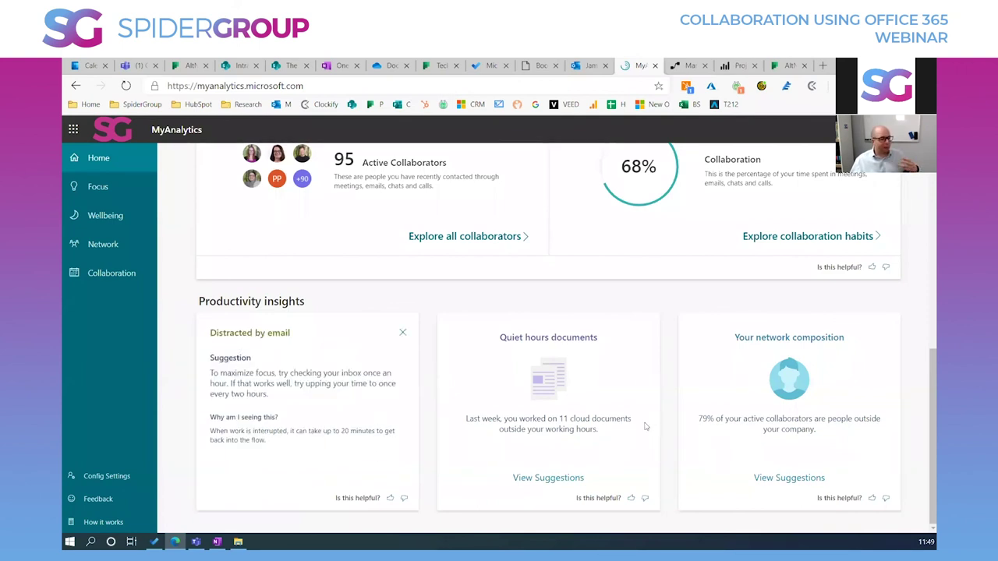
- In MyAnalytics, explore the collaboration habits and review the weekly average, meeting habits and communication habits chart
scroll(644, 433, up, 2)
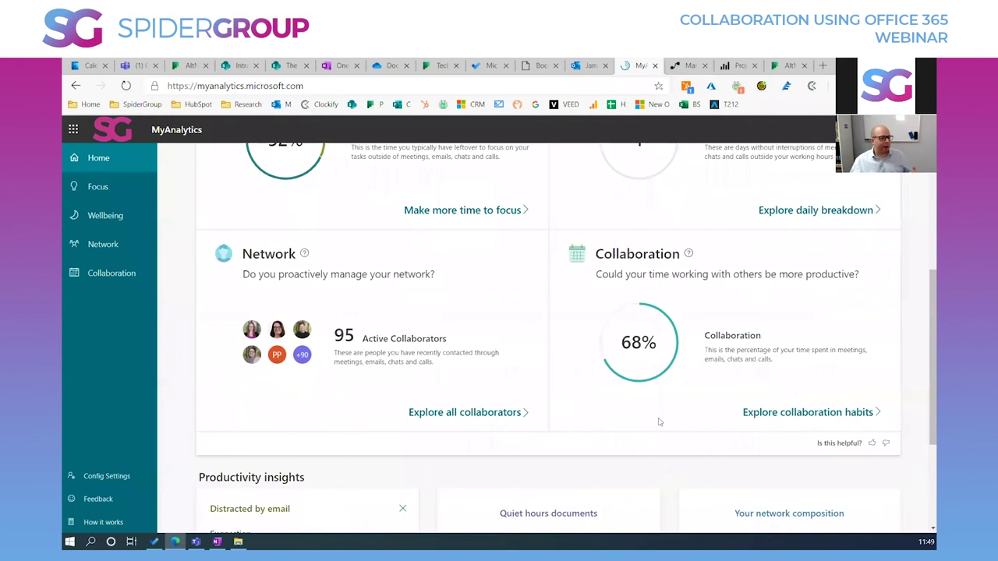
click(784, 413)
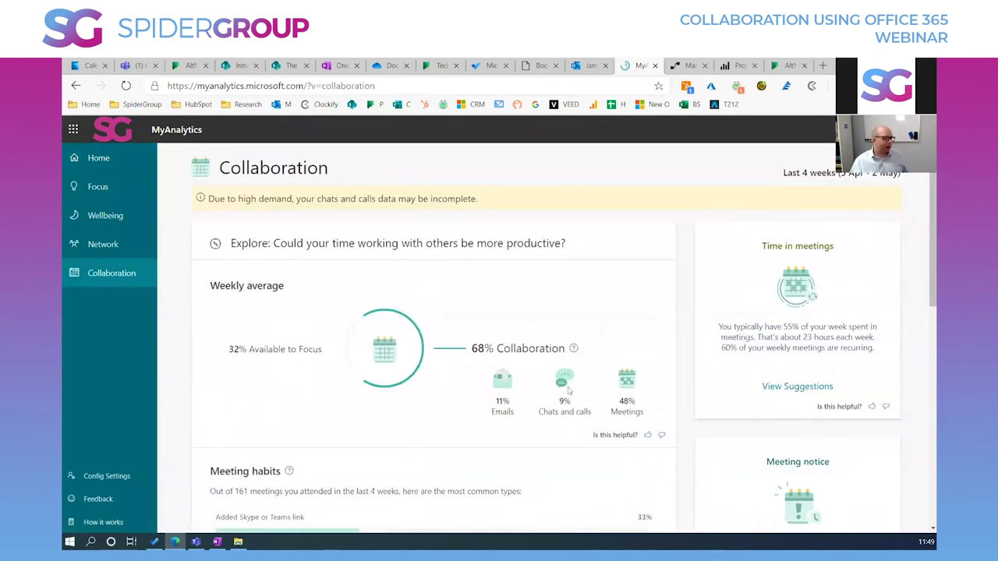
scroll(571, 402, down, 2)
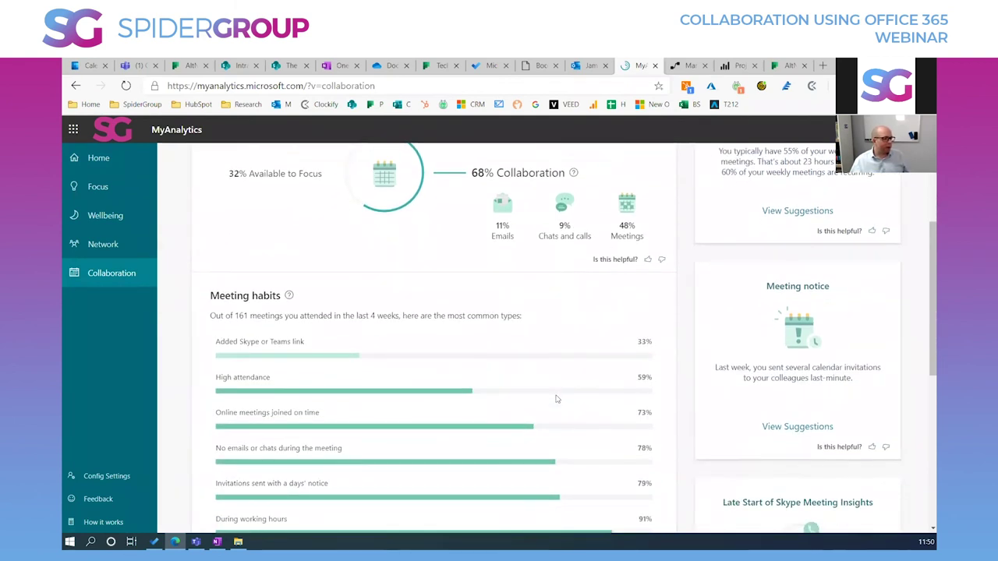
scroll(555, 400, down, 3)
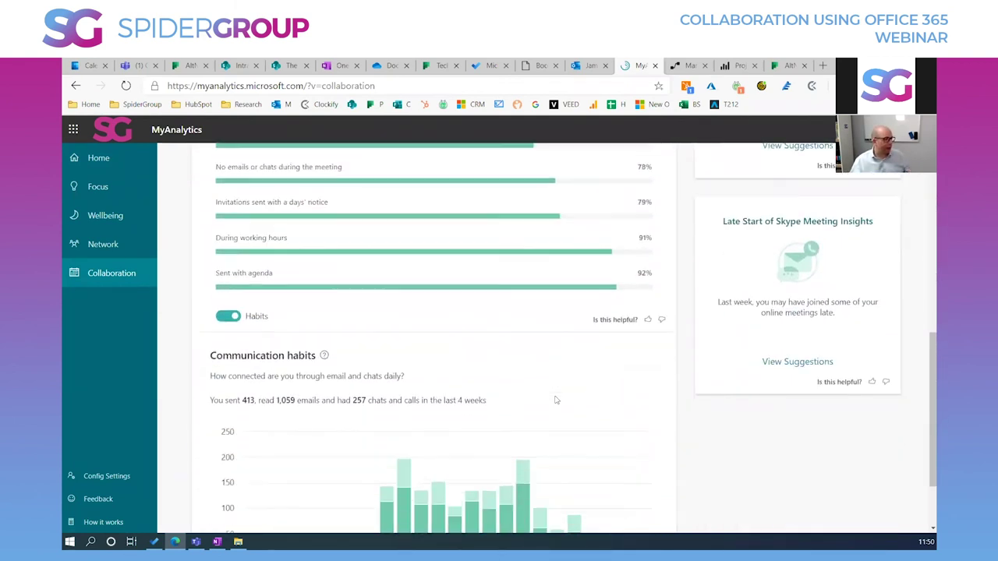
scroll(556, 399, down, 1)
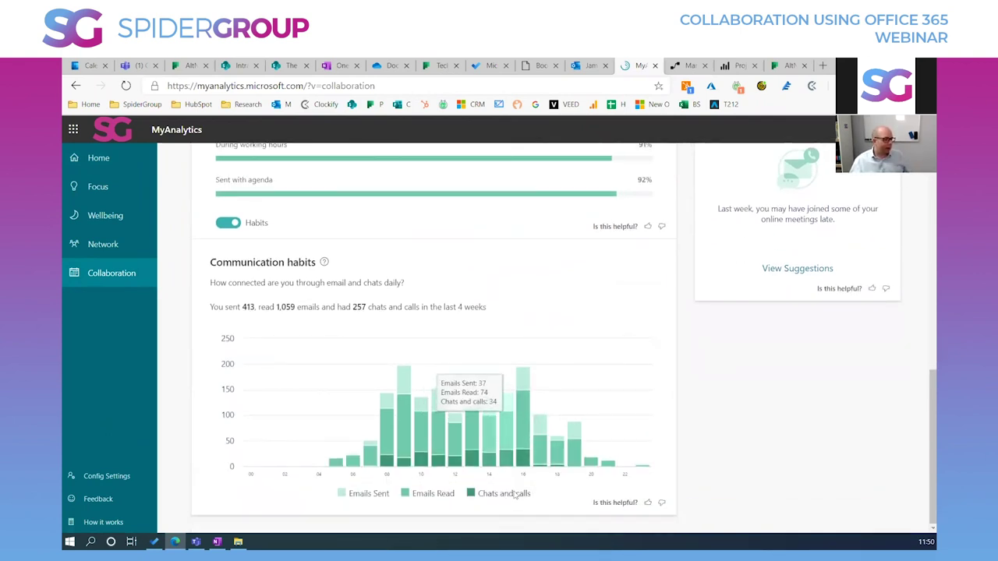
mouse_move(522, 464)
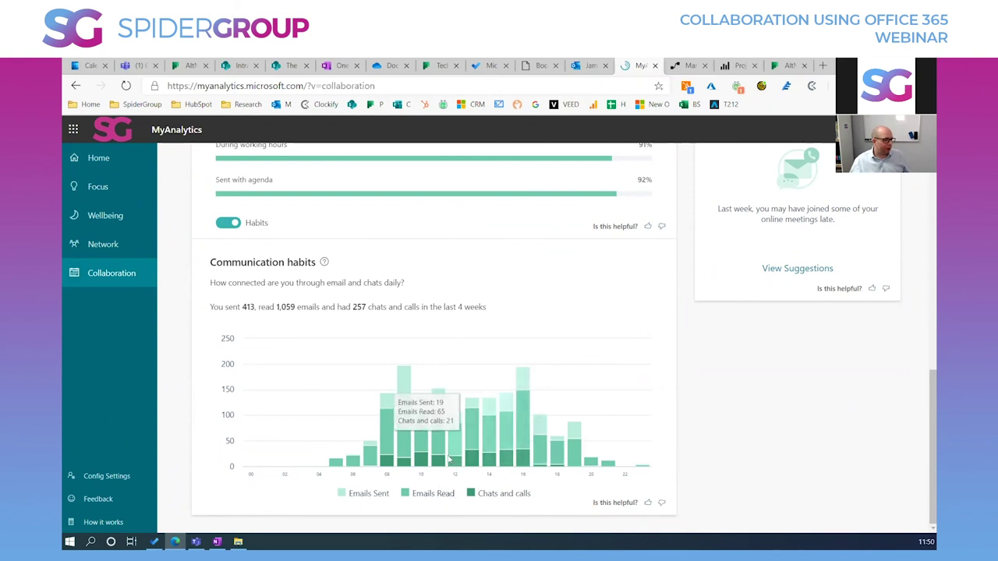
scroll(468, 436, up, 5)
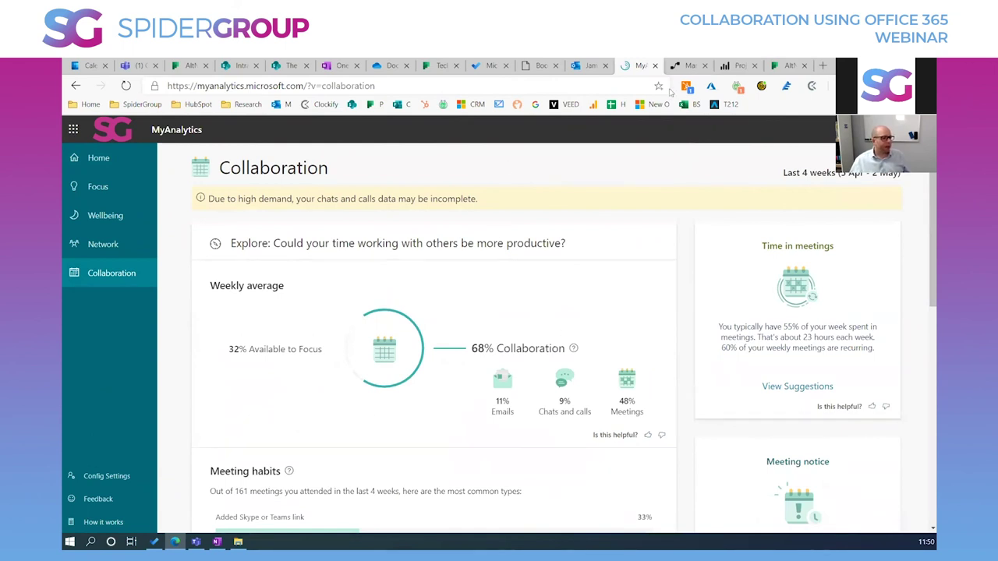
- Switch to Power Automate, change the environment to SpiderGroup, and show its team flows, leaving the connection repair page closed
click(680, 67)
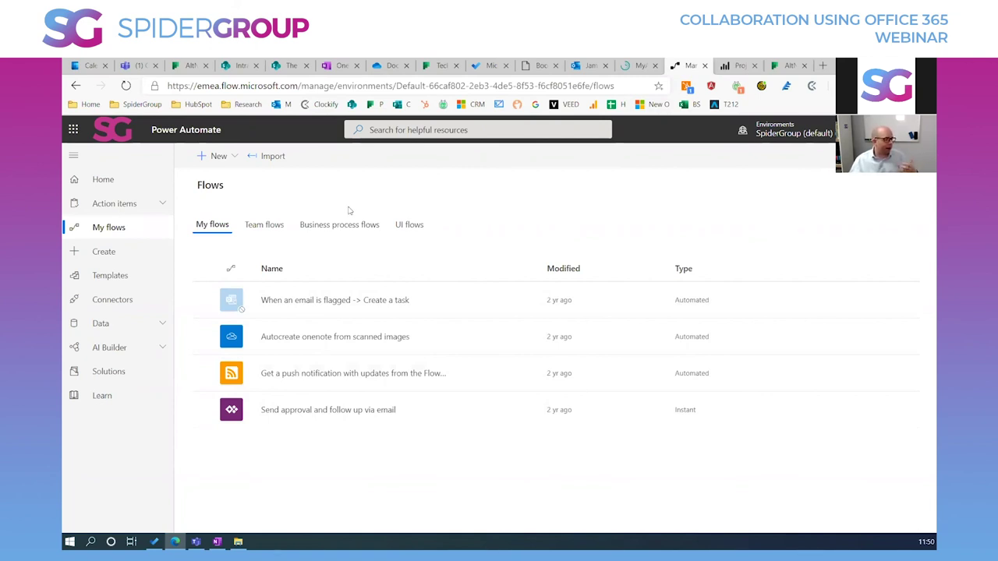
click(273, 228)
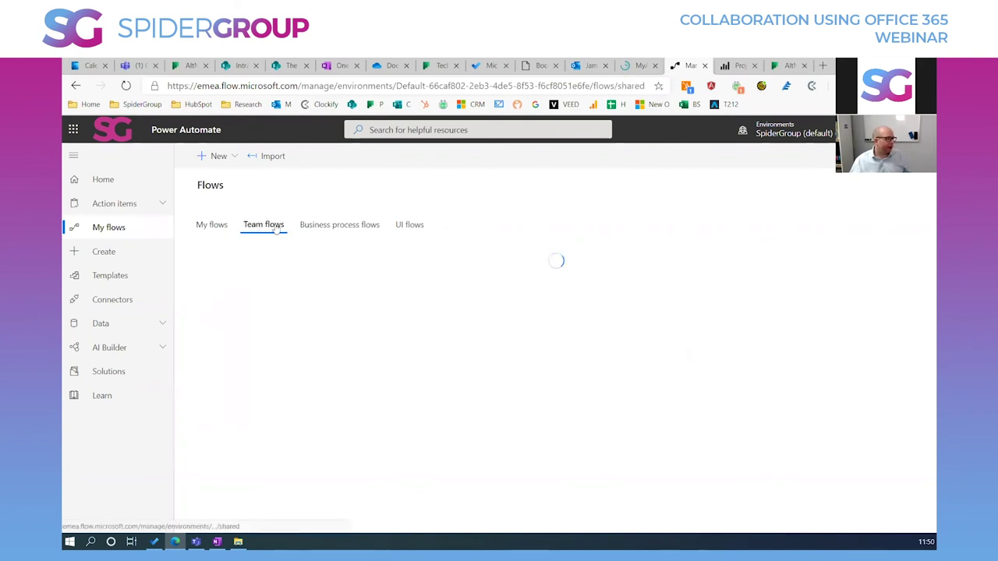
click(810, 133)
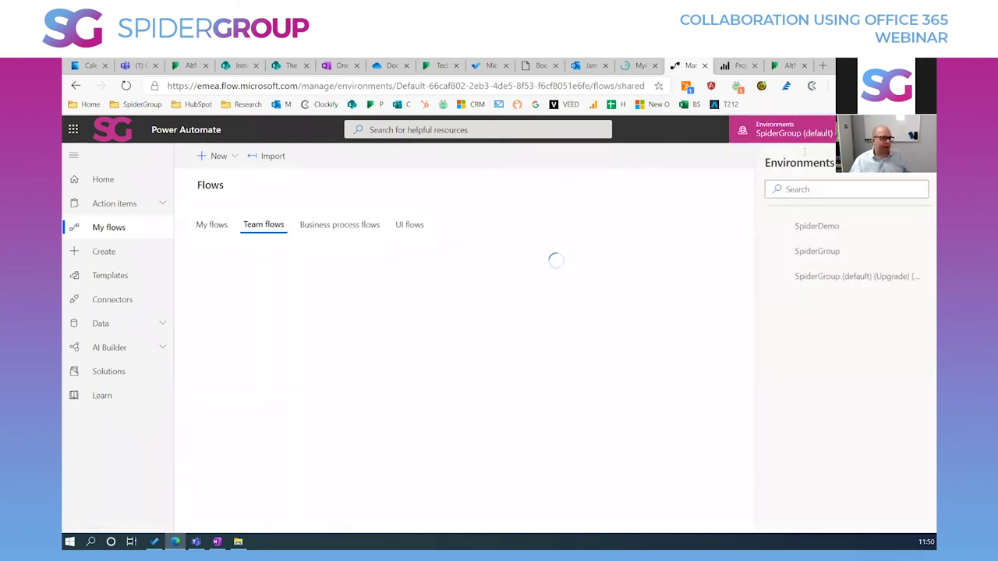
click(819, 252)
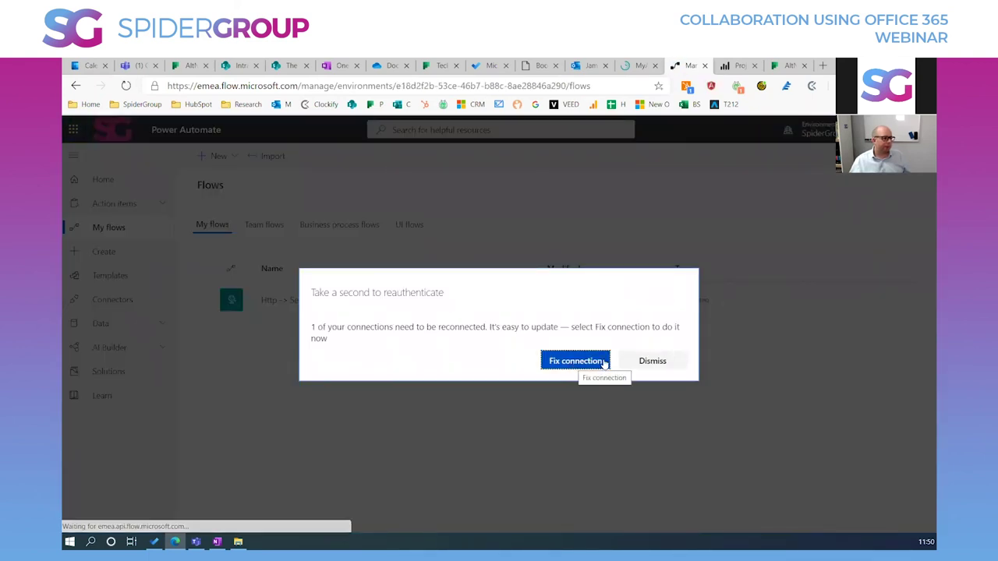
click(603, 363)
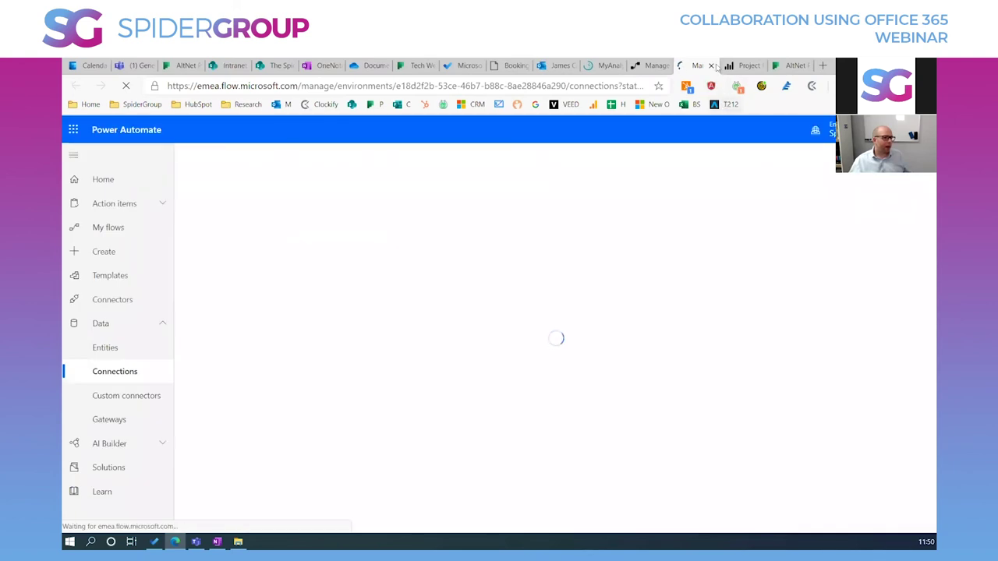
click(711, 65)
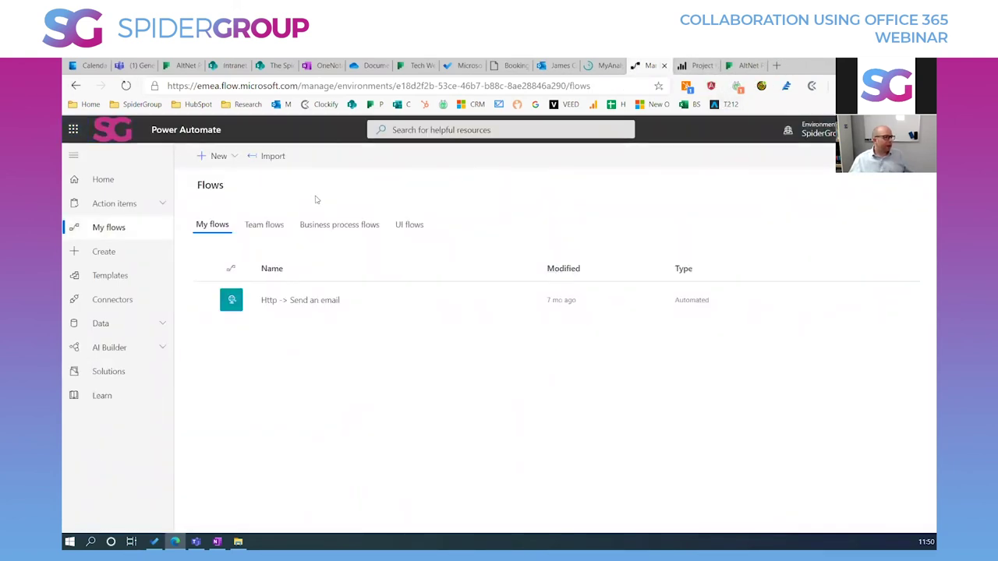
click(266, 226)
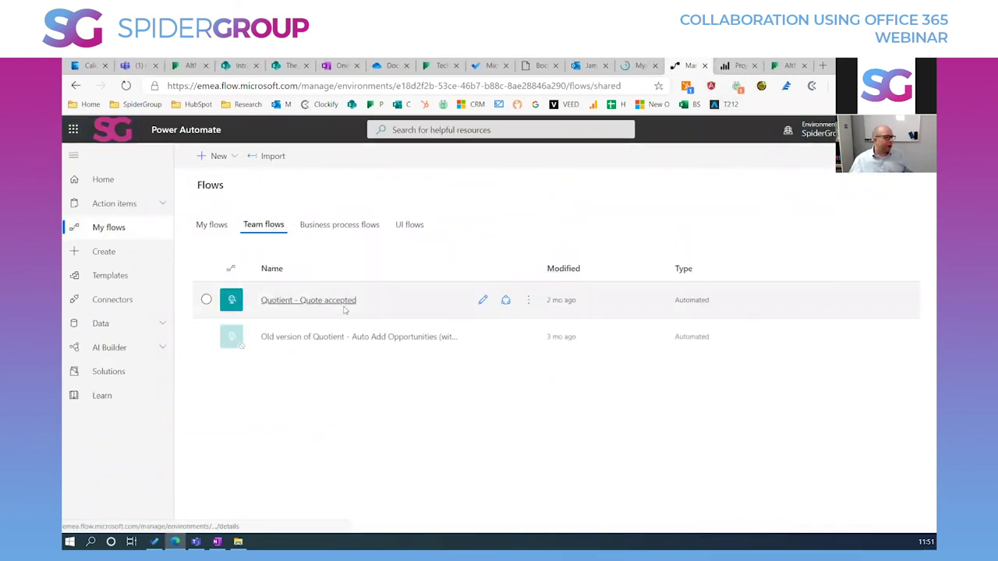
- Open the "Quotient - Quote accepted" flow in the editor and expand its Response step and Quote accepted condition
click(315, 303)
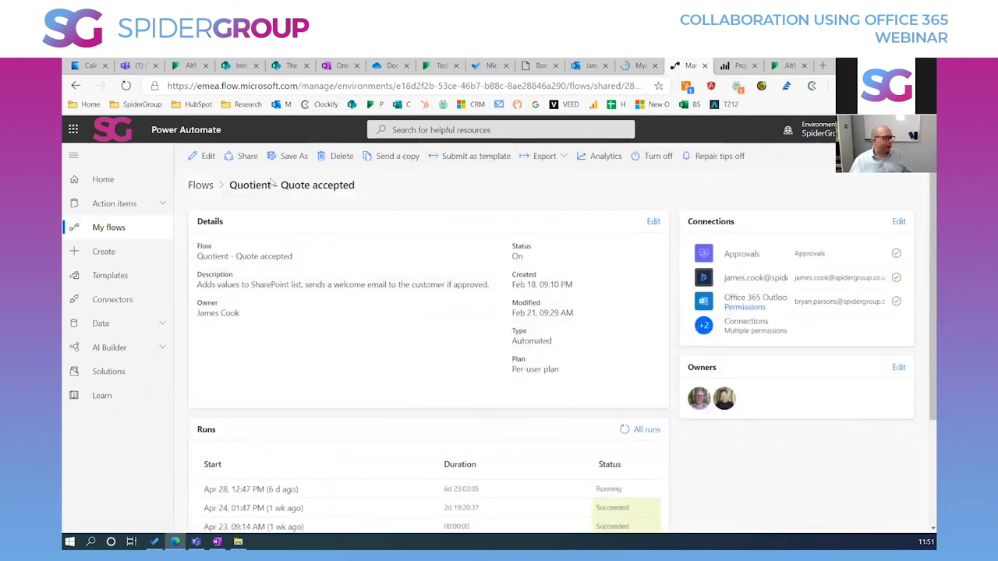
click(205, 156)
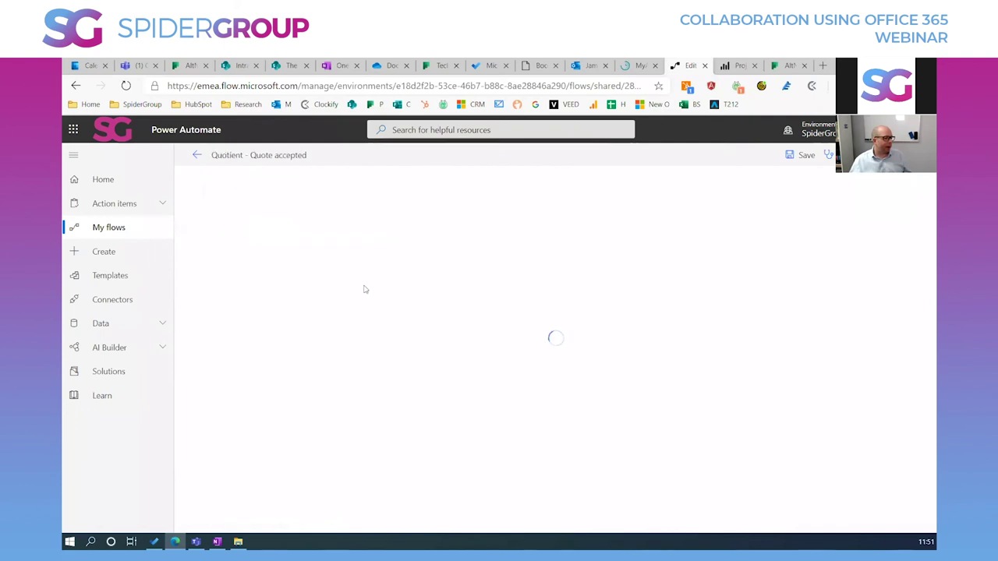
click(479, 240)
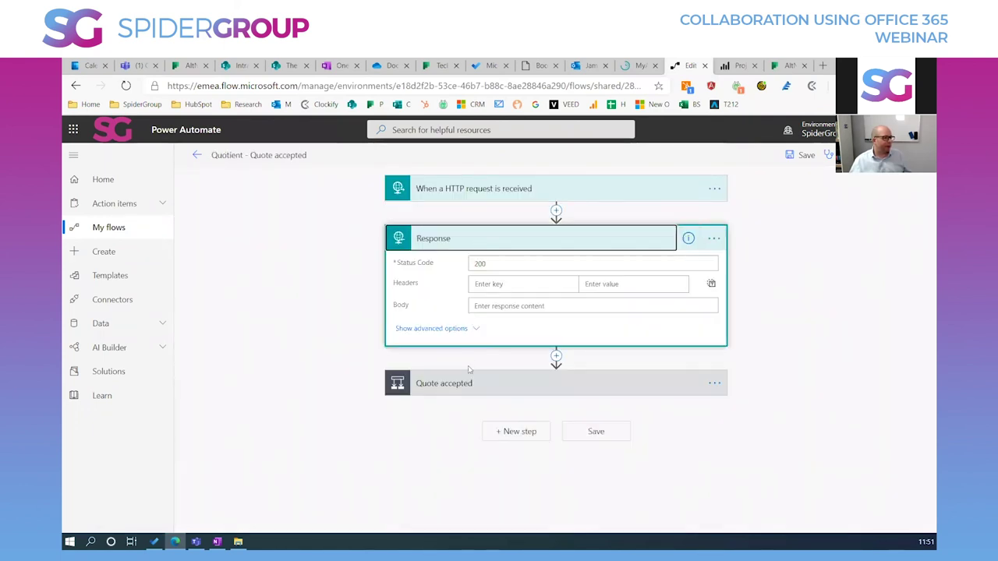
click(467, 382)
scroll(472, 374, down, 3)
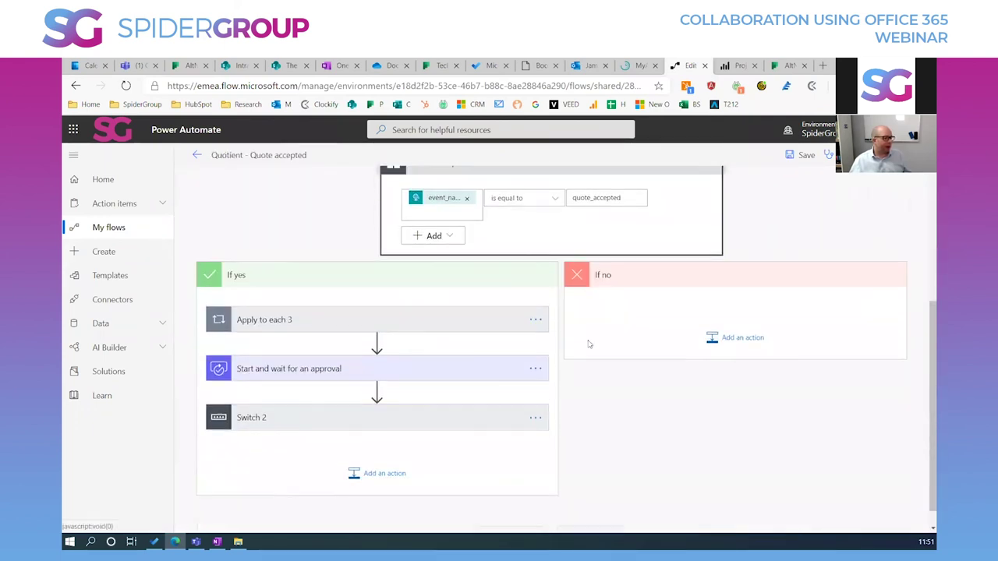
- Expand the "Apply to each 3" loop and its Create item action, and review the SharePoint field mappings
click(434, 322)
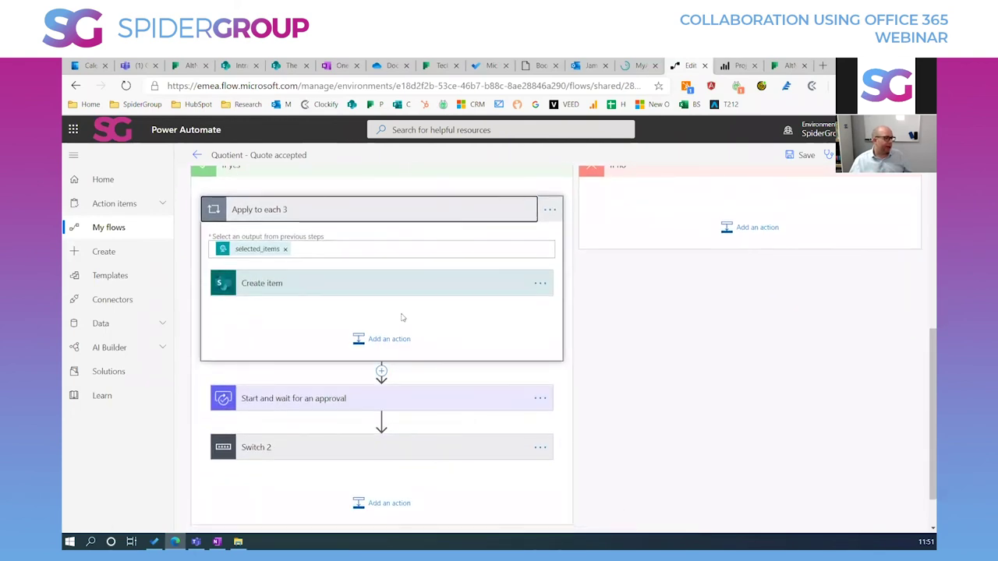
click(411, 287)
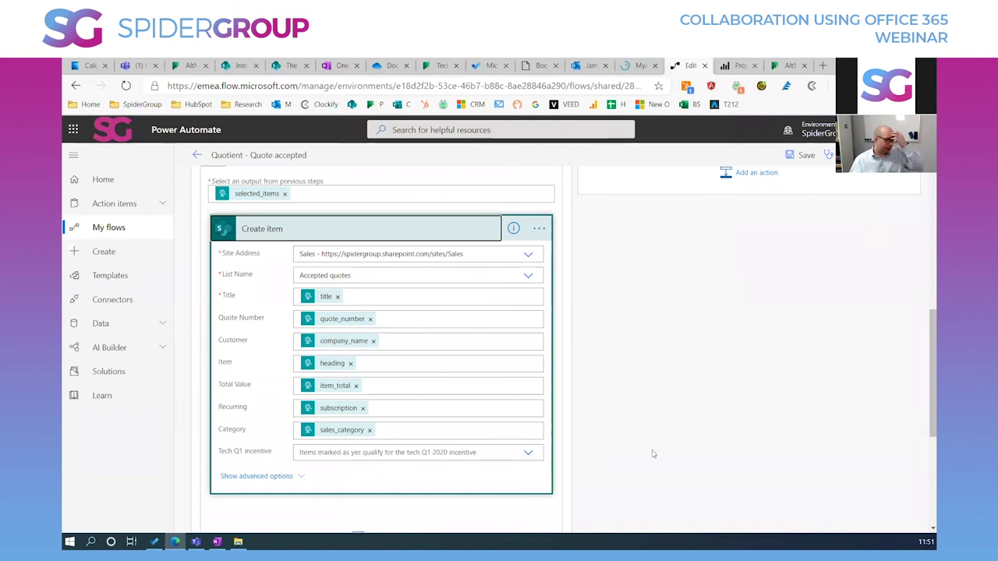
scroll(633, 453, down, 2)
scroll(633, 453, down, 2)
scroll(616, 445, up, 10)
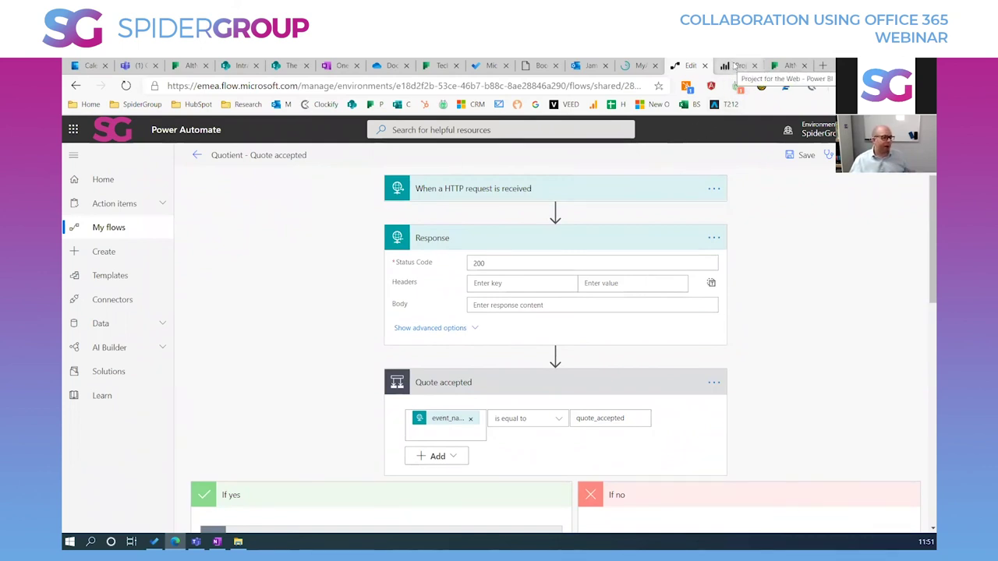
- View the Project Dashboard report in Power BI, and start adding a Power BI tab to the AltNet Promotion channel in Teams
click(737, 65)
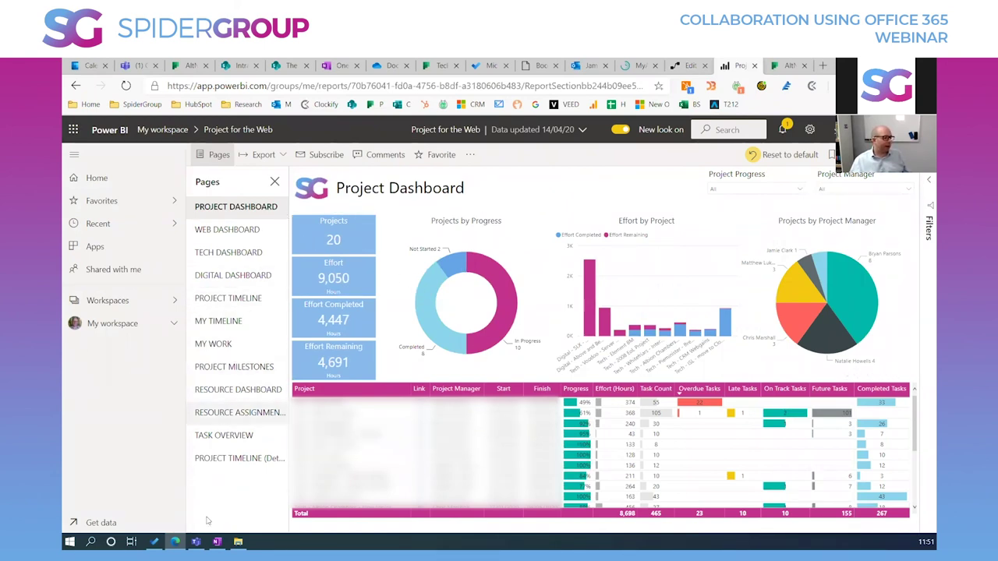
click(196, 541)
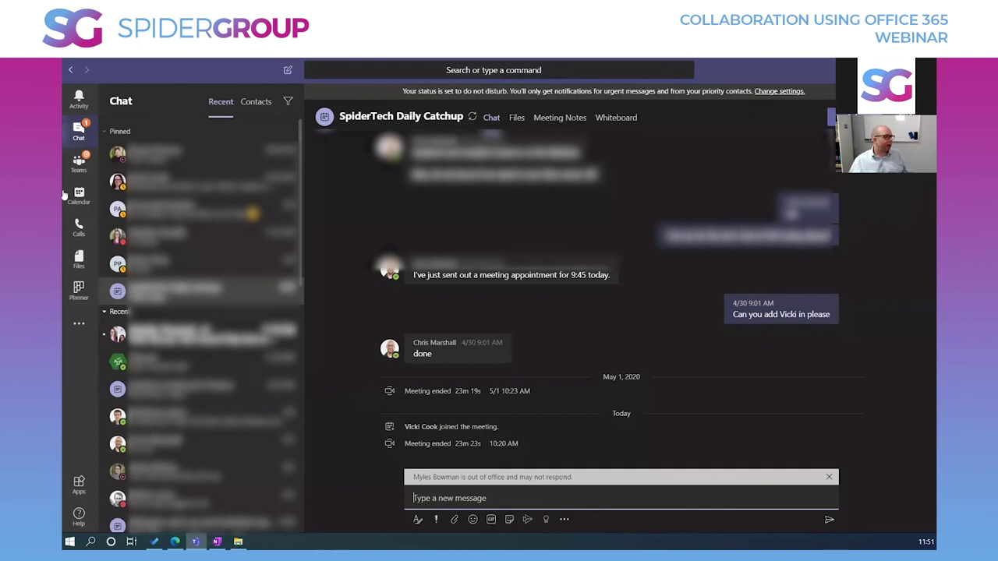
click(79, 163)
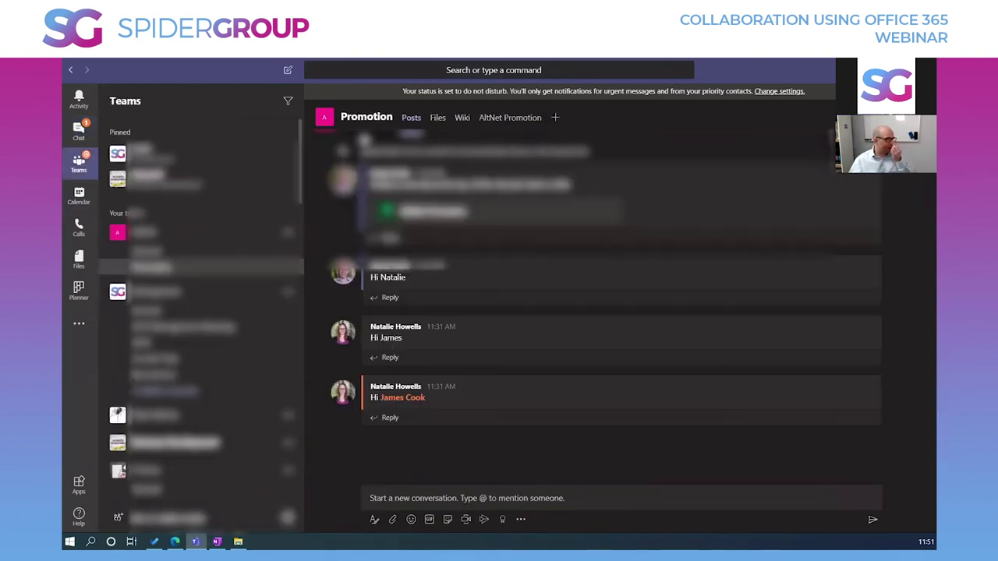
click(555, 117)
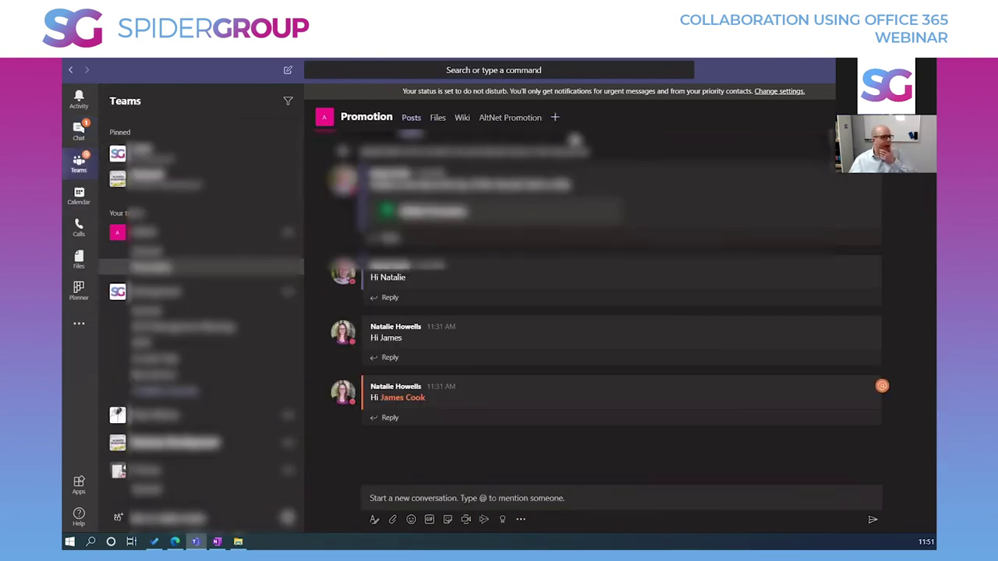
click(403, 262)
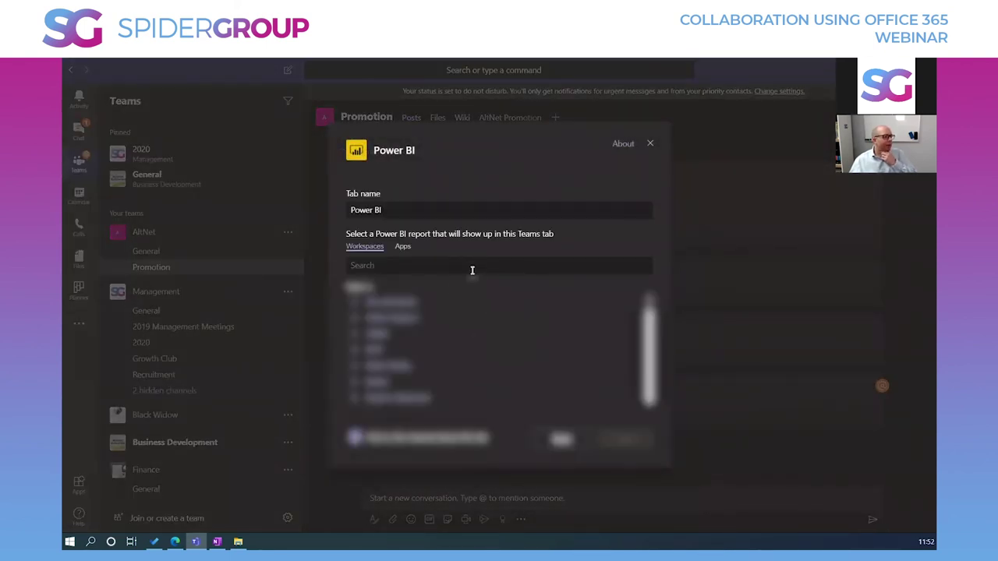
- Choose the "Microsoft Dynamics 365 Business Central - CRM" report from My workspace and save it as a tab with a channel post
click(421, 314)
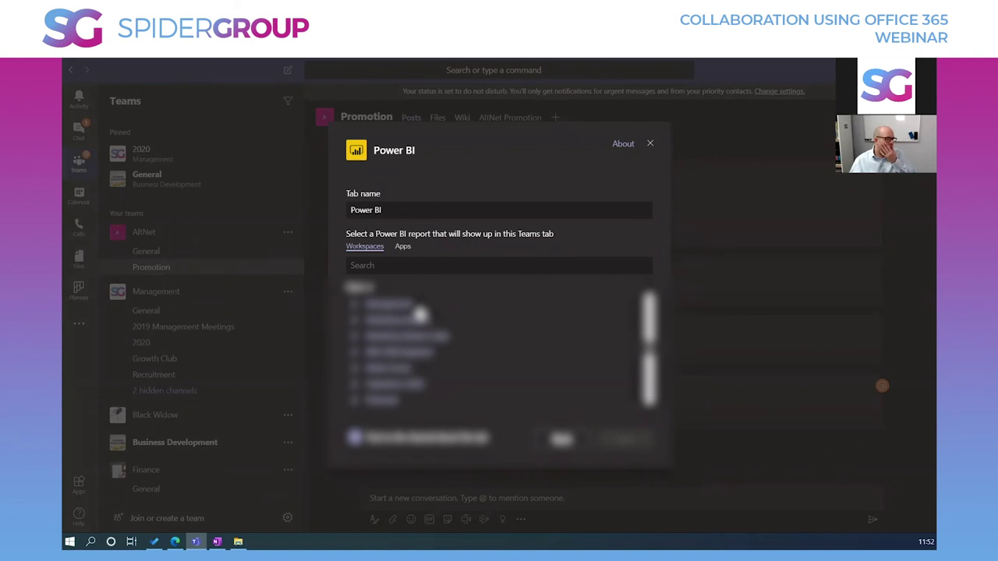
click(421, 314)
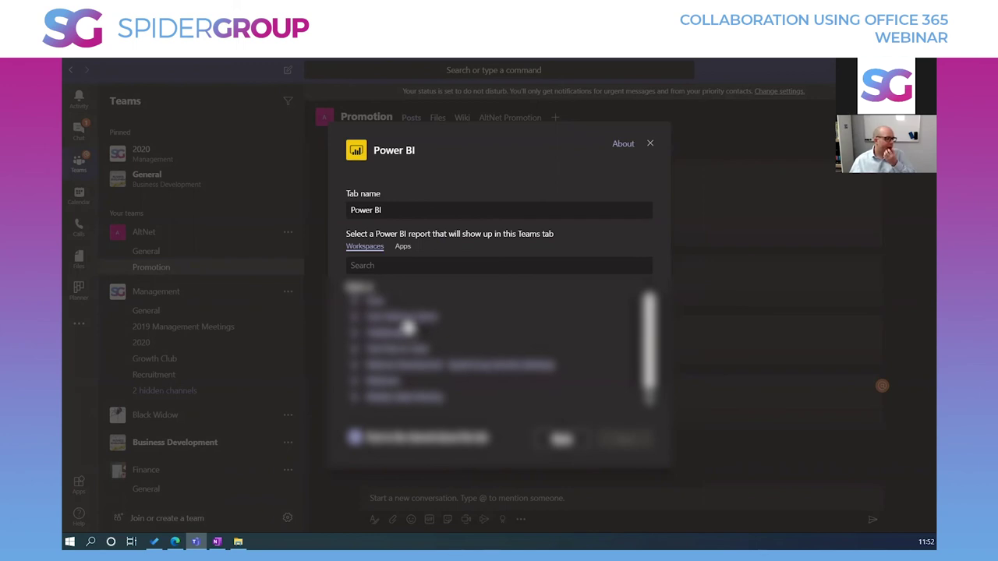
click(406, 357)
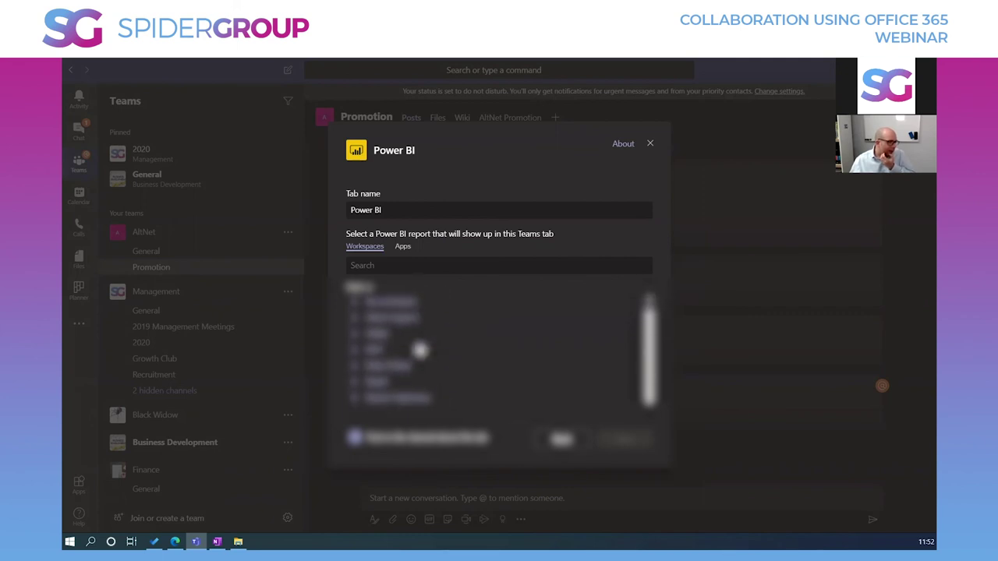
click(419, 347)
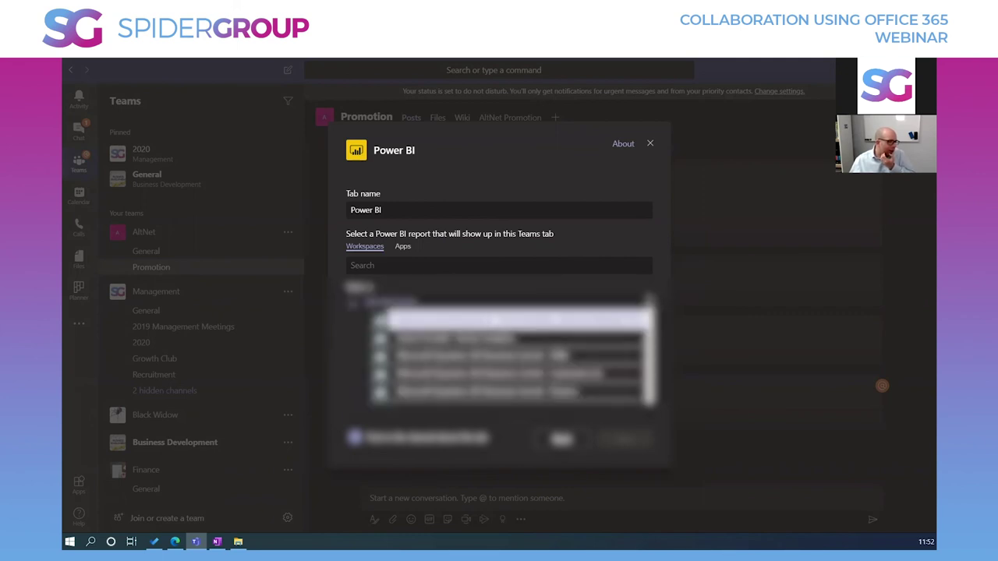
scroll(537, 336, down, 2)
click(536, 335)
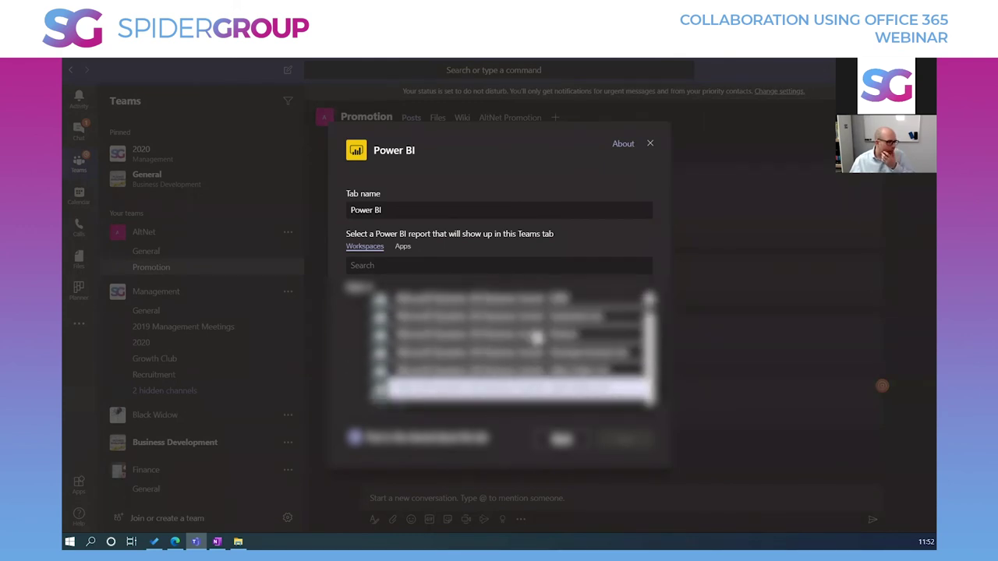
click(537, 356)
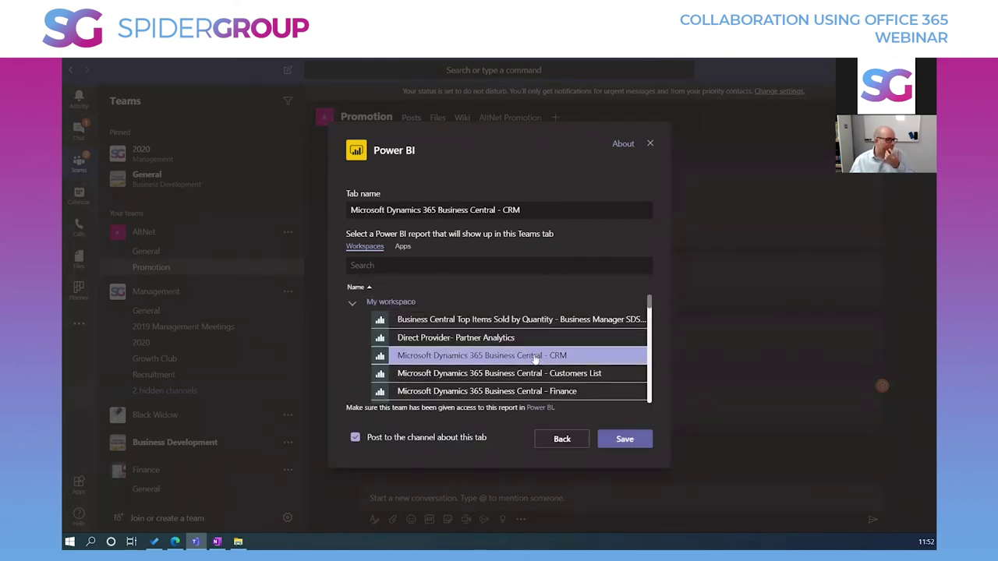
click(603, 441)
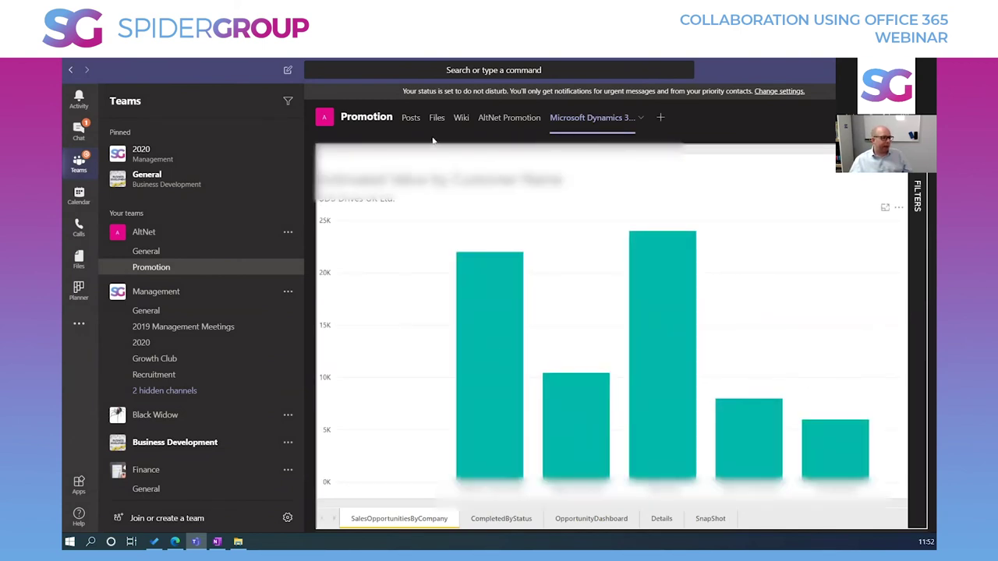
- Start adding a OneNote tab to the Promotion channel and browse the personal SpiderGroup notebook down to the _Daily section in _Day to Day
click(410, 117)
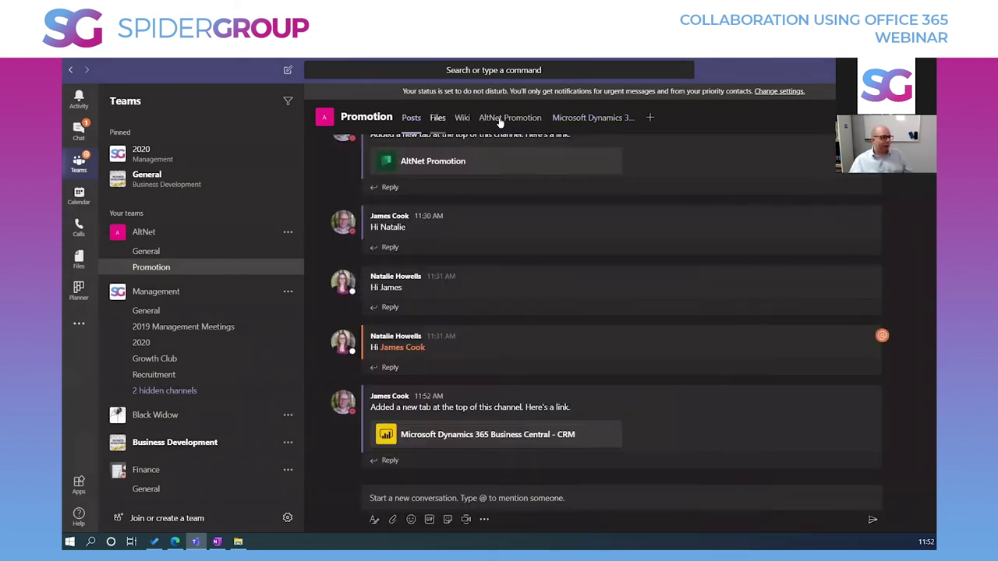
click(650, 117)
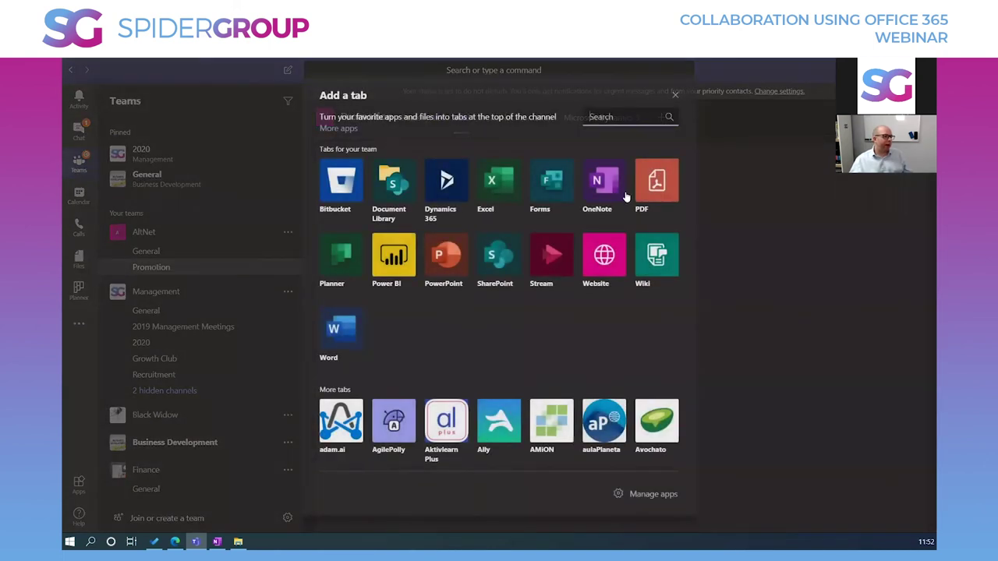
click(605, 190)
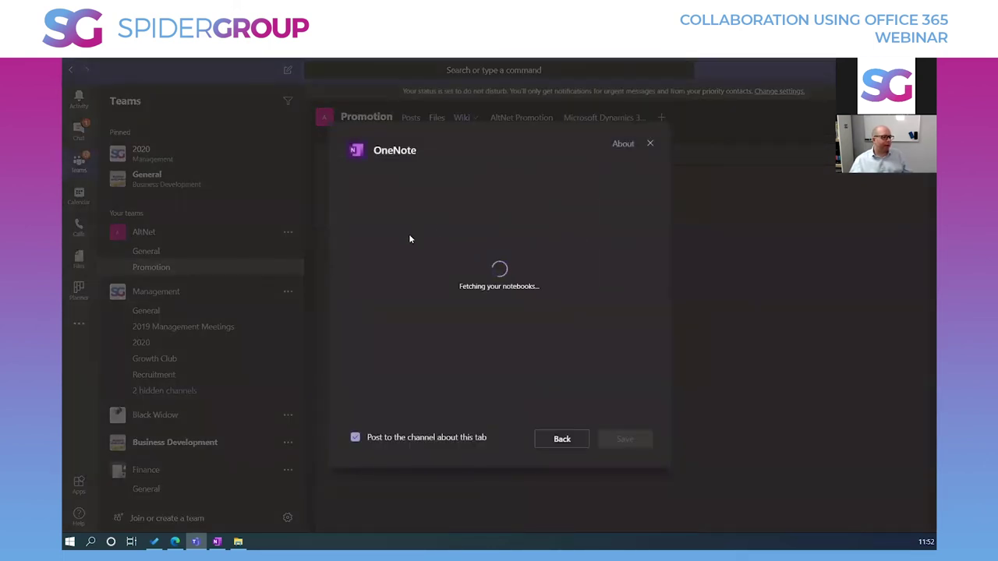
click(489, 267)
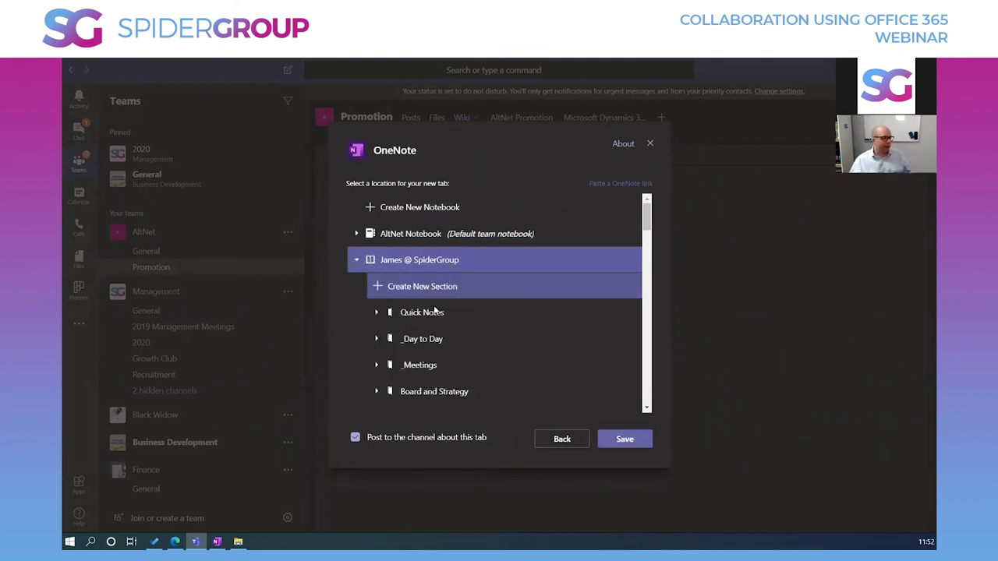
click(430, 310)
click(385, 335)
scroll(431, 331, down, 2)
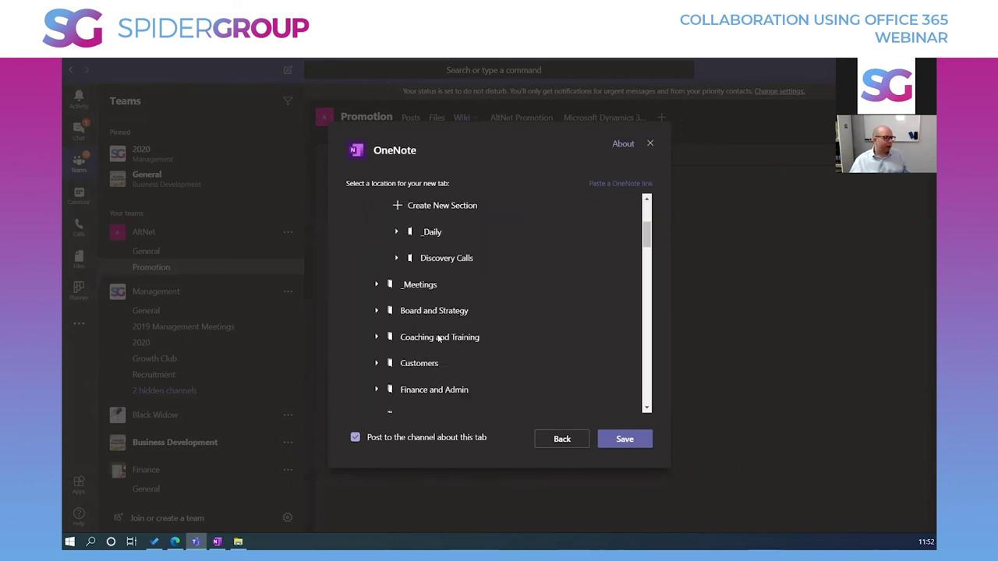
click(431, 328)
scroll(431, 330, up, 2)
click(463, 277)
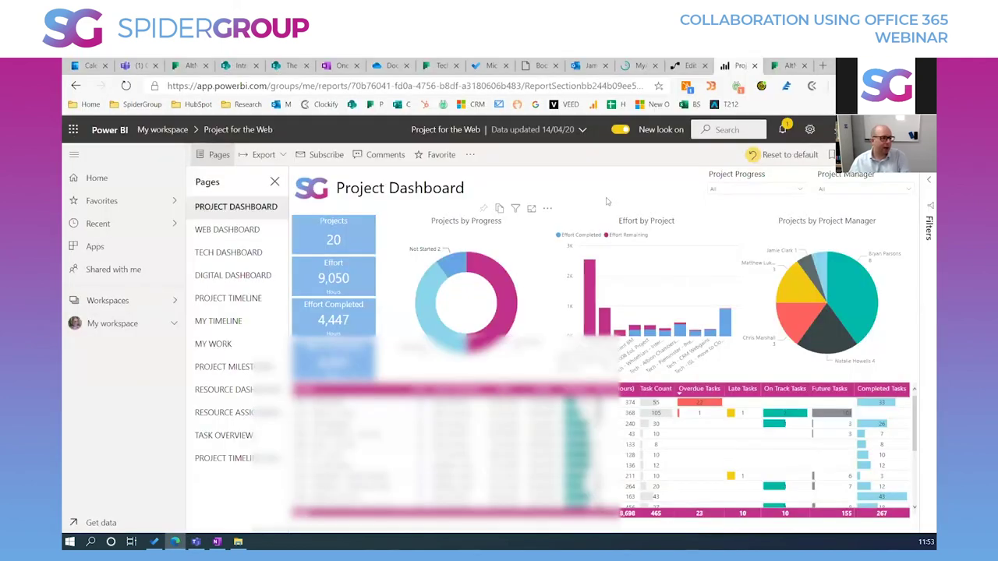
- Switch to OneNote and record a short audio clip on the Webinar page
click(786, 67)
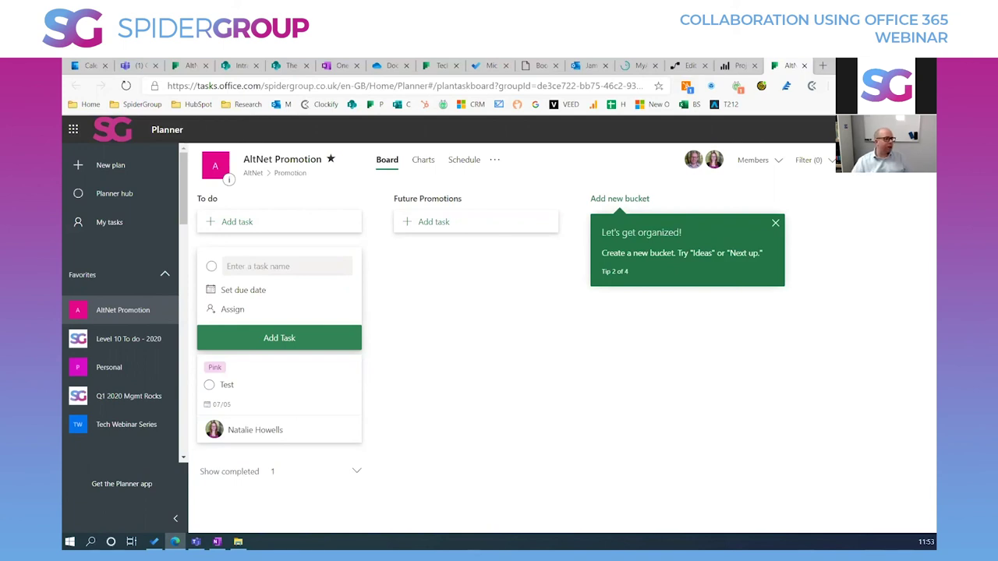
click(217, 541)
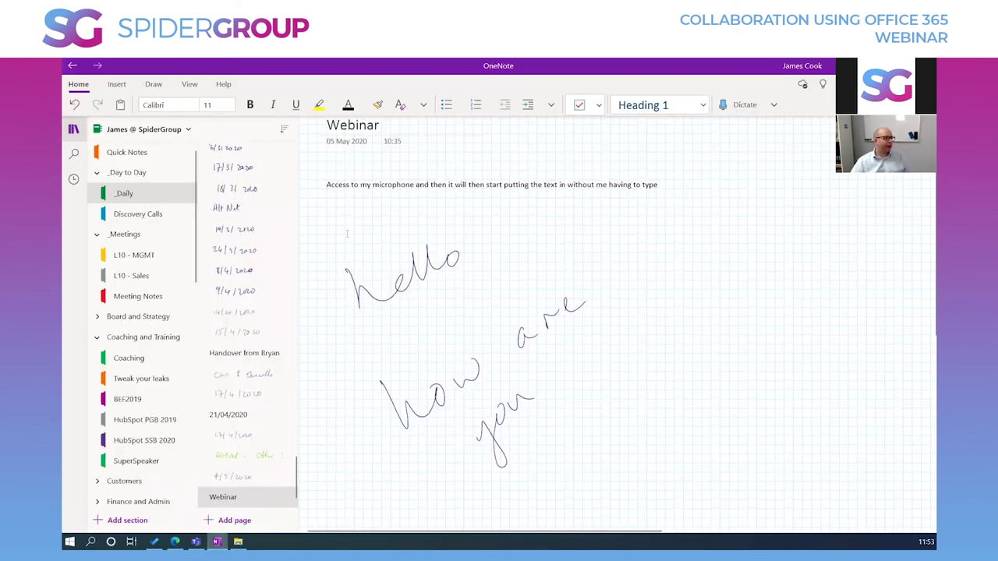
click(116, 84)
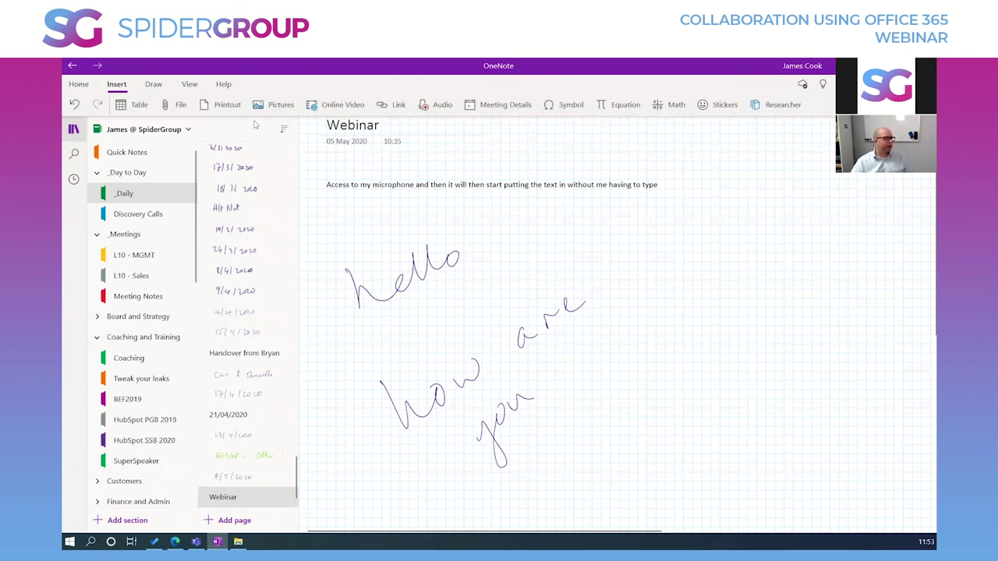
click(439, 105)
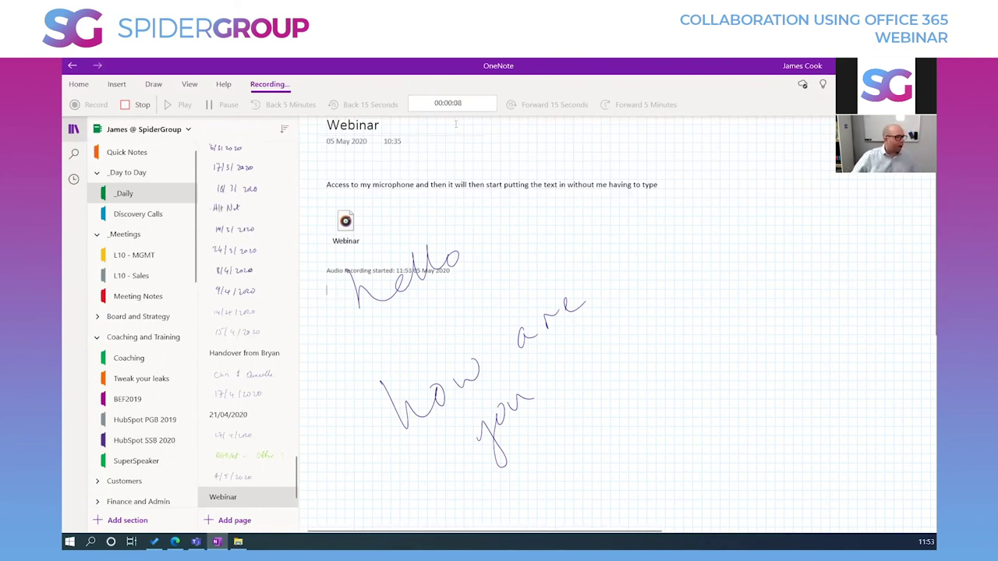
click(138, 104)
- Play back the Webinar audio recording on the page and stop the playback
mouse_move(351, 222)
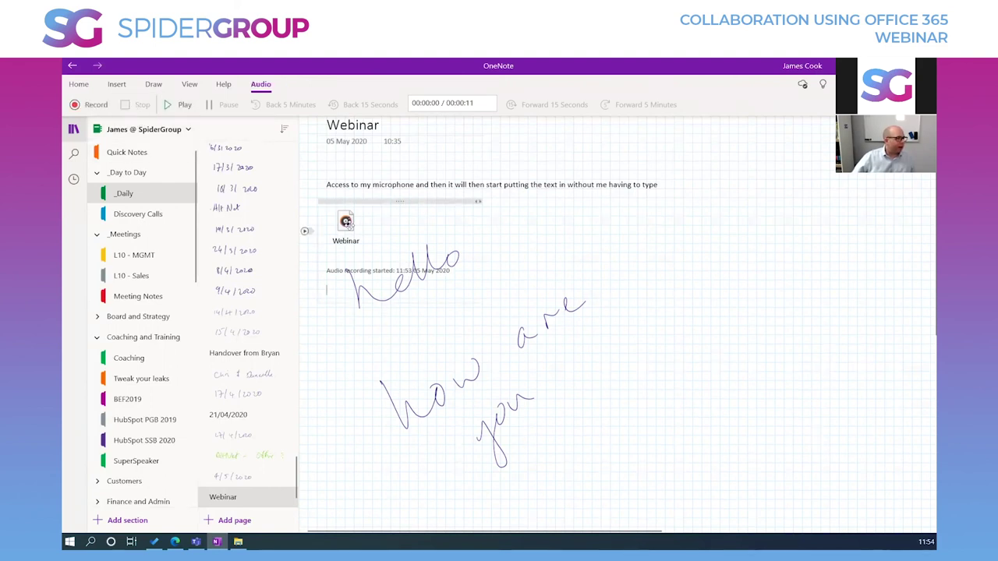
click(434, 209)
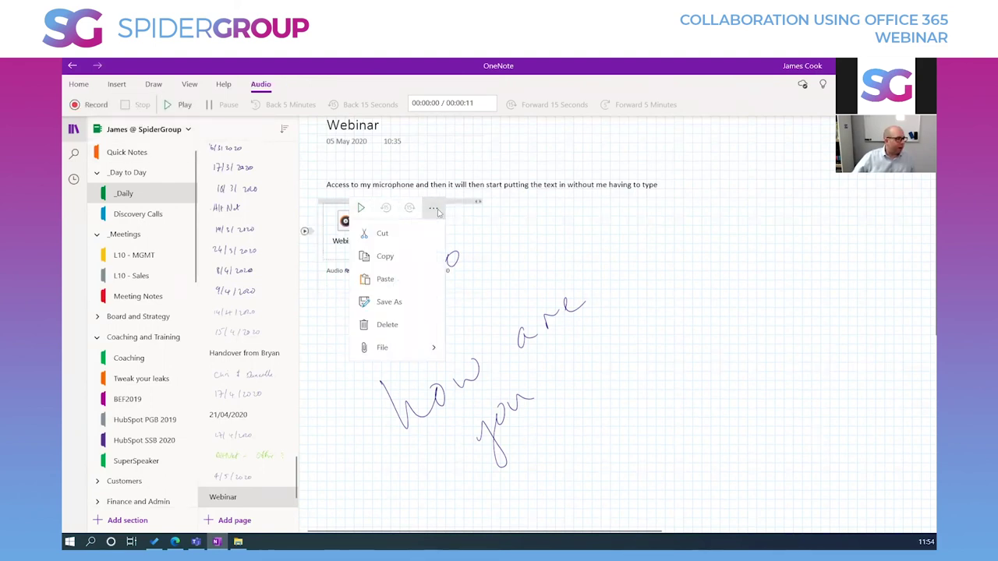
click(361, 208)
click(360, 207)
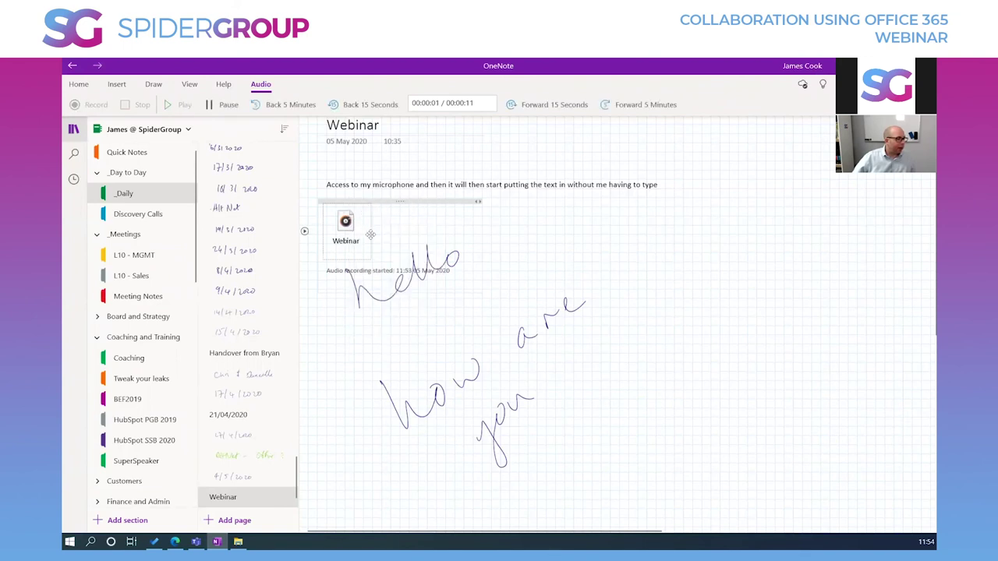
mouse_move(362, 228)
click(350, 211)
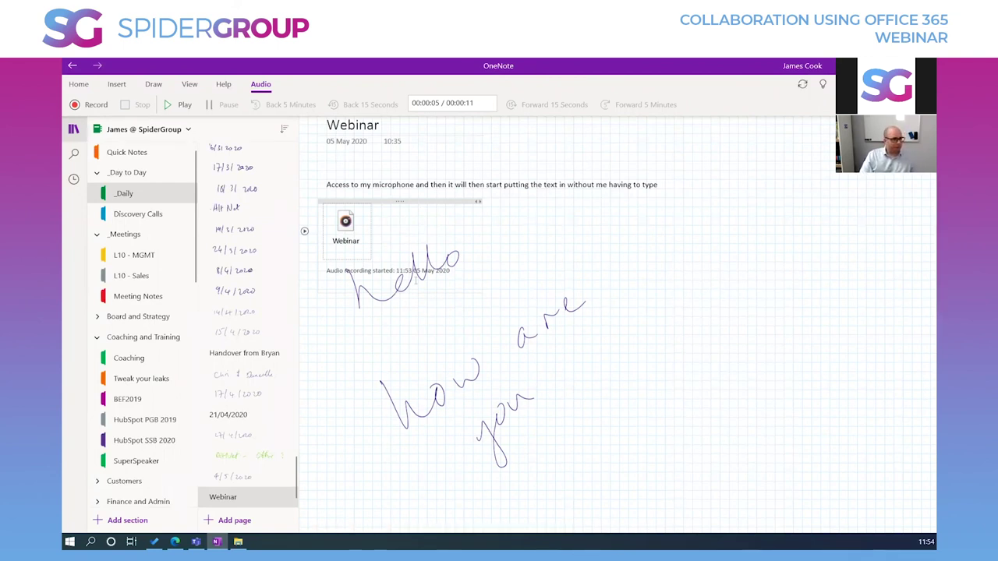
- Delete the Webinar audio recording from the page, leaving its recording timestamp note in place
mouse_move(349, 232)
key(Delete)
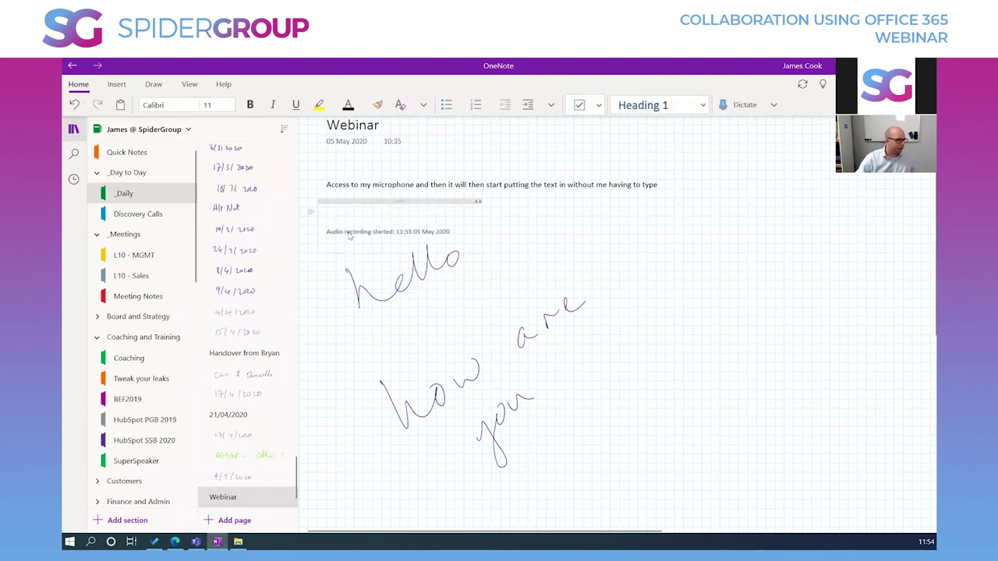
click(364, 201)
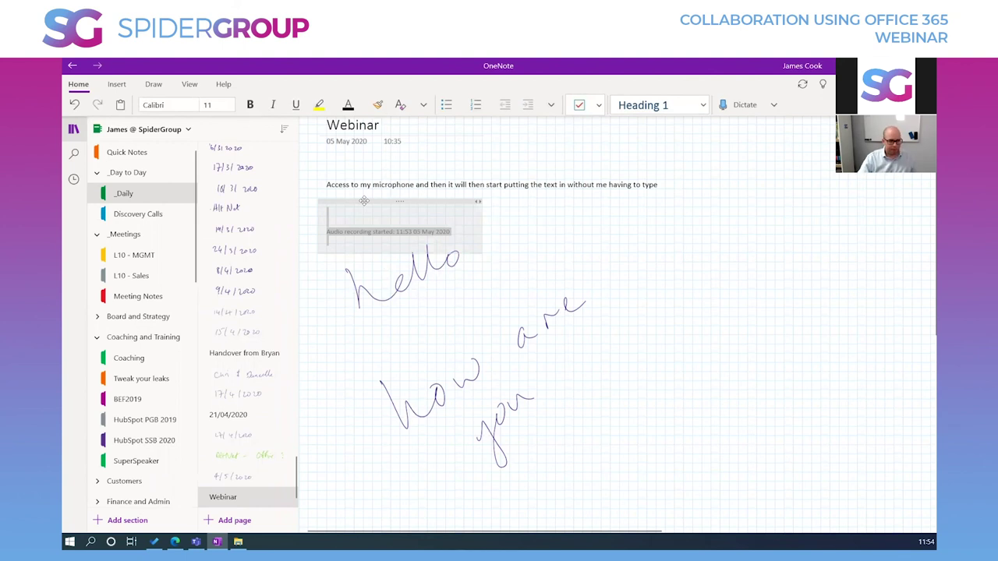
click(556, 225)
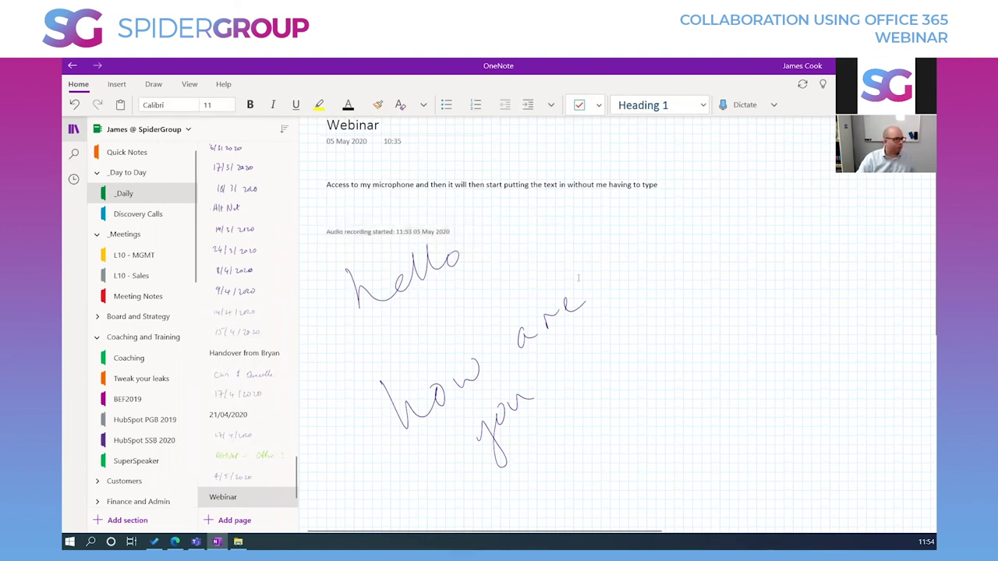
- Start sharing a copy of the Webinar page through Mail, review the message body, and close the draft without sending
scroll(617, 265, up, 1)
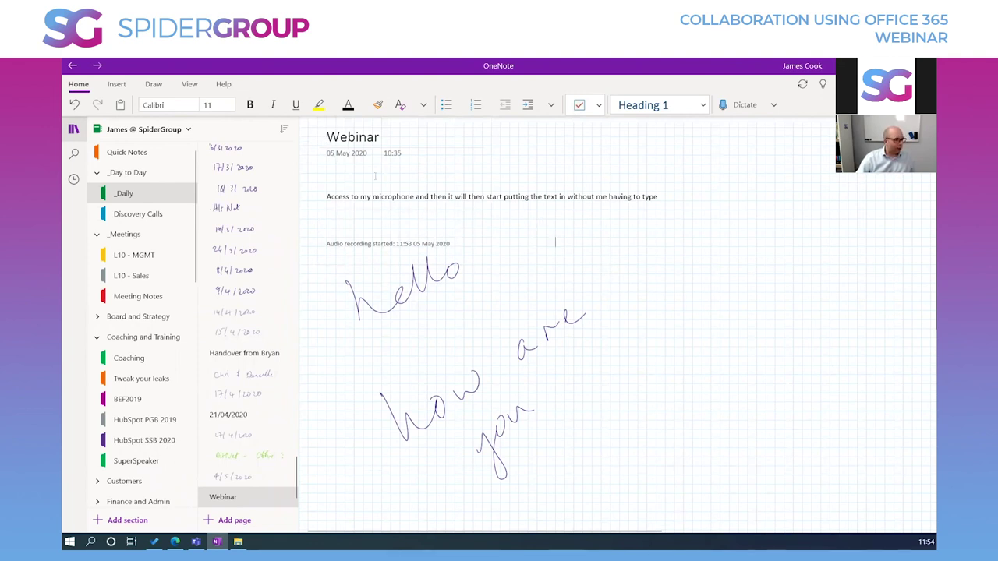
click(866, 83)
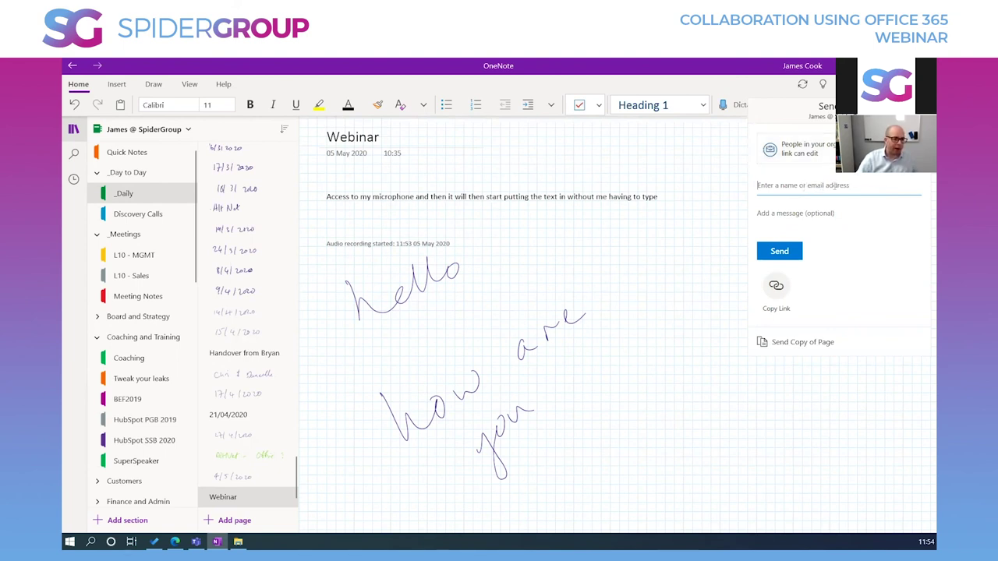
click(803, 344)
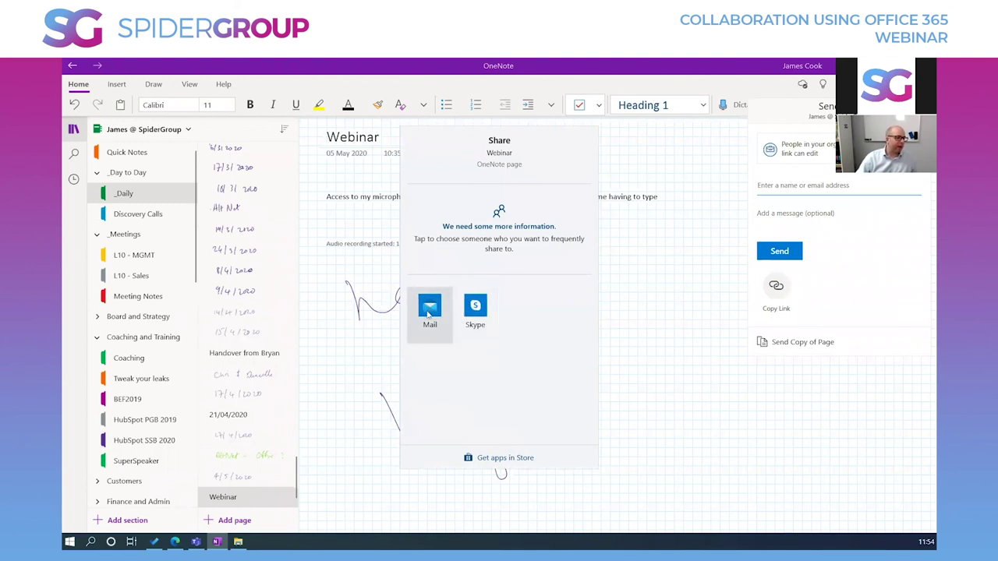
click(429, 312)
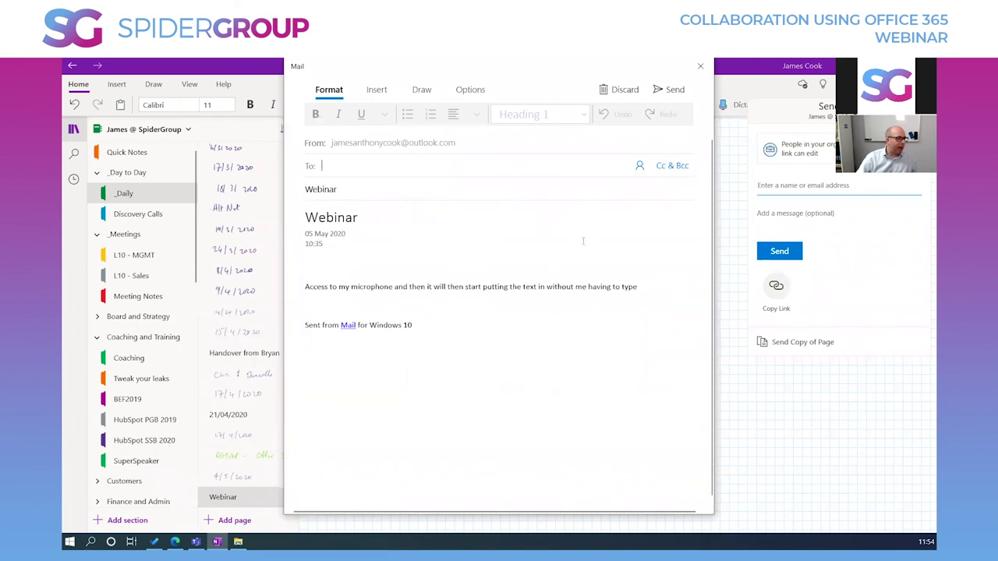
drag(331, 273, 483, 363)
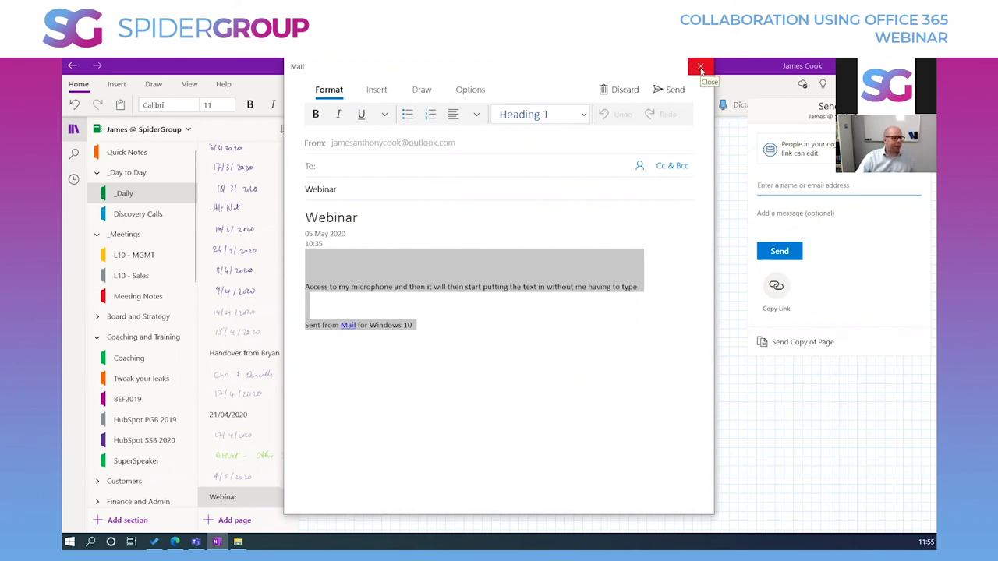
click(503, 342)
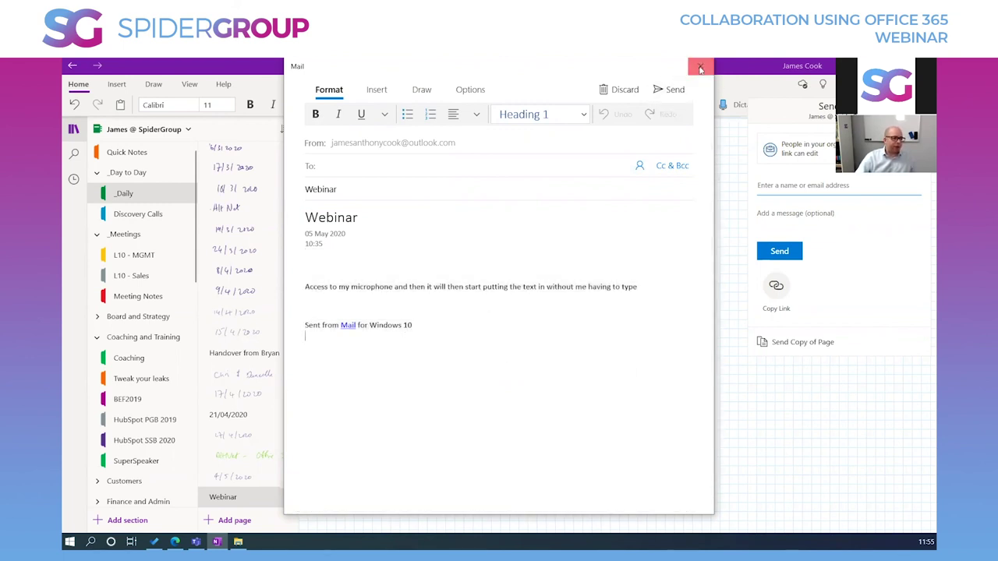
click(700, 70)
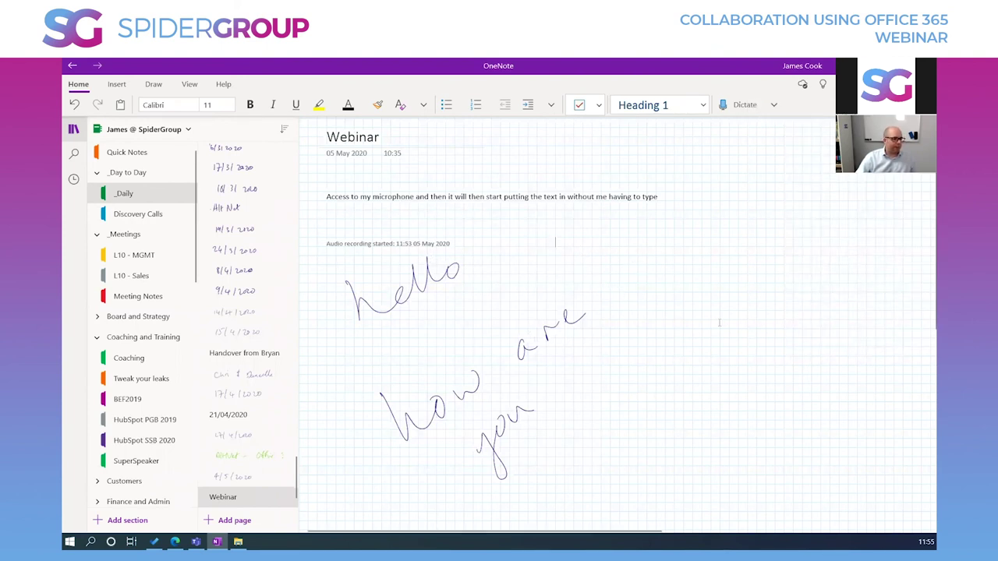
scroll(719, 322, down, 3)
scroll(719, 322, up, 3)
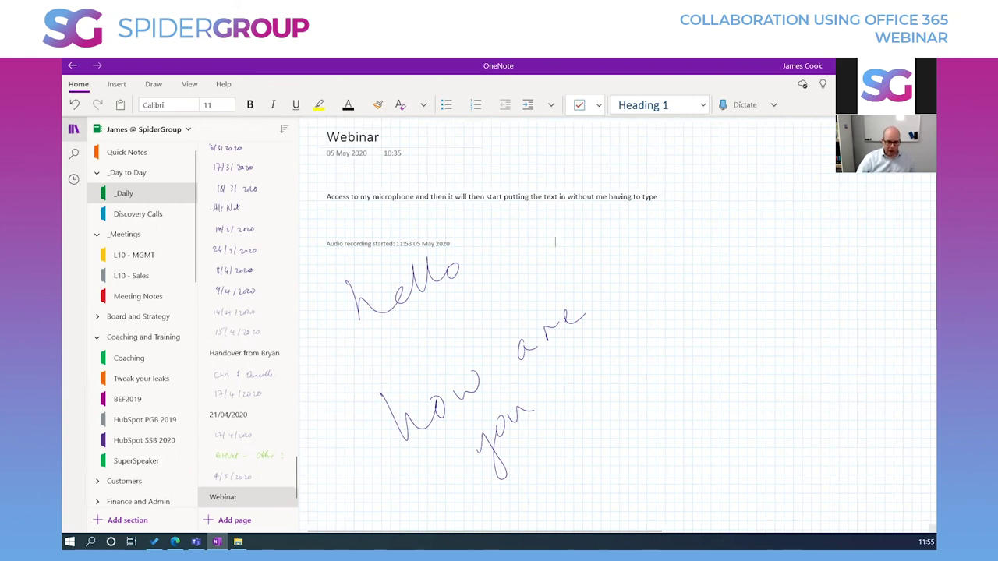
drag(324, 196, 680, 197)
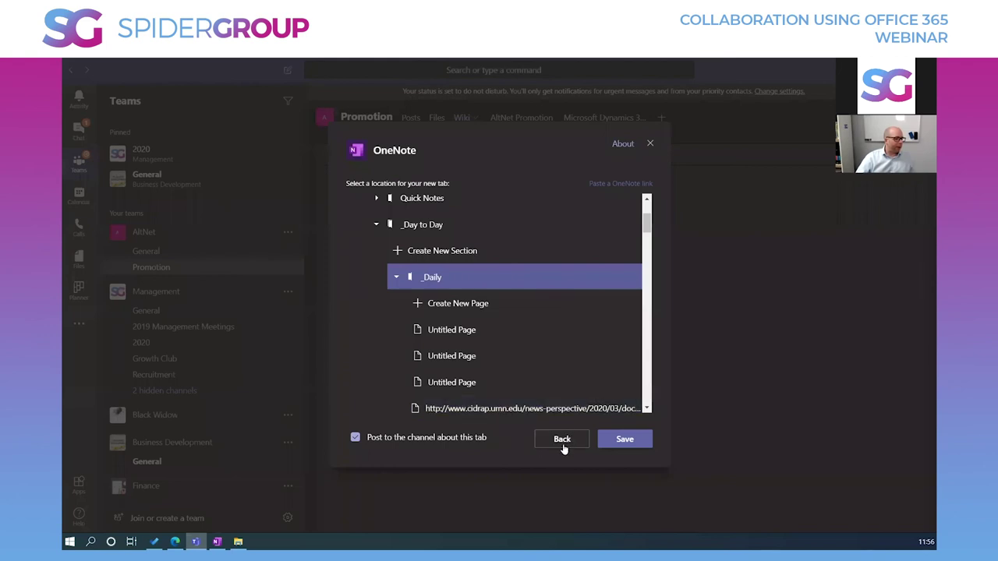
- Return to Teams, cancel adding the OneNote tab, and open TEst.pptx from the posts in AltNet's General channel
click(562, 441)
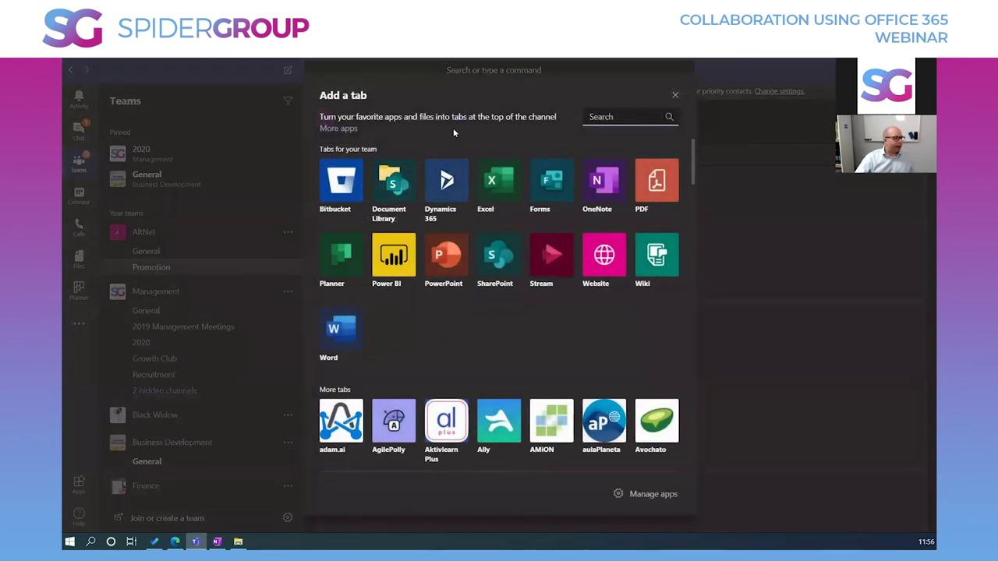
click(675, 95)
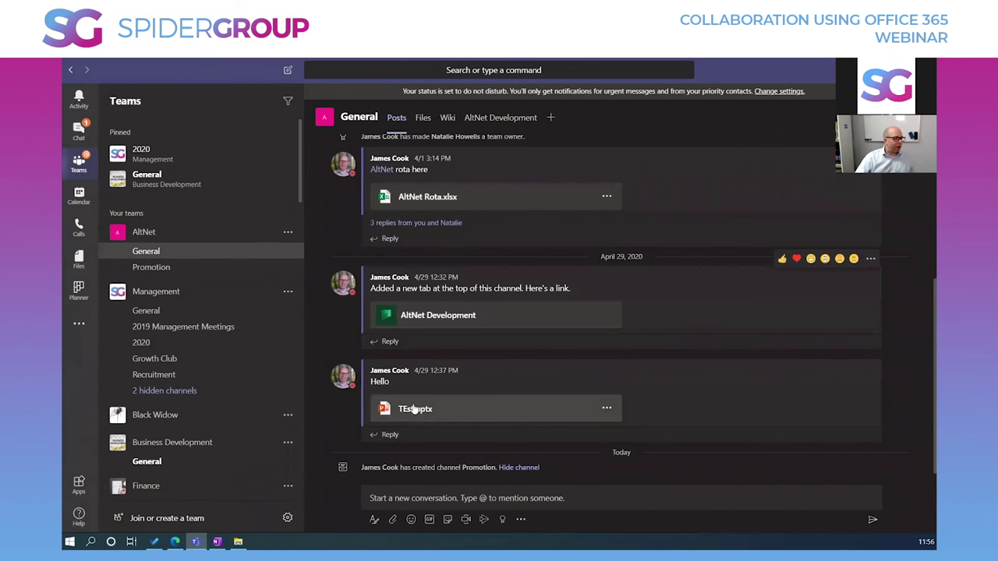
click(414, 409)
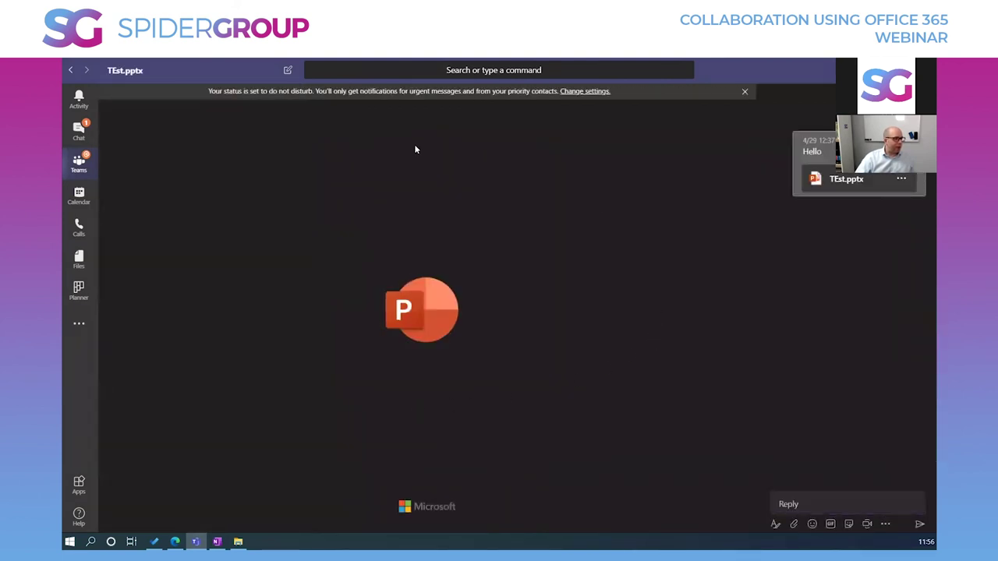